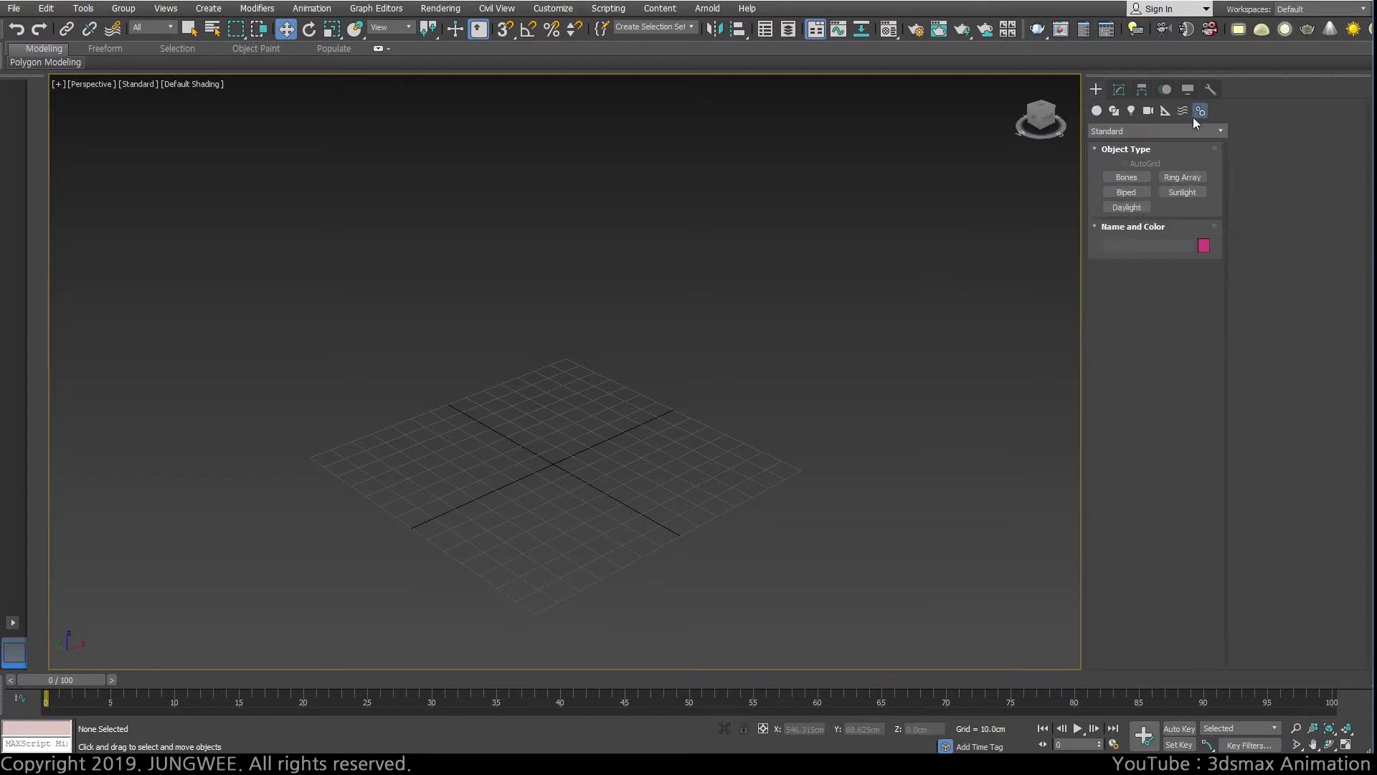
# Create a biped skeleton about 136 cm tall in the front view, standing at the grid origin.
pyautogui.click(1139, 190)
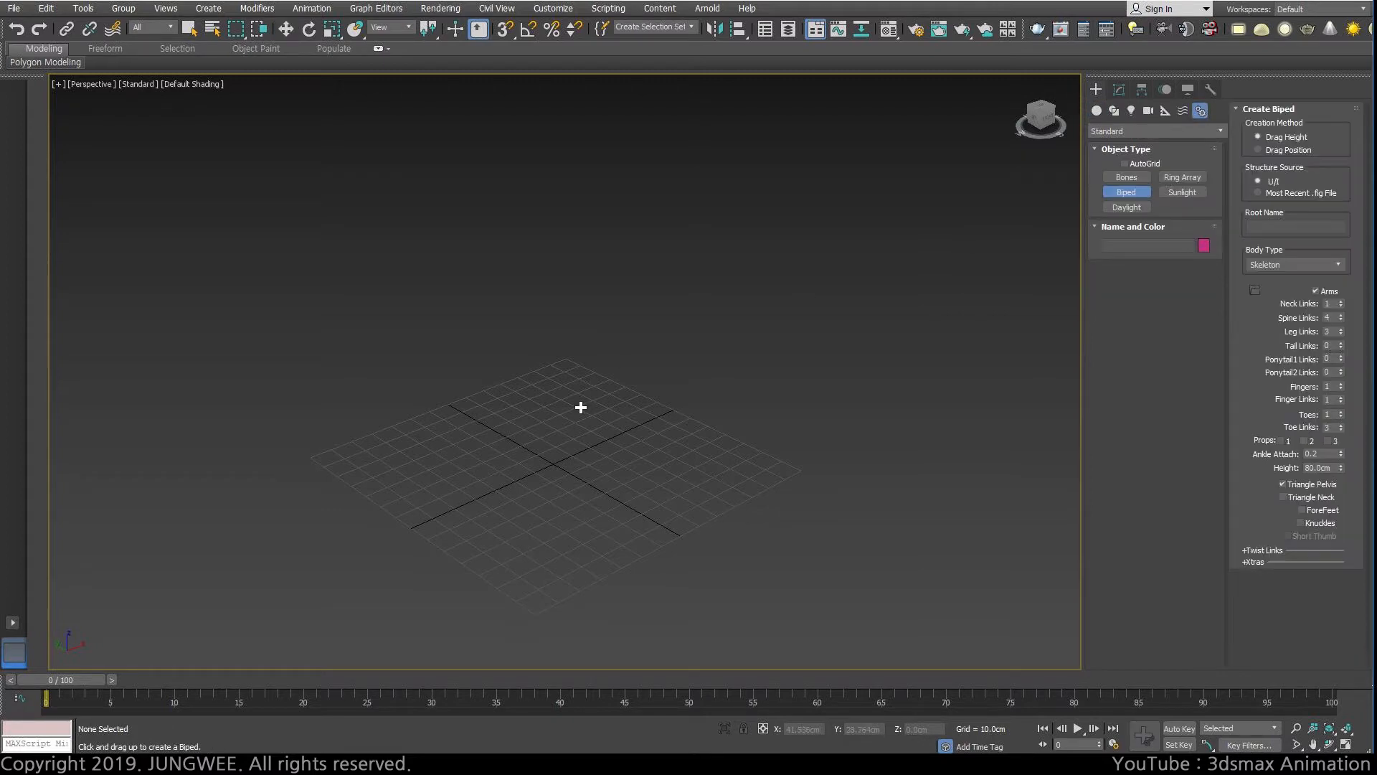
pyautogui.press('f')
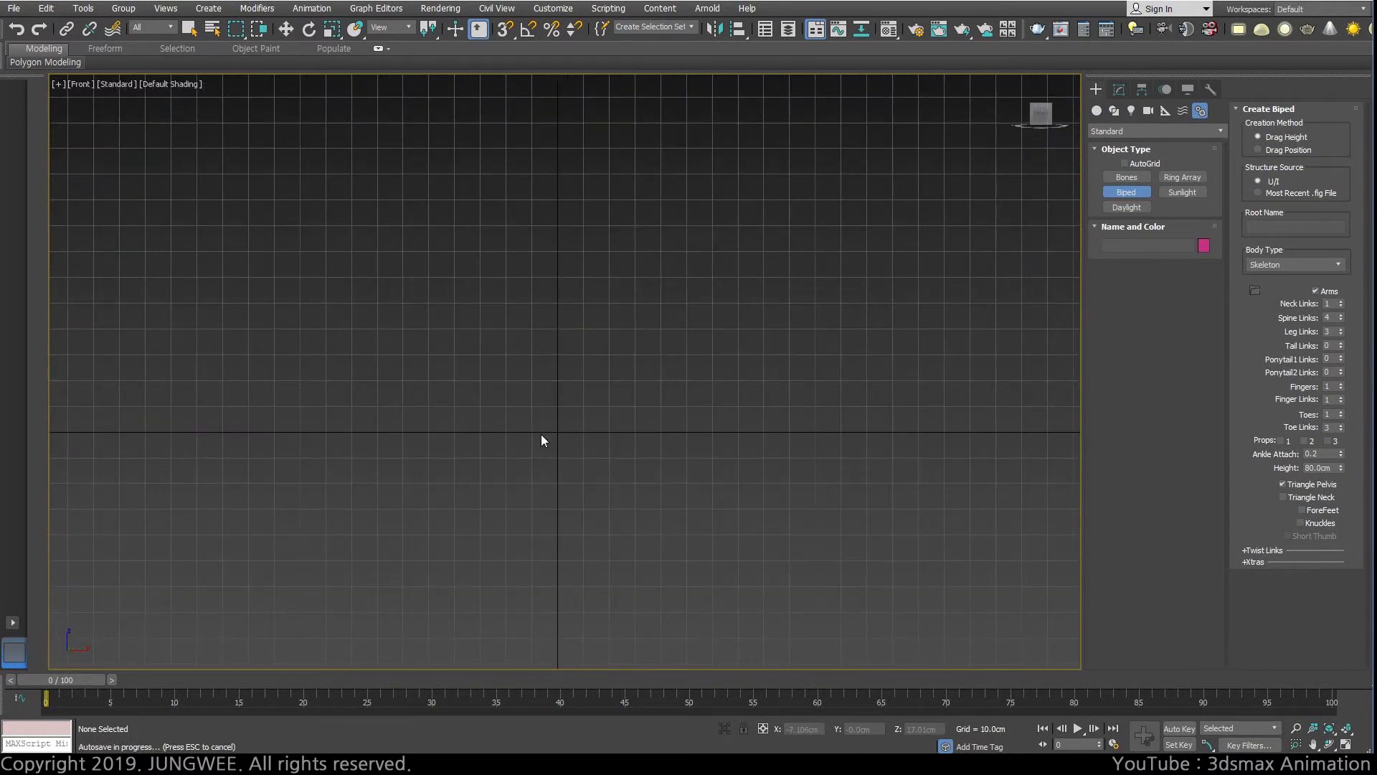
pyautogui.moveTo(557, 434); pyautogui.dragTo(422, 96)
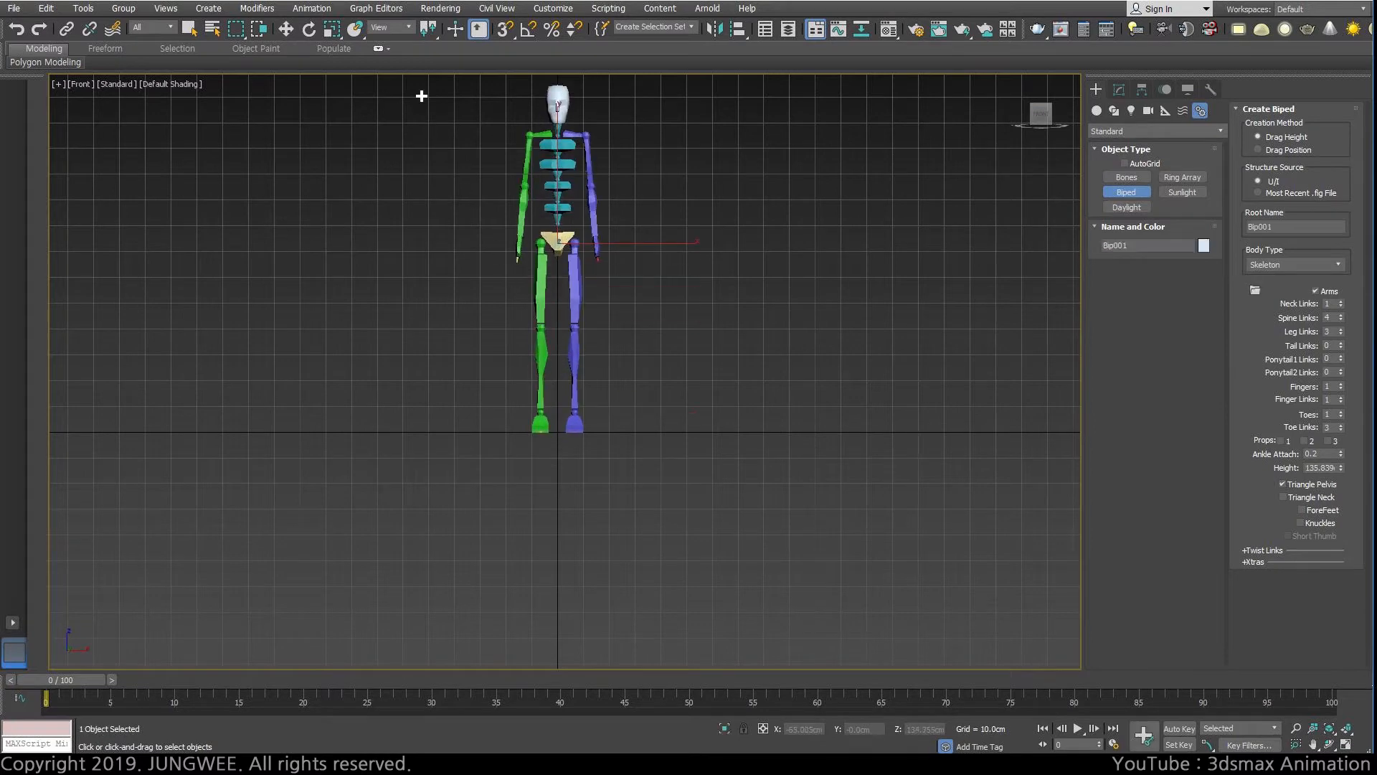
pyautogui.moveTo(874, 202); pyautogui.dragTo(837, 312, button='middle')
pyautogui.press('w')
# Show the selected biped's motion parameters and expand its Key Info settings.
pyautogui.click(1178, 90)
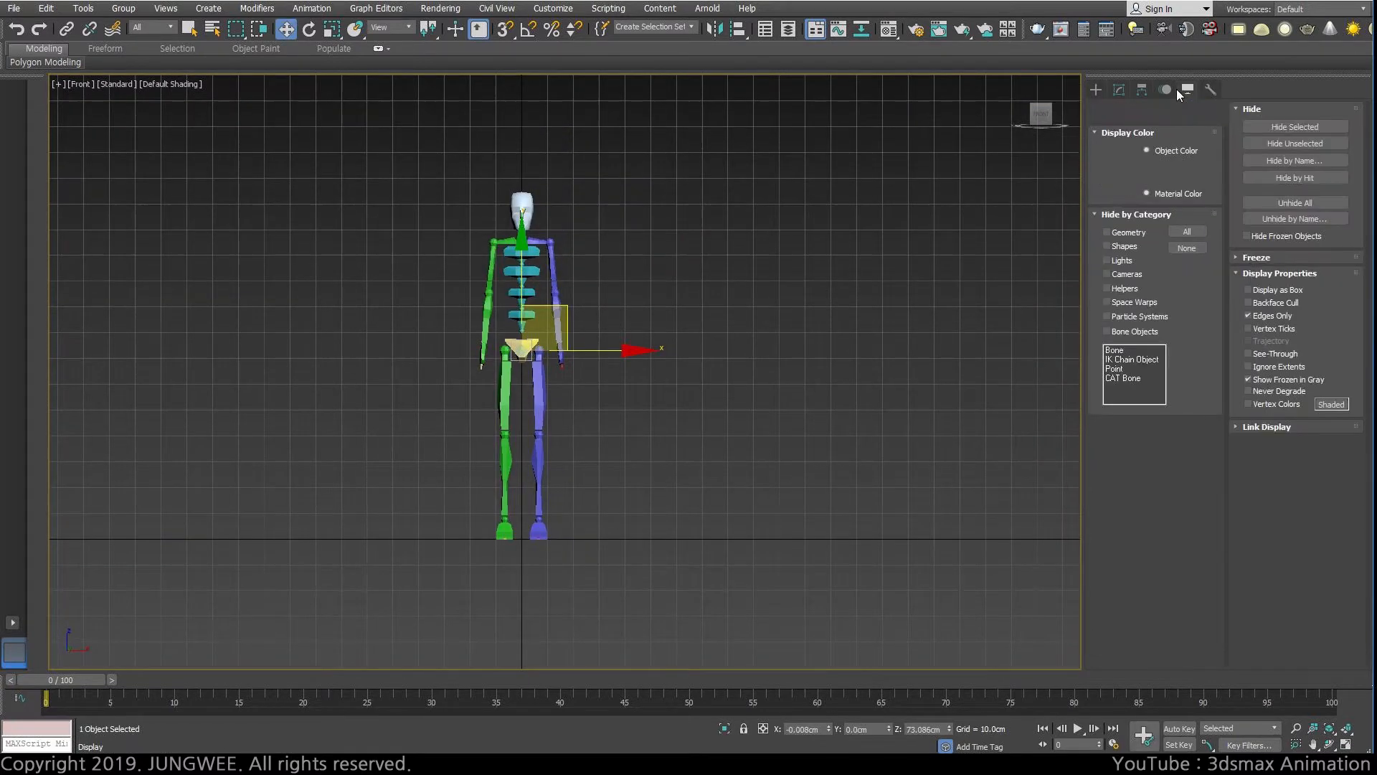
pyautogui.click(1173, 92)
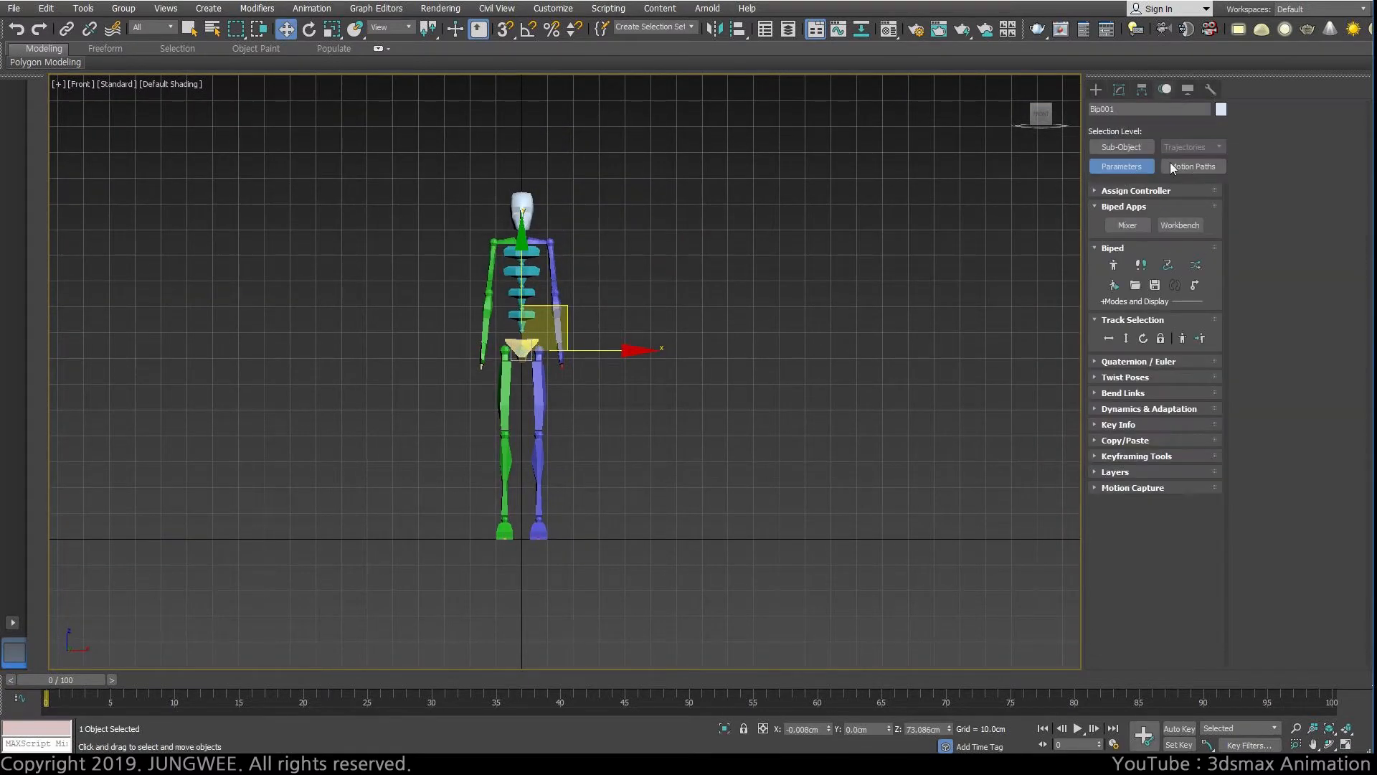
pyautogui.click(1124, 426)
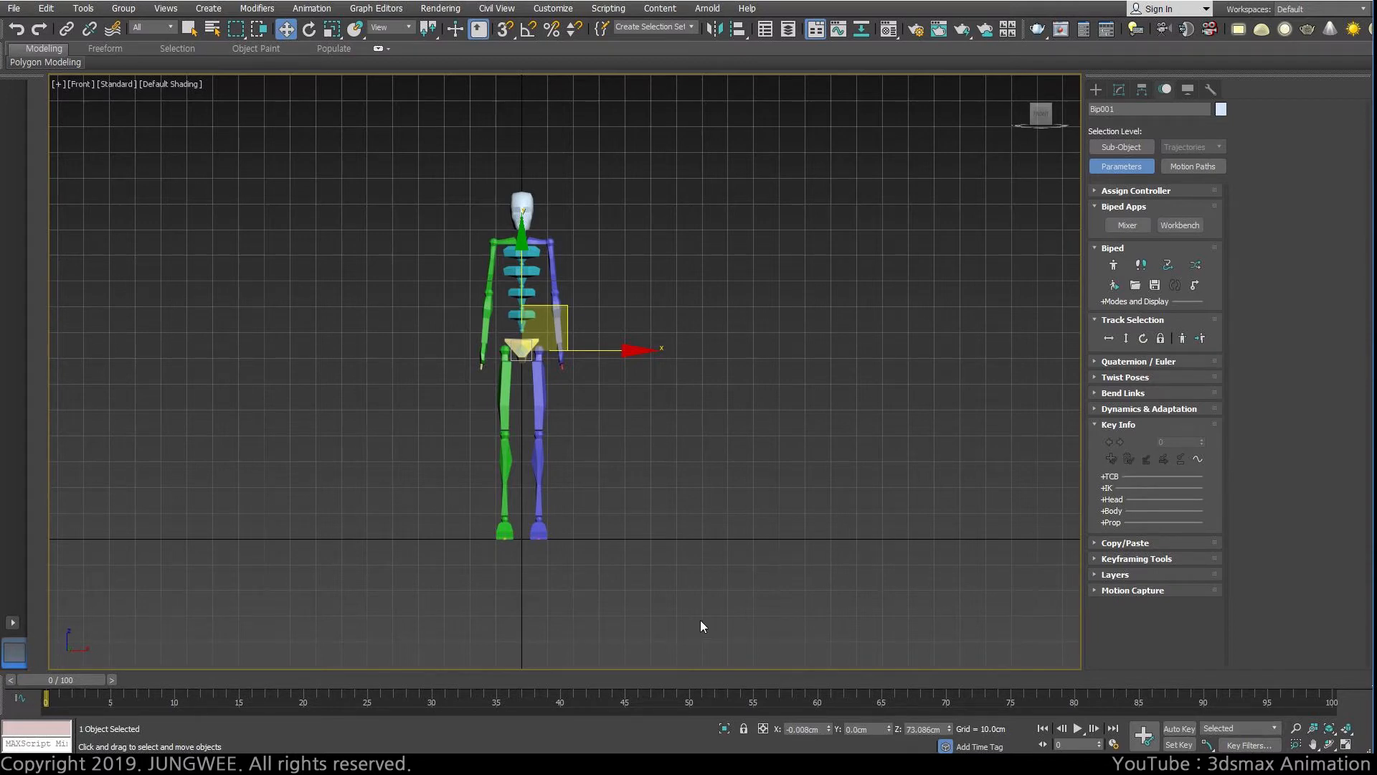
pyautogui.scroll(-2, 776, 341)
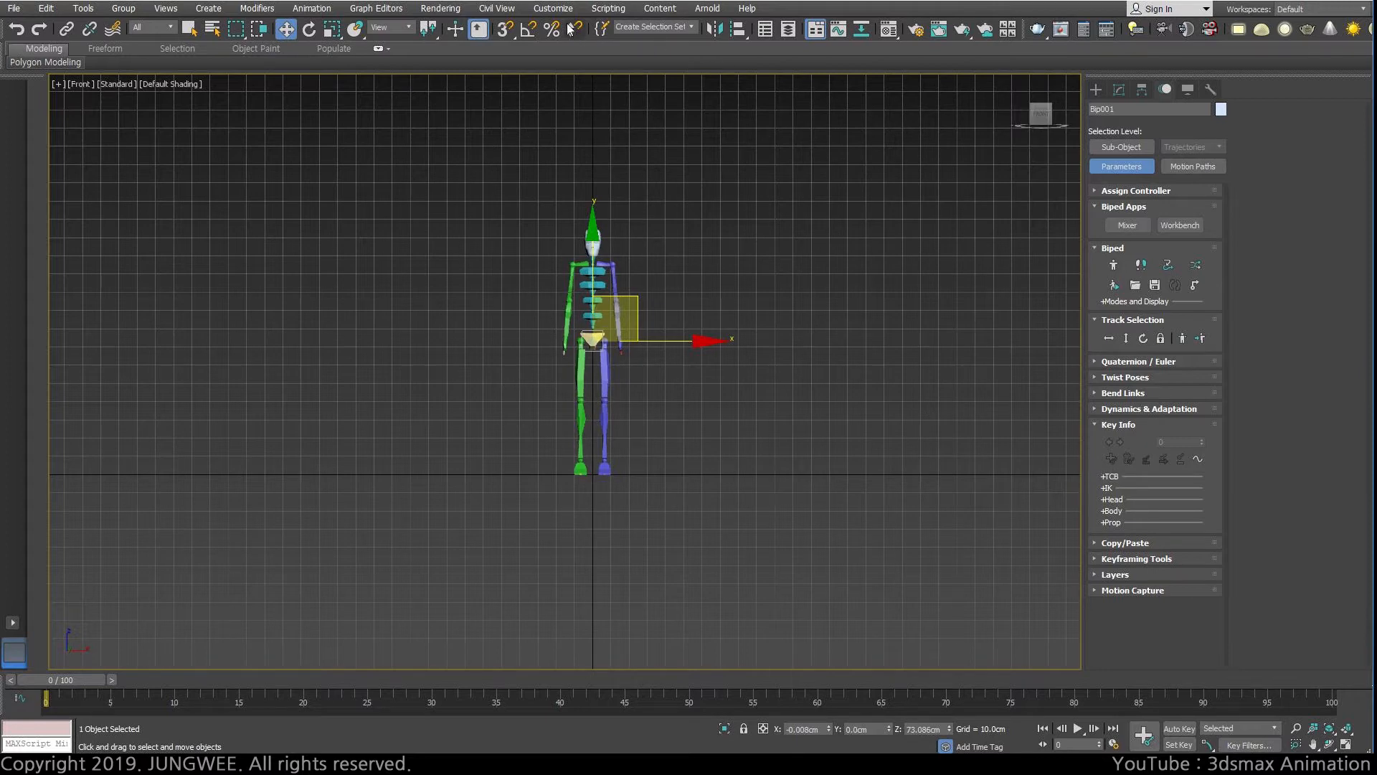
# Open the keyboard shortcut customization and list the commands of the Biped group.
pyautogui.click(553, 8)
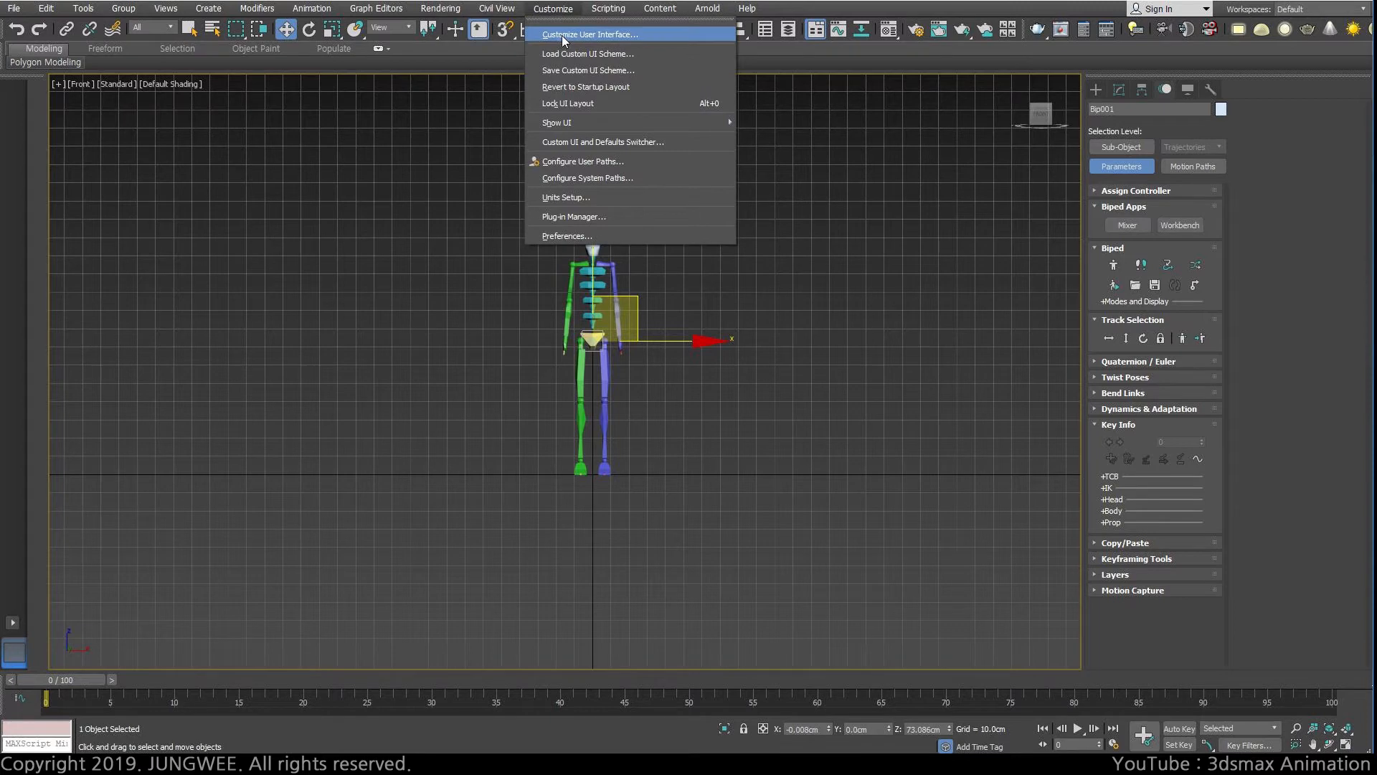
pyautogui.click(591, 34)
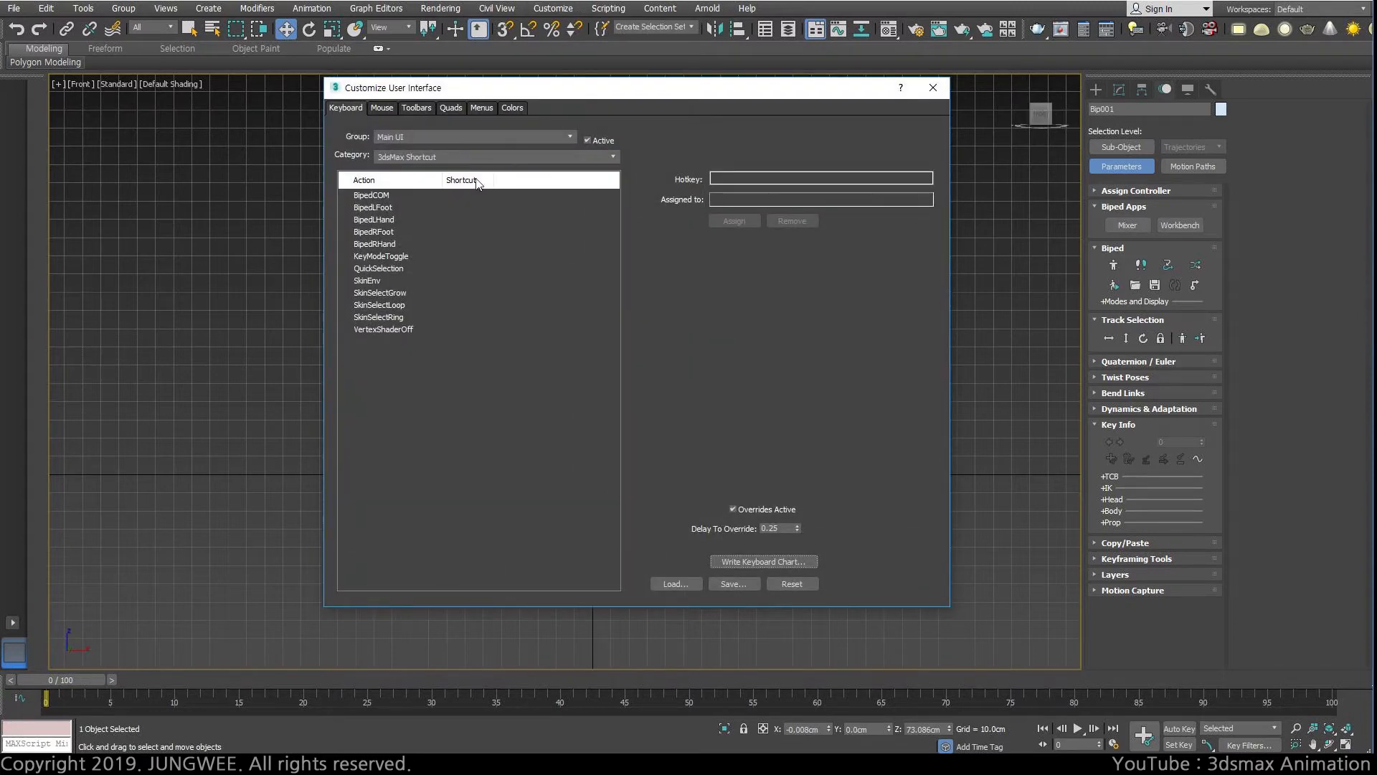
pyautogui.click(432, 155)
pyautogui.click(504, 154)
pyautogui.click(438, 137)
pyautogui.moveTo(571, 281); pyautogui.dragTo(558, 159)
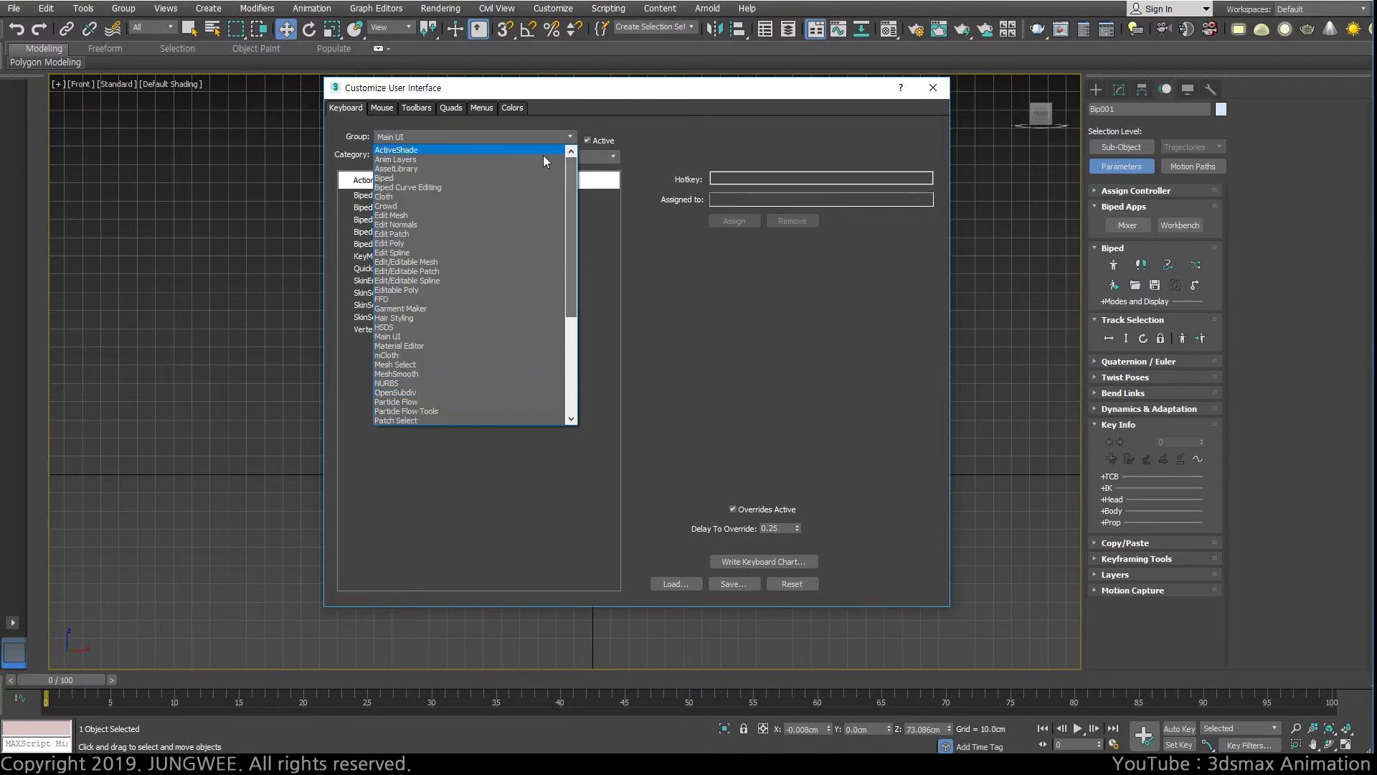
pyautogui.click(439, 178)
pyautogui.click(387, 268)
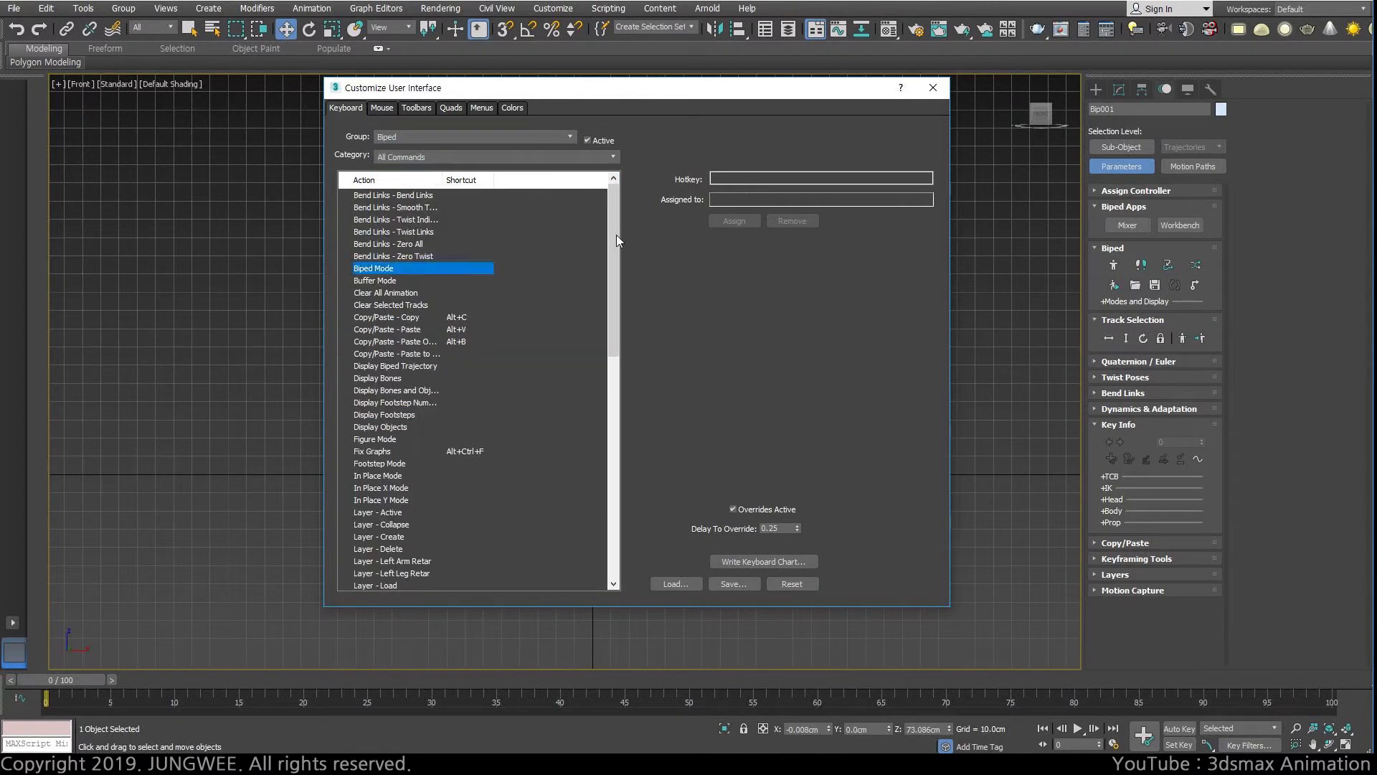
# Assign the ` hotkey to the Biped group's Set Key command.
pyautogui.moveTo(616, 234); pyautogui.dragTo(638, 455)
pyautogui.click(363, 478)
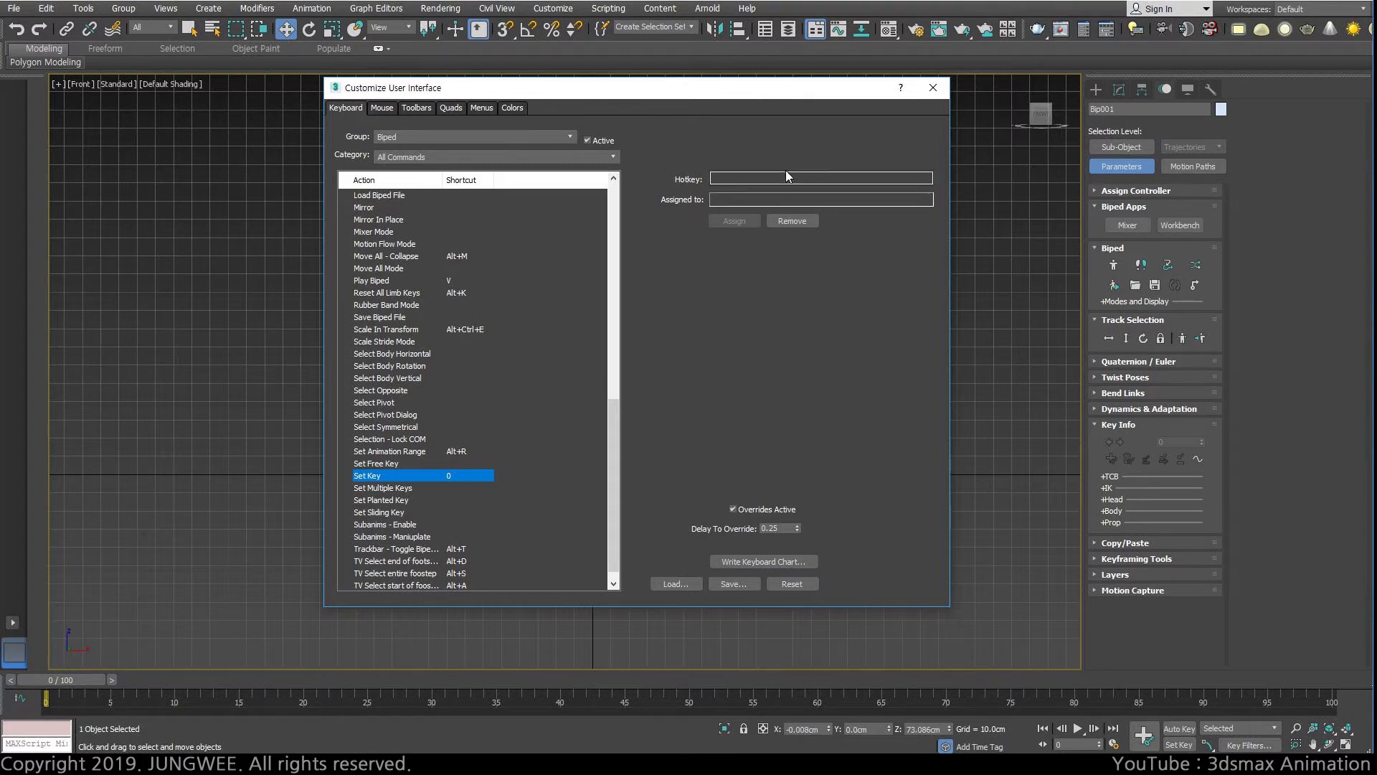
pyautogui.click(763, 180)
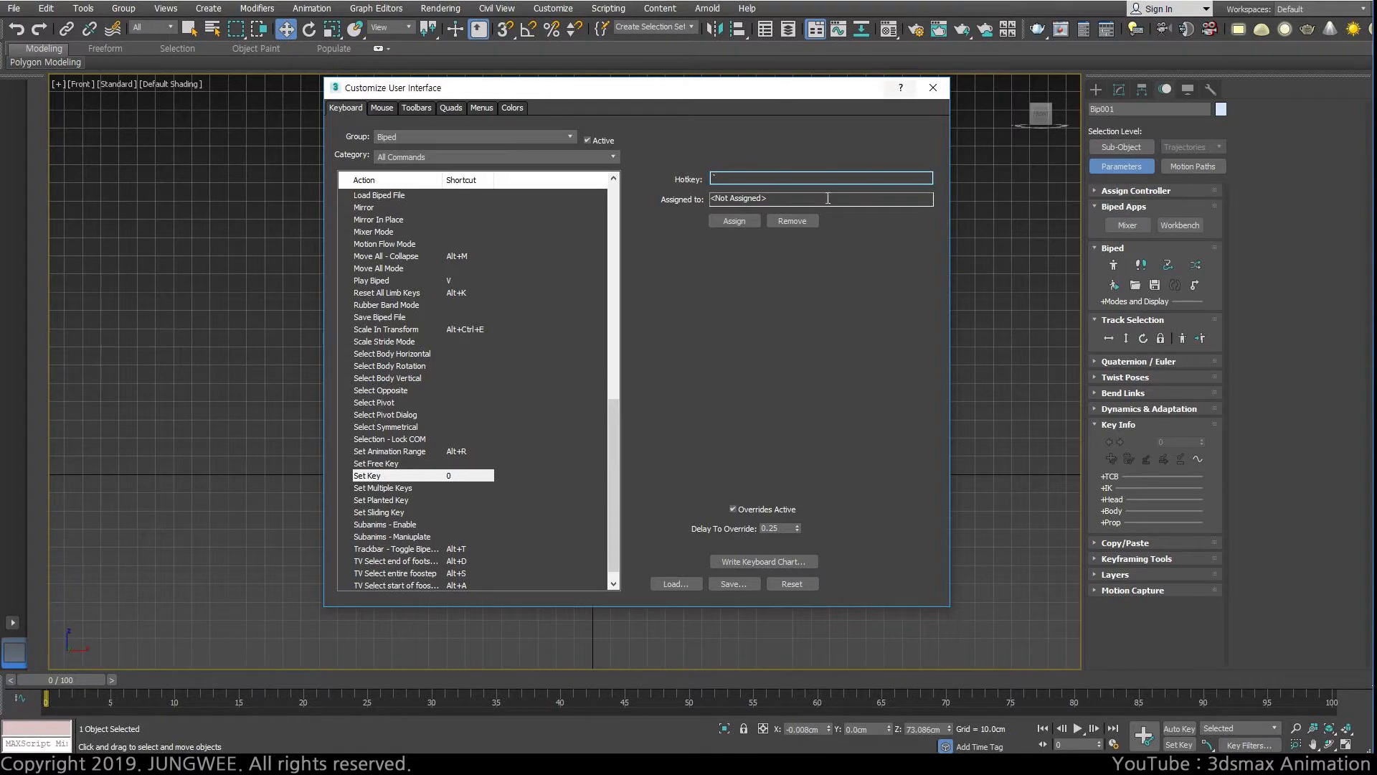
pyautogui.click(734, 220)
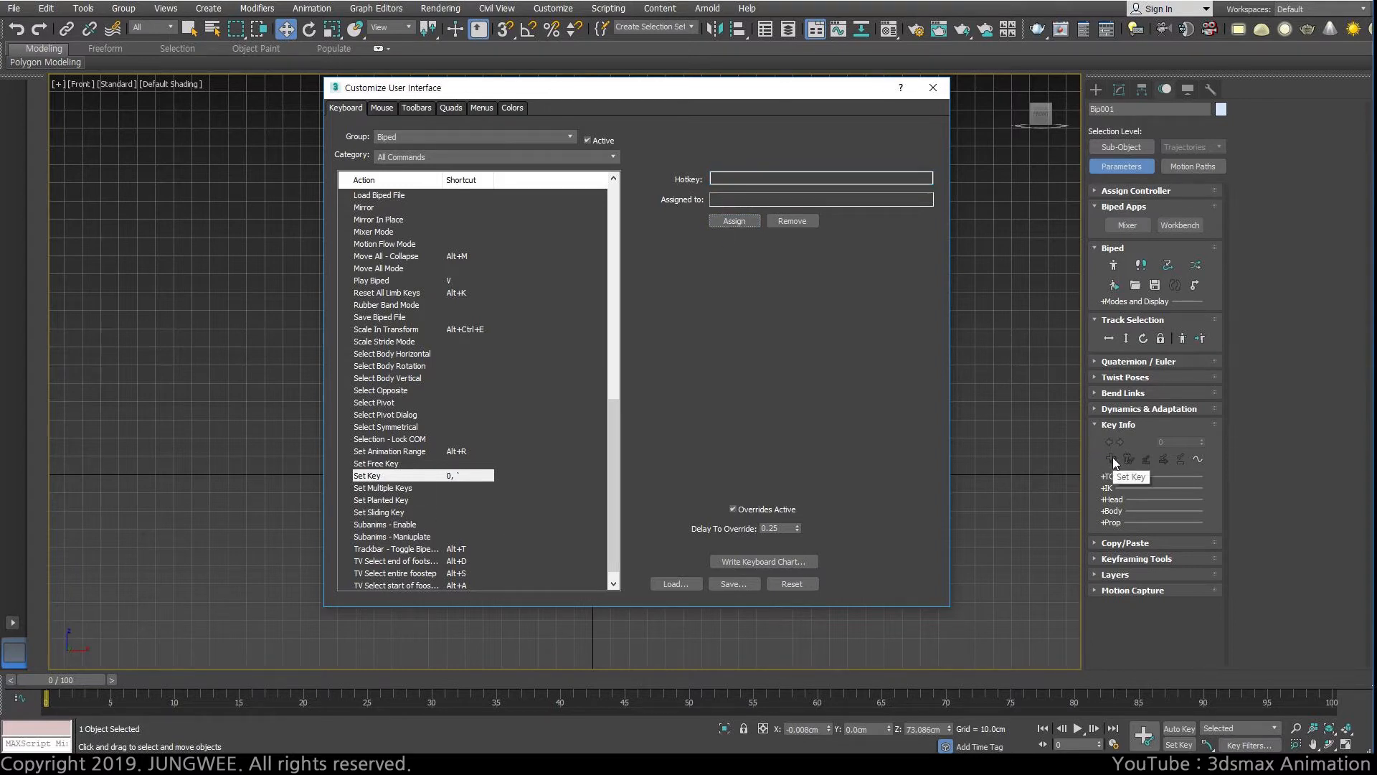
pyautogui.click(1309, 23)
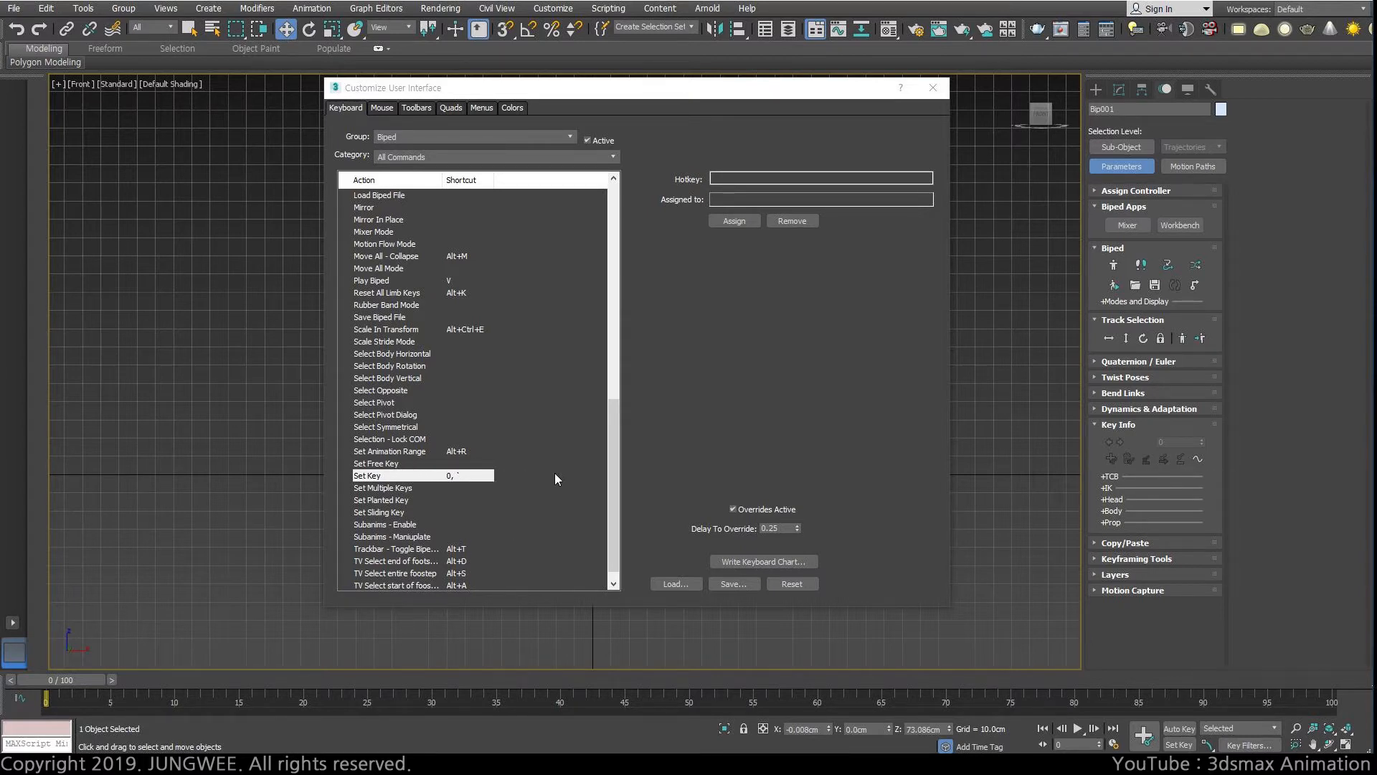
# Assign hotkey 1 to the Biped group's Set Planted Key command.
pyautogui.click(414, 501)
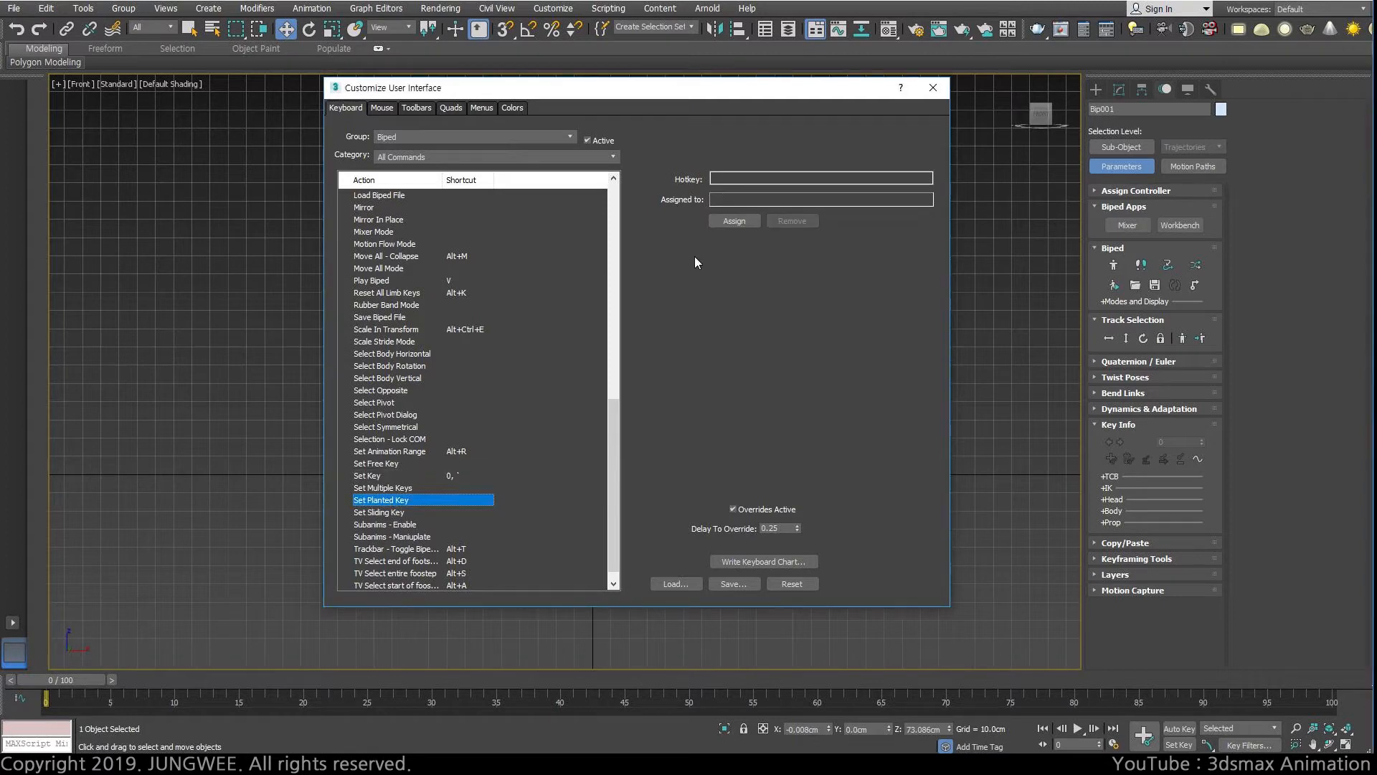
pyautogui.click(725, 178)
pyautogui.write('1')
pyautogui.click(733, 221)
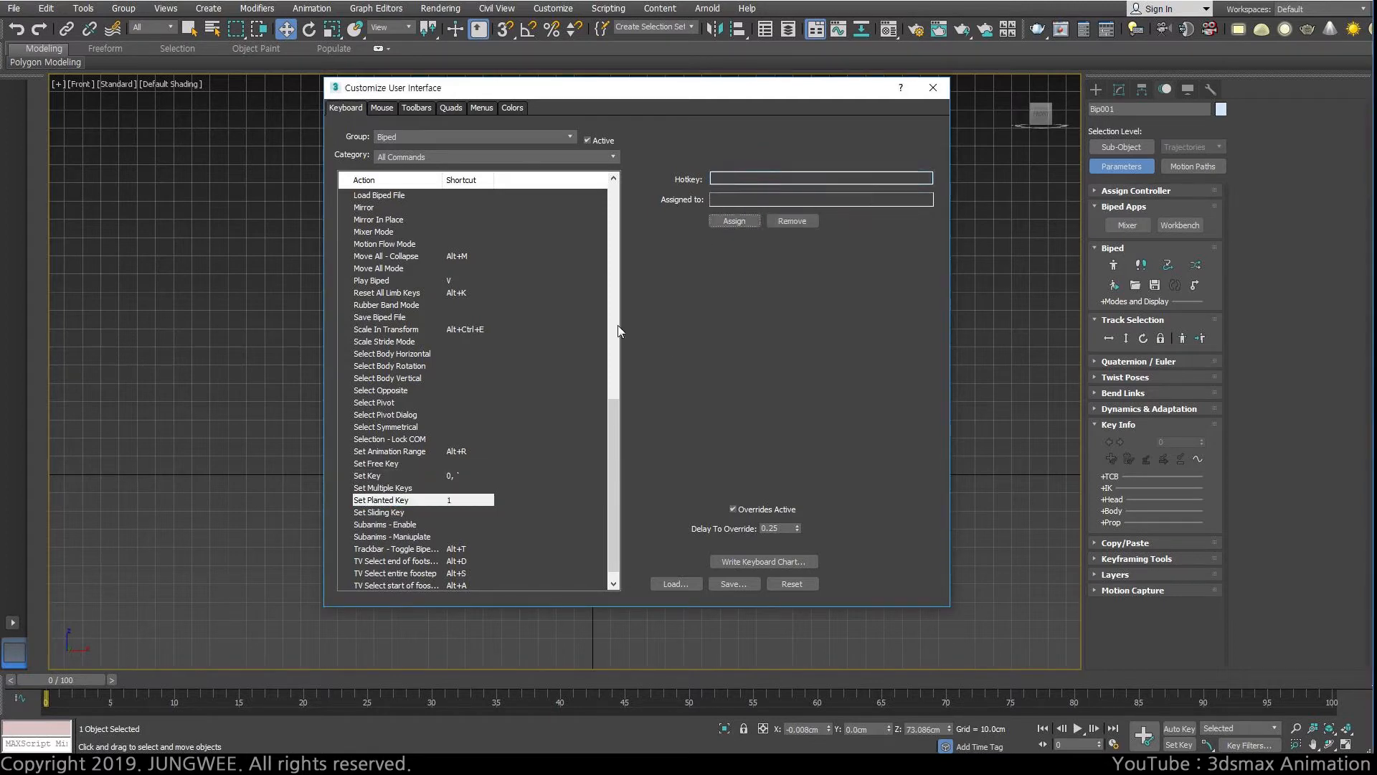
# Assign hotkey 2 to the Biped group's Set Sliding Key command.
pyautogui.click(380, 512)
pyautogui.click(724, 178)
pyautogui.write('2')
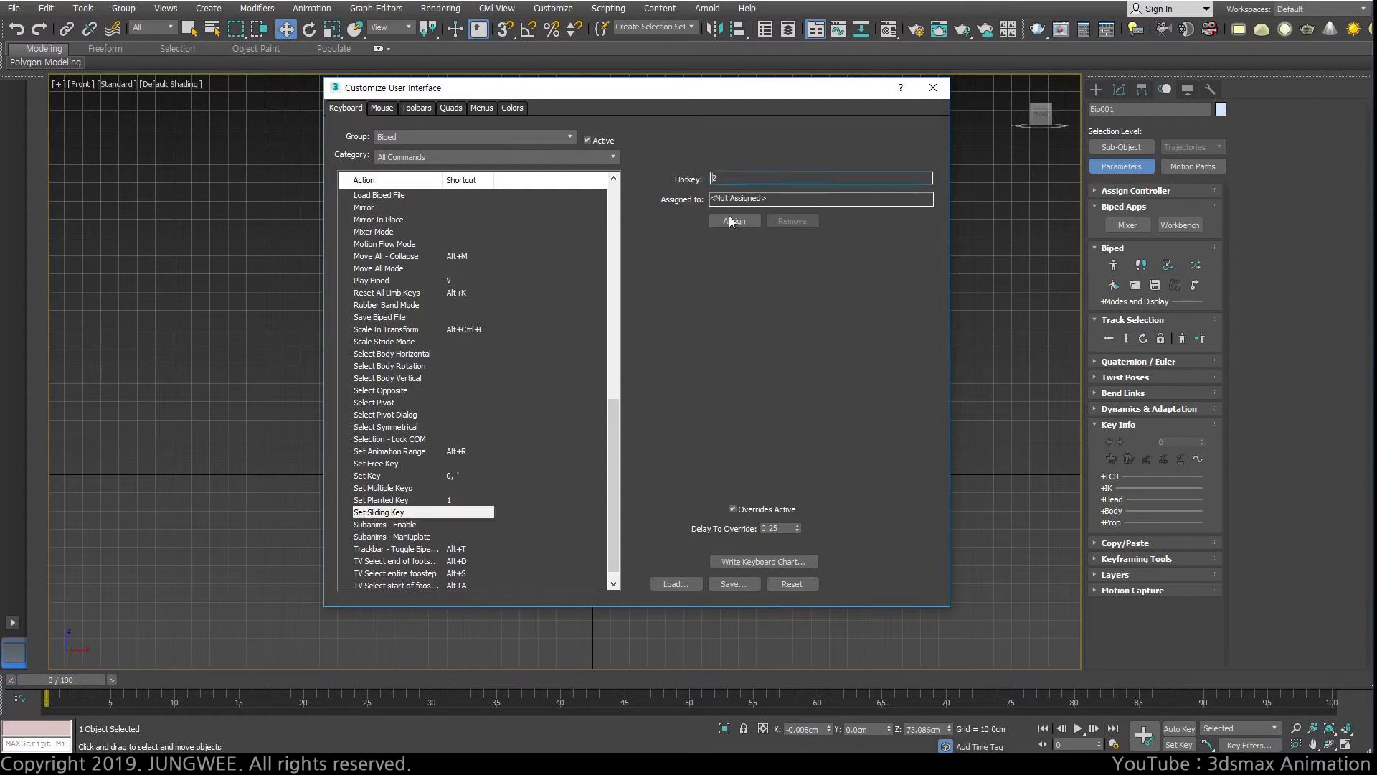
pyautogui.click(734, 221)
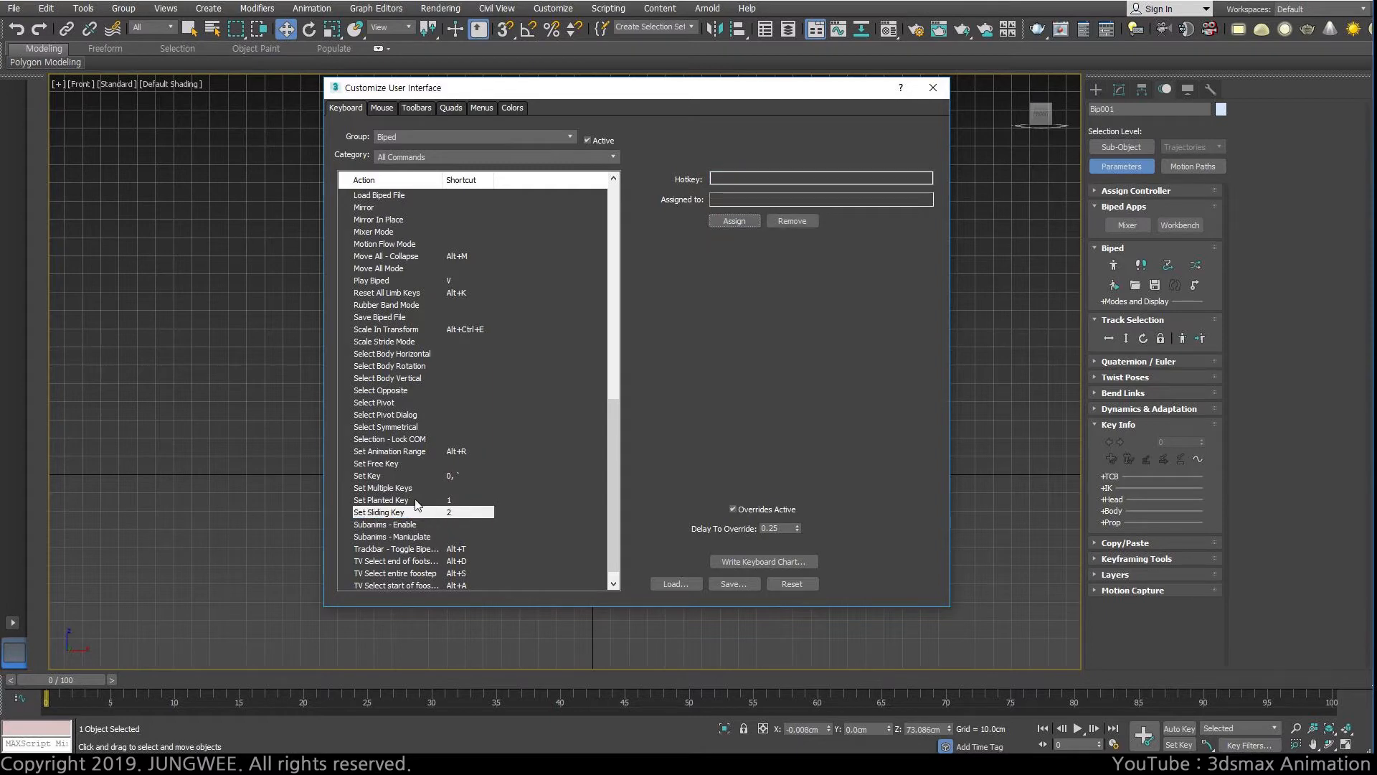
# Assign hotkey 3 to the Biped group's Set Free Key command.
pyautogui.click(391, 464)
pyautogui.click(725, 177)
pyautogui.write('3')
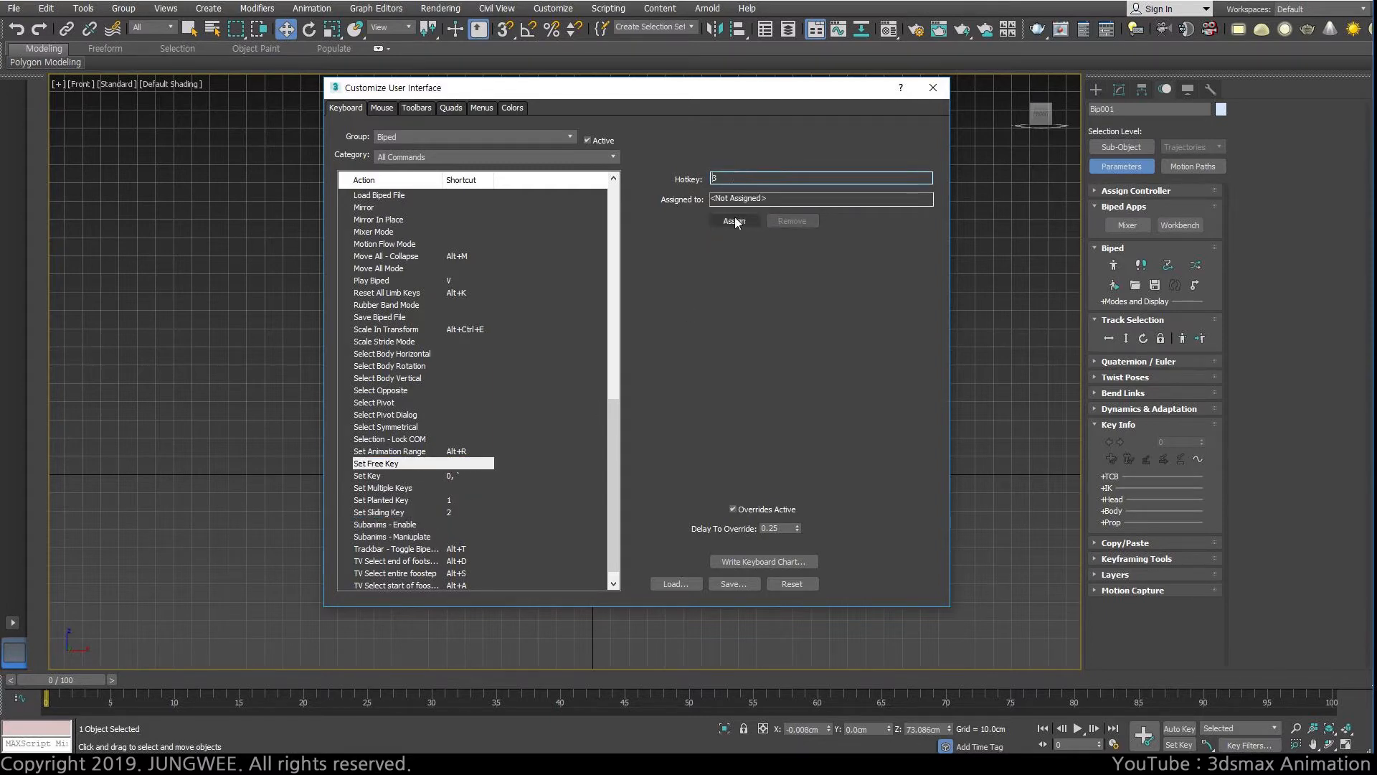
pyautogui.click(735, 220)
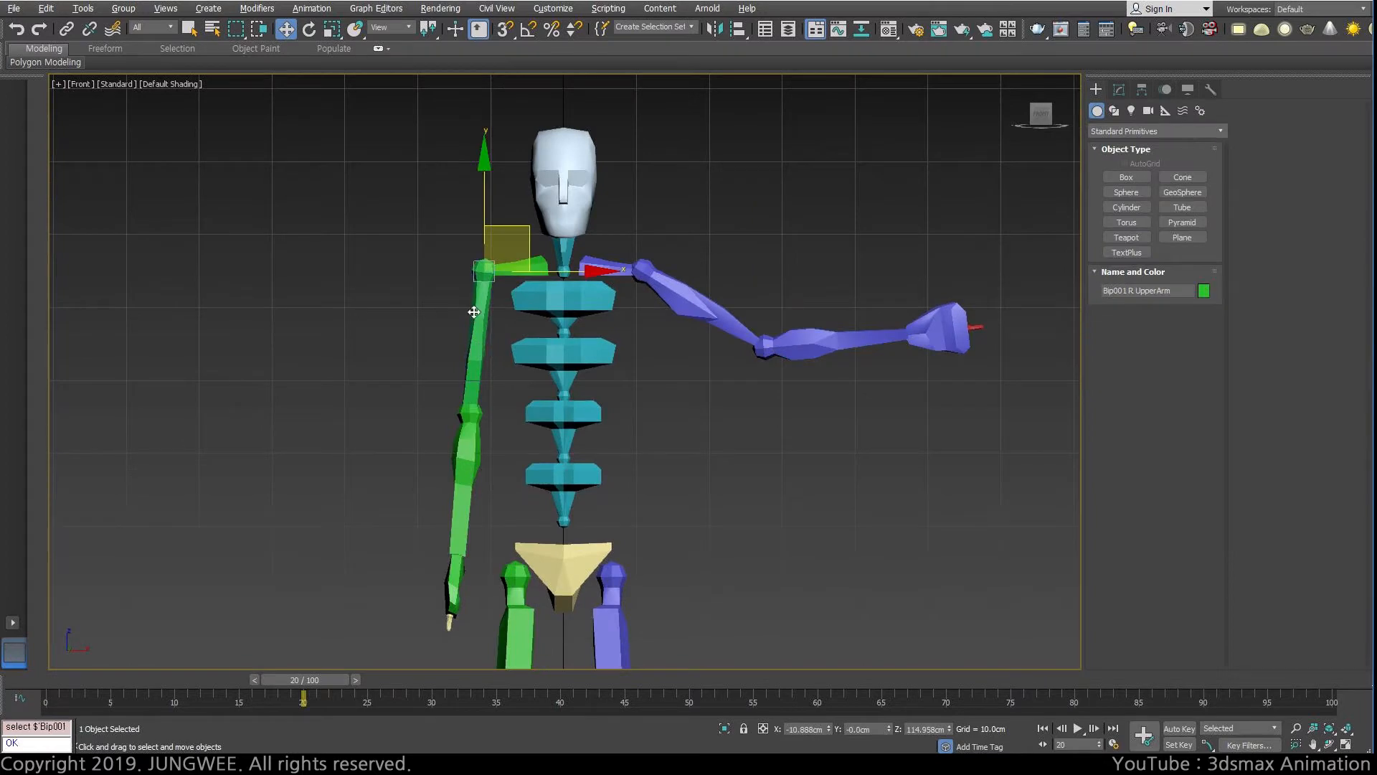
# Raise the biped's right forearm slightly to bend the arm, alternating the selection between the right forearm and upper arm.
pyautogui.press('F3')
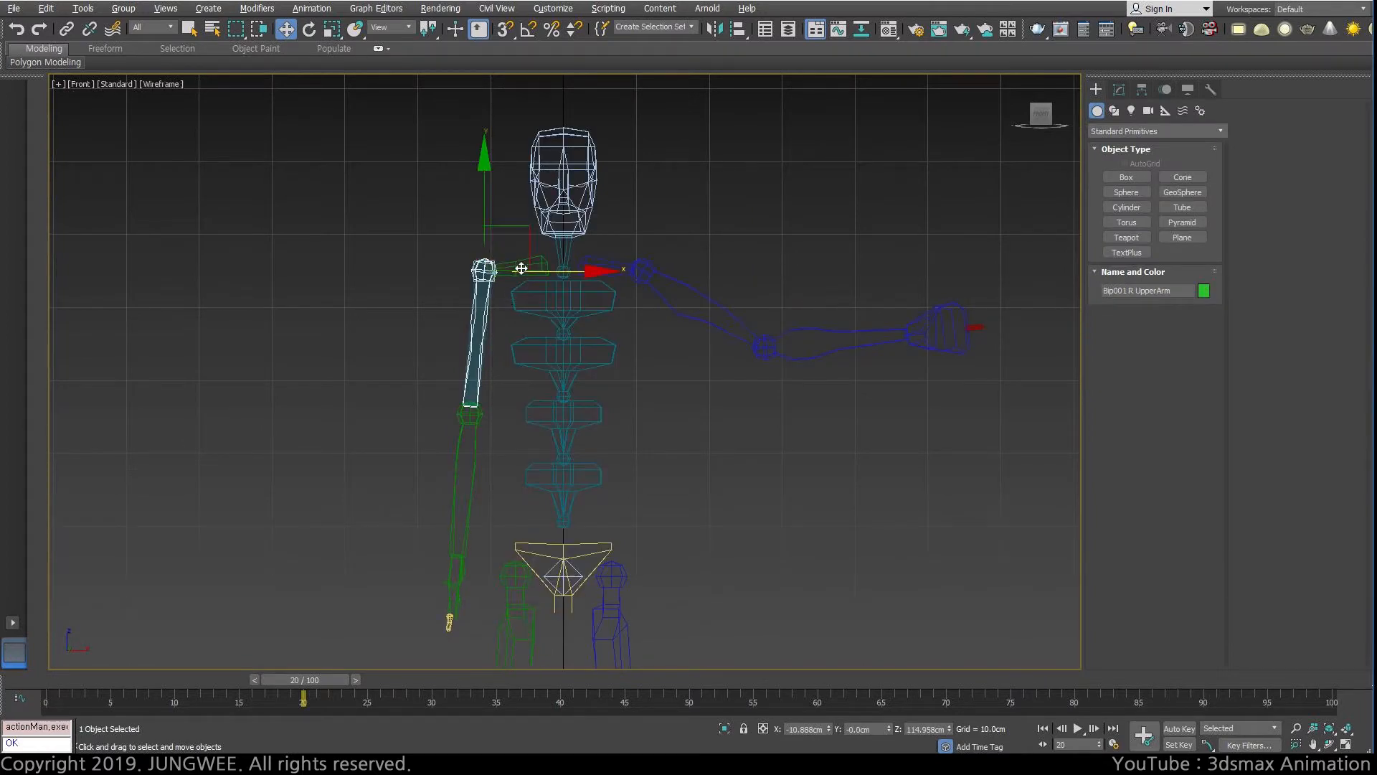
pyautogui.press('F3')
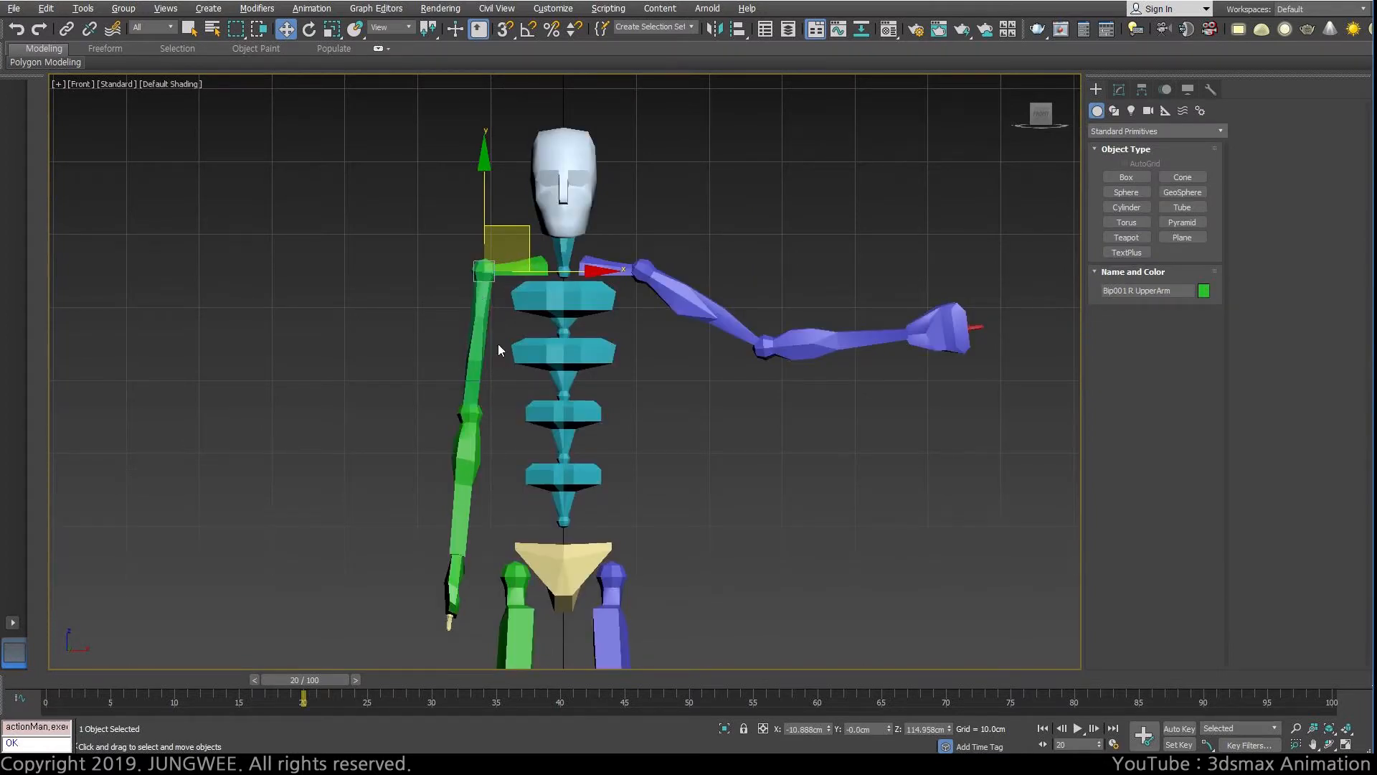
pyautogui.click(461, 475)
pyautogui.click(476, 321)
pyautogui.moveTo(461, 474); pyautogui.dragTo(462, 439)
pyautogui.click(466, 476)
pyautogui.click(477, 319)
pyautogui.click(469, 439)
pyautogui.click(478, 354)
pyautogui.click(485, 342)
pyautogui.click(461, 475)
pyautogui.click(480, 328)
pyautogui.click(479, 333)
pyautogui.click(479, 327)
pyautogui.click(474, 321)
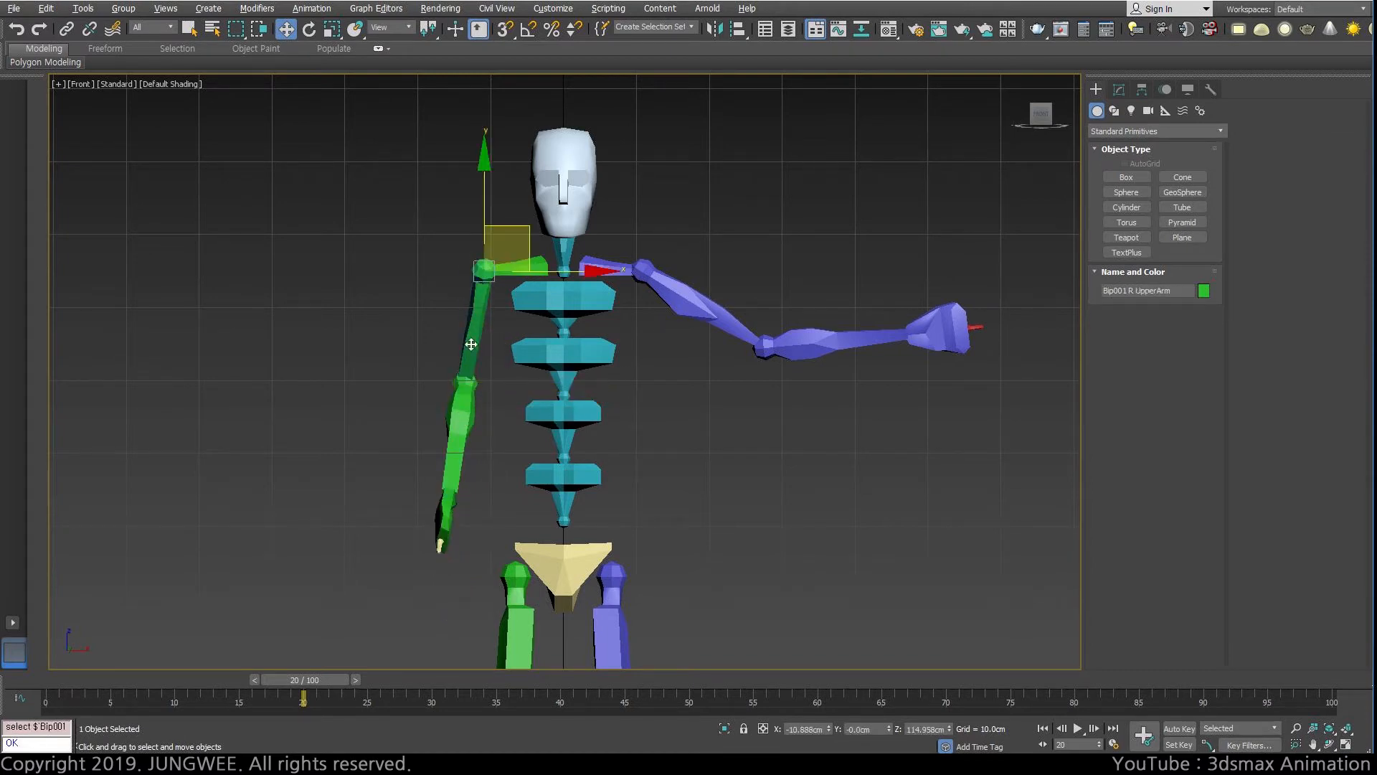
# Move the right forearm down and away from the body, and reselect the right upper arm.
pyautogui.click(459, 412)
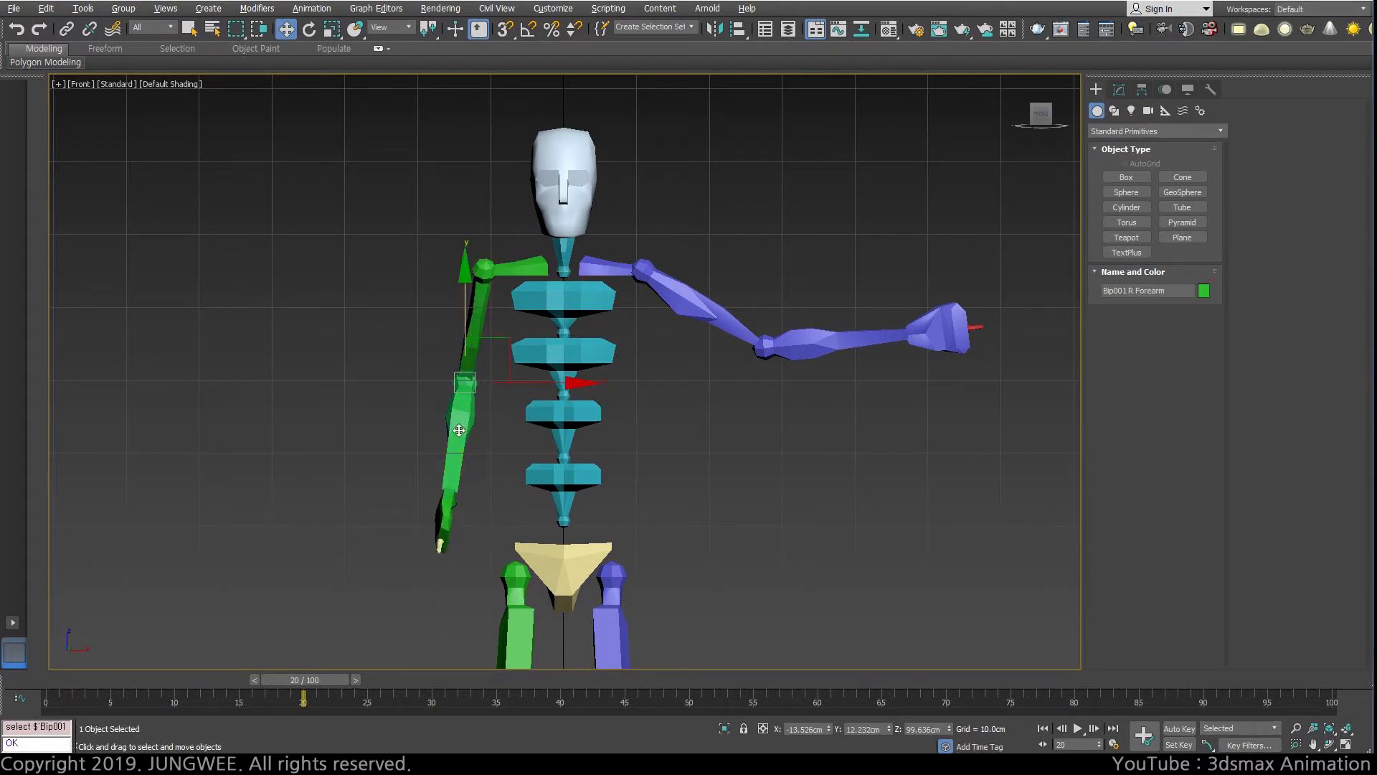
pyautogui.moveTo(495, 343); pyautogui.dragTo(483, 377)
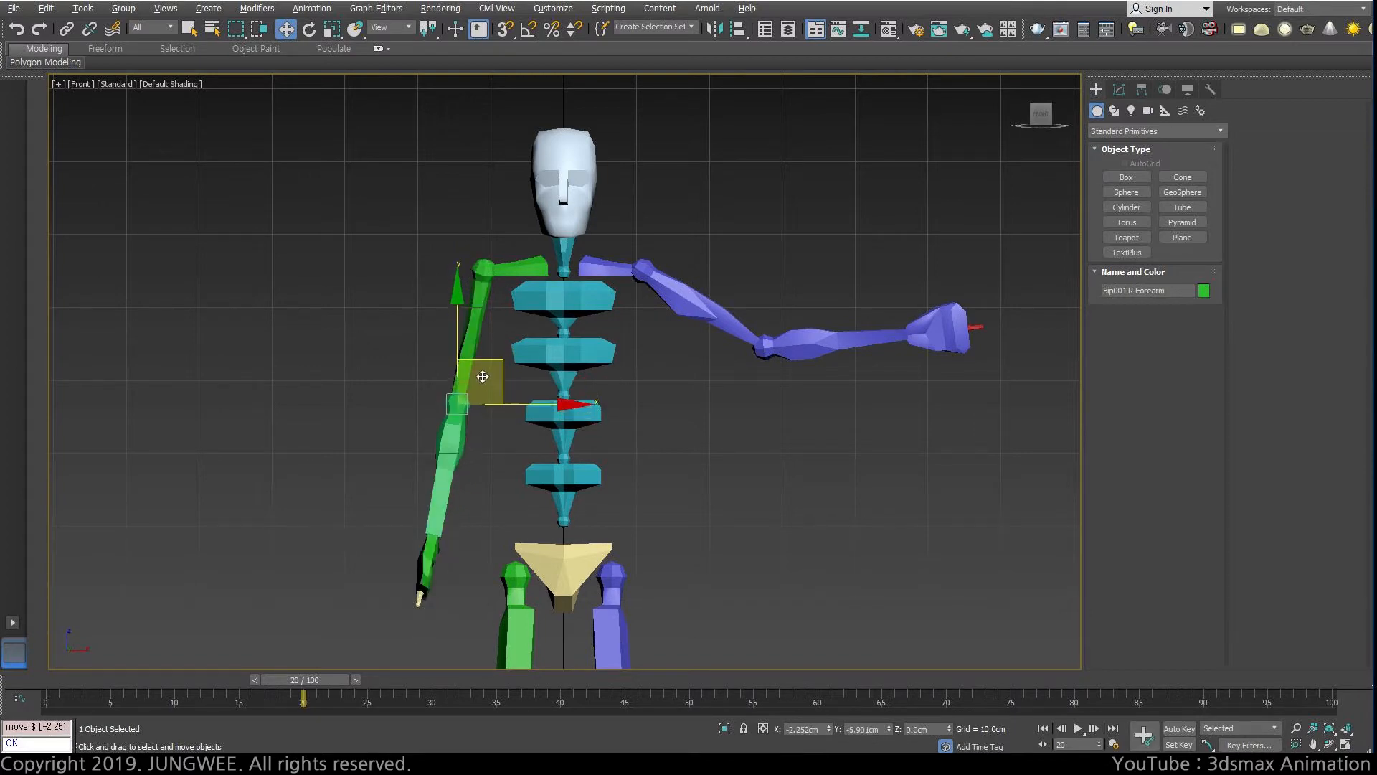
pyautogui.click(472, 309)
pyautogui.click(453, 466)
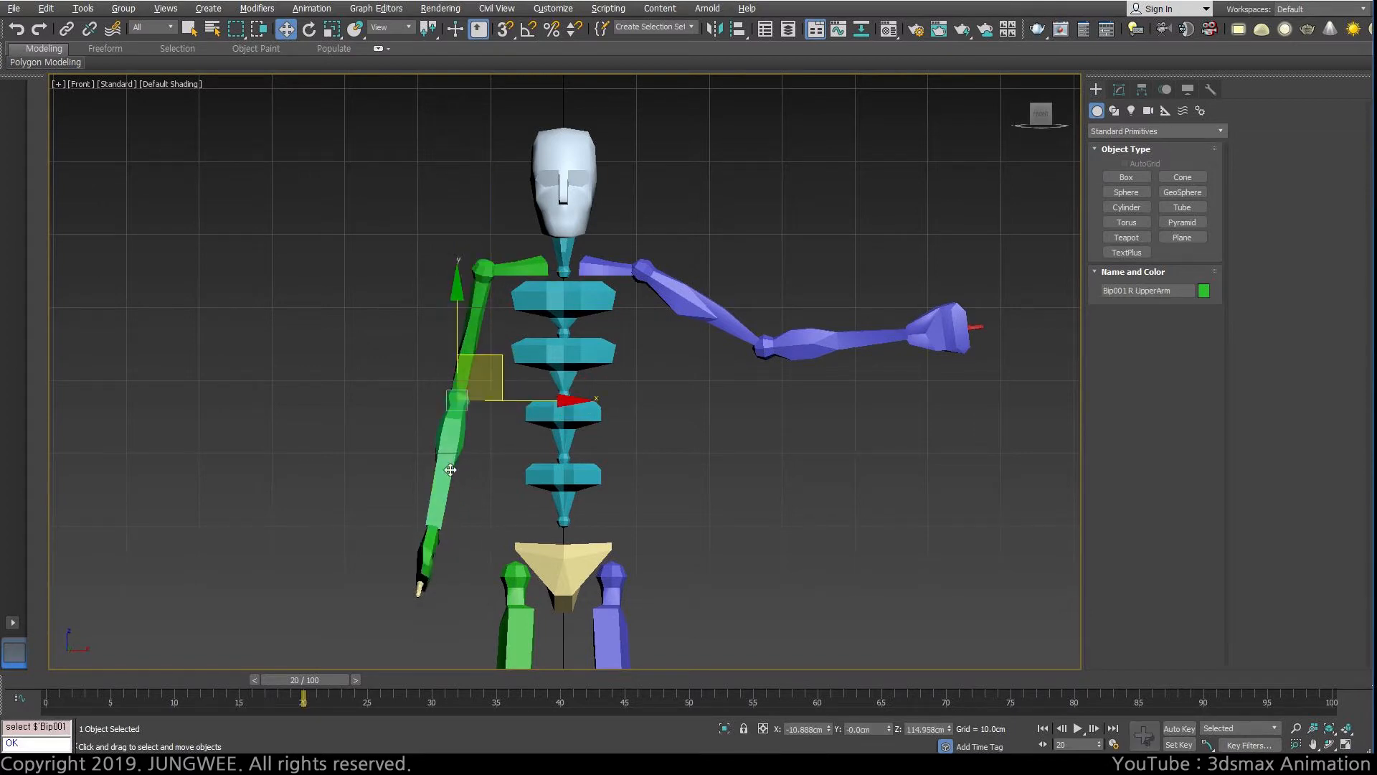
pyautogui.click(473, 328)
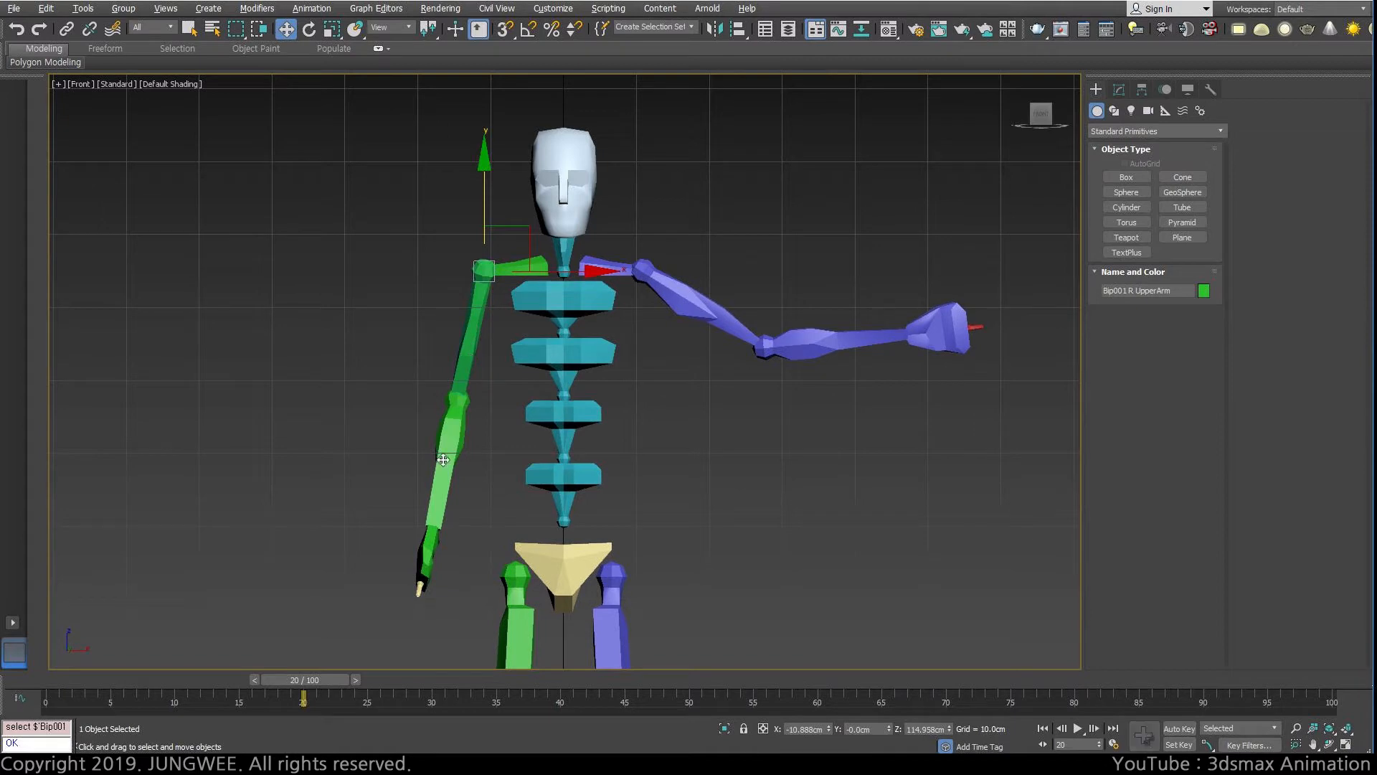
# Step the selection back and forth between the right upper arm and its child forearm through the hierarchy.
pyautogui.press('pageup')
pyautogui.press('pagedown')
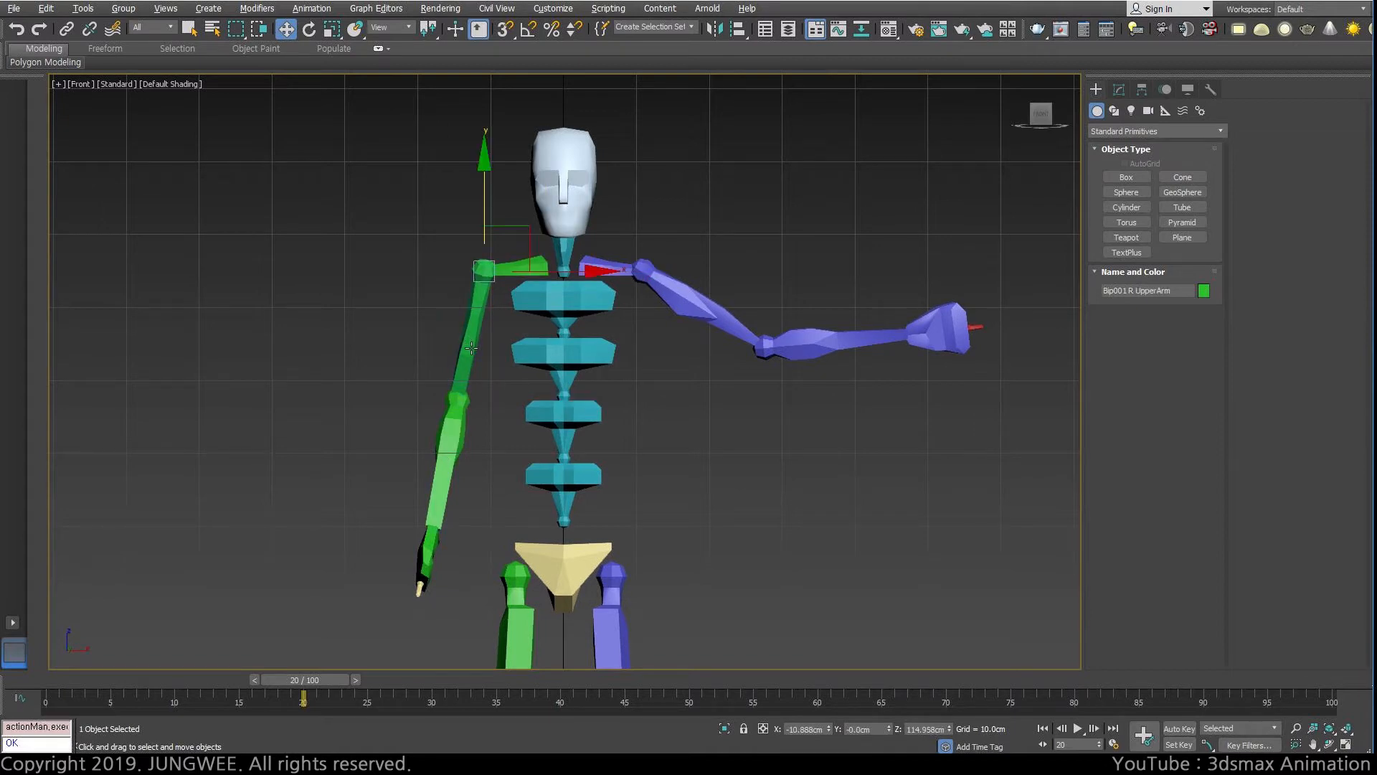
pyautogui.press('pagedown')
pyautogui.press('pageup')
pyautogui.press('pagedown')
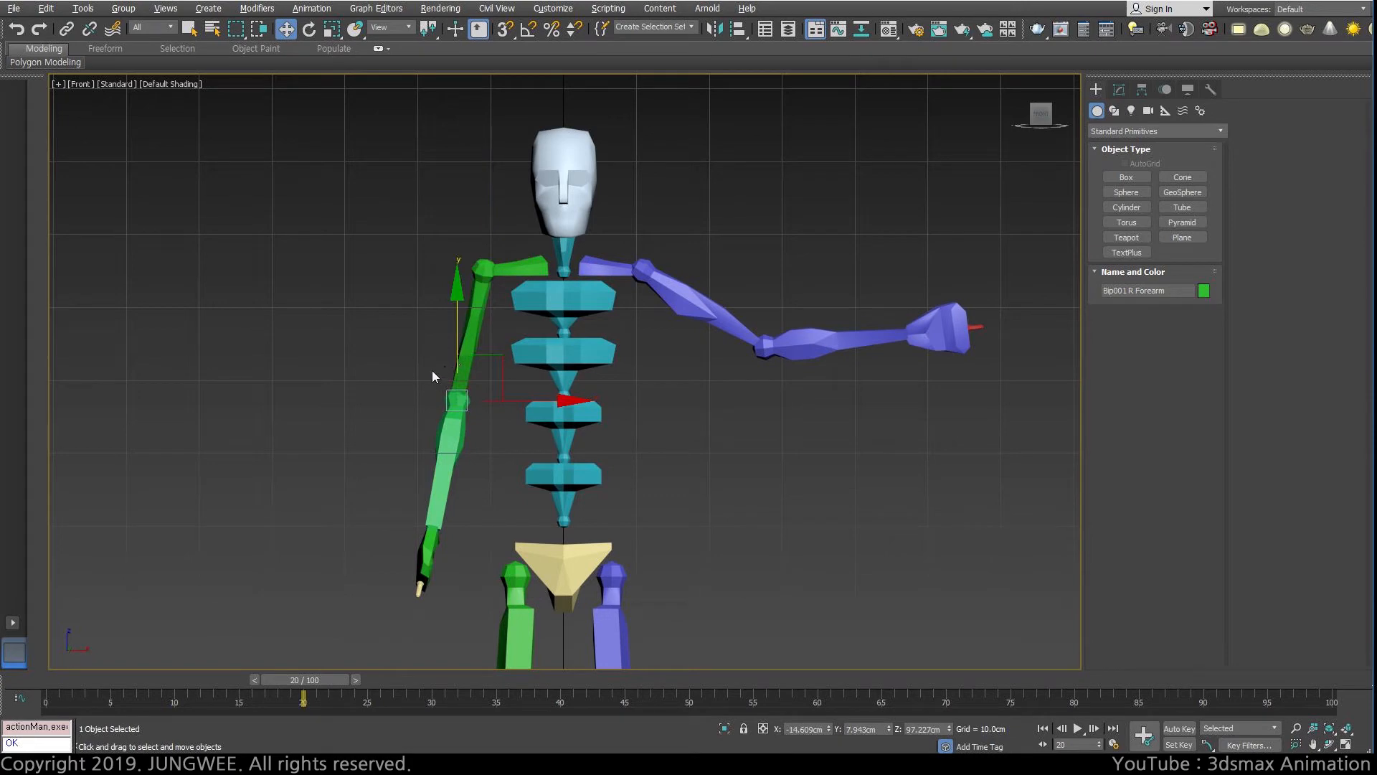
pyautogui.press('pageup')
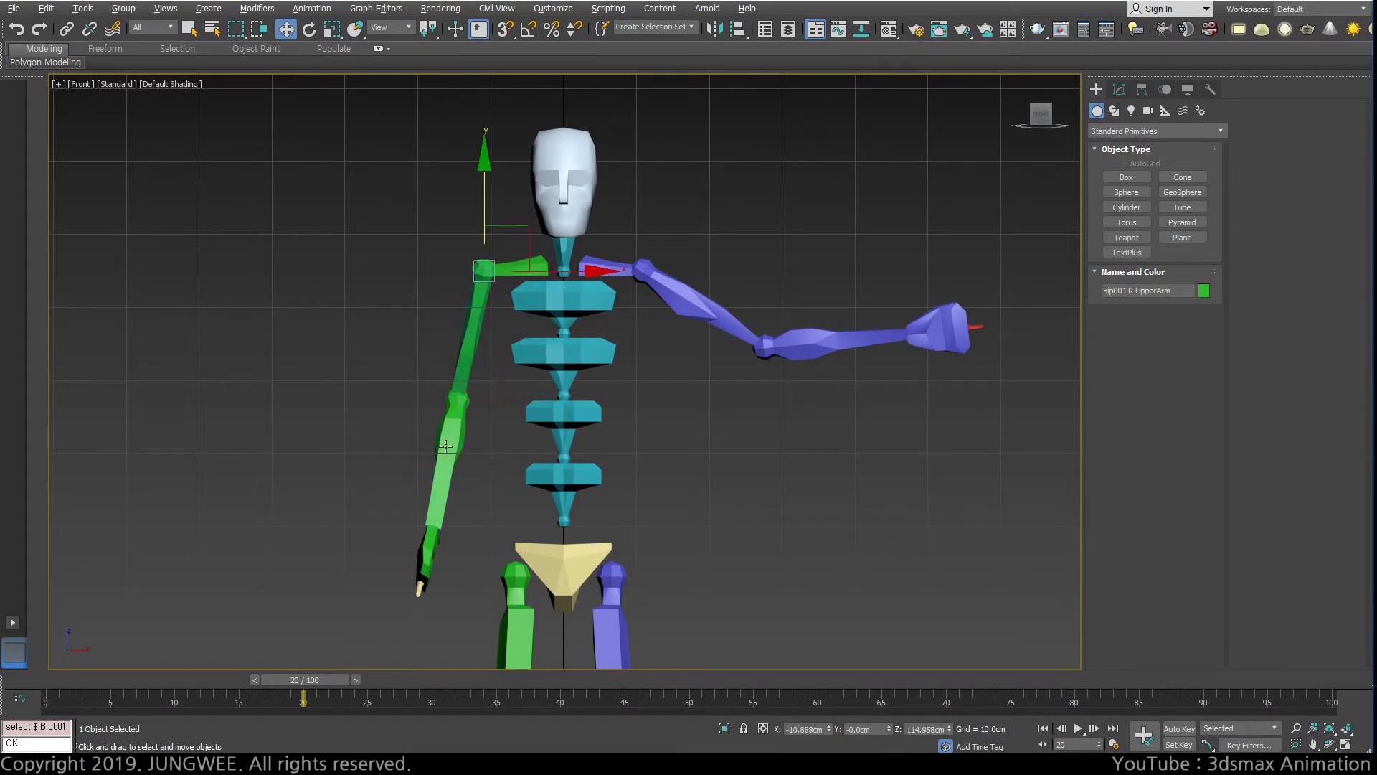
pyautogui.press('pagedown')
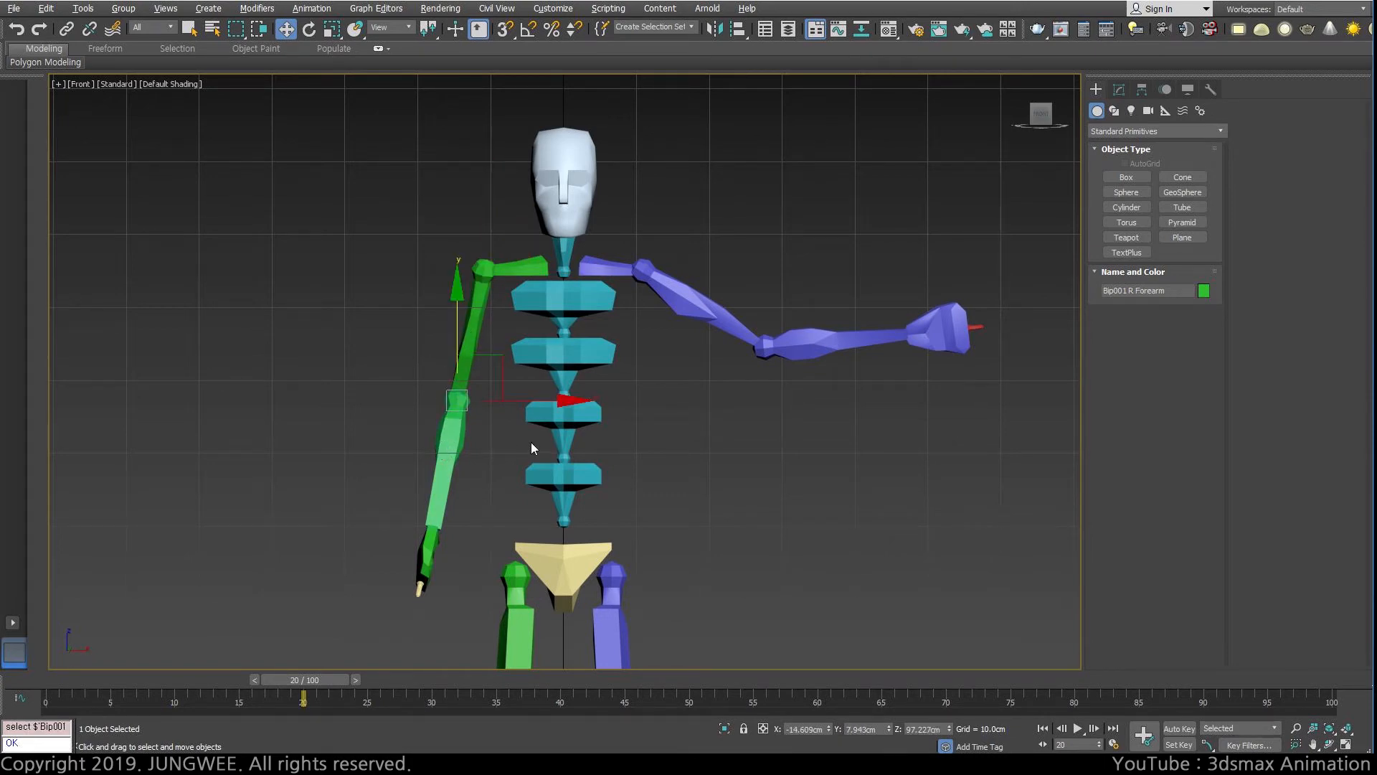
# Select several of the biped's spine bones one by one, ending with Bip001 Spine2.
pyautogui.moveTo(660, 407); pyautogui.dragTo(636, 376, button='middle')
pyautogui.click(576, 319)
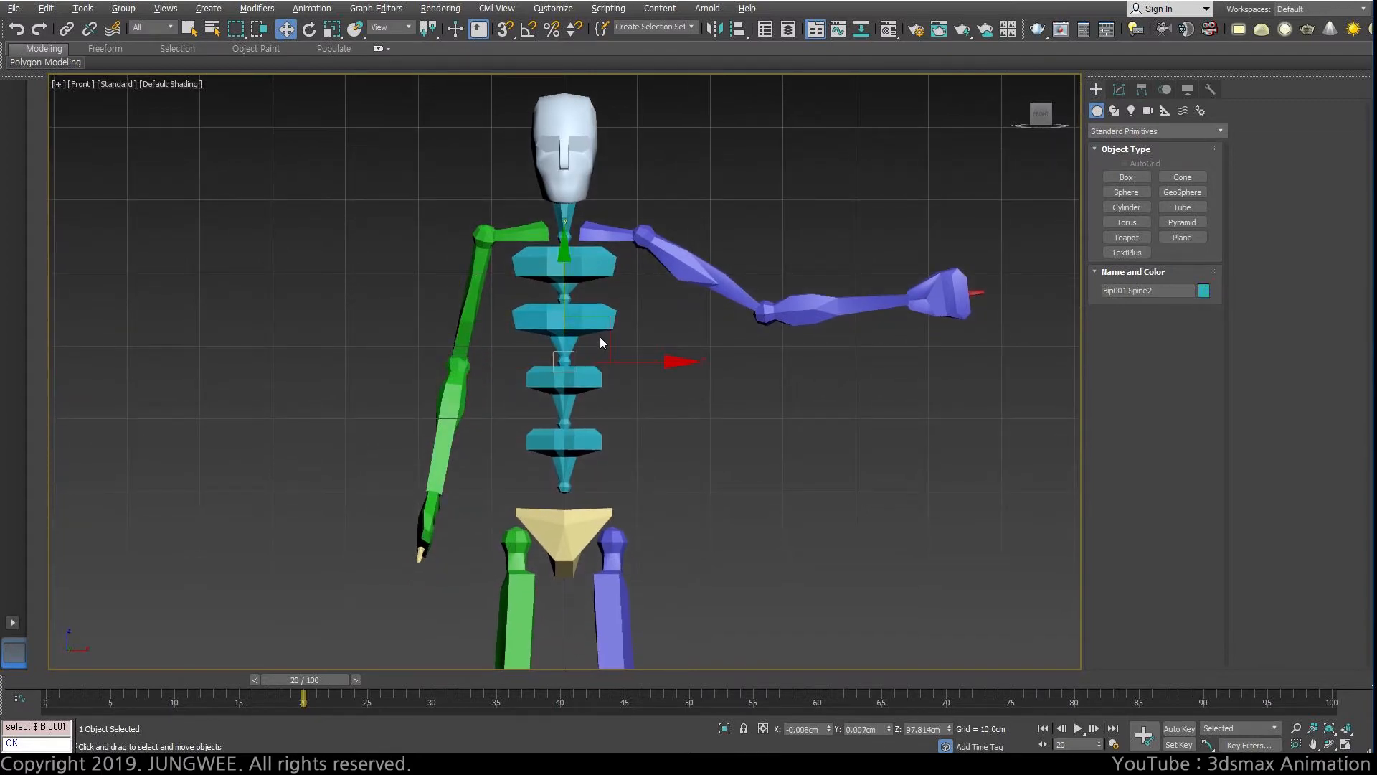
pyautogui.click(586, 266)
pyautogui.click(563, 388)
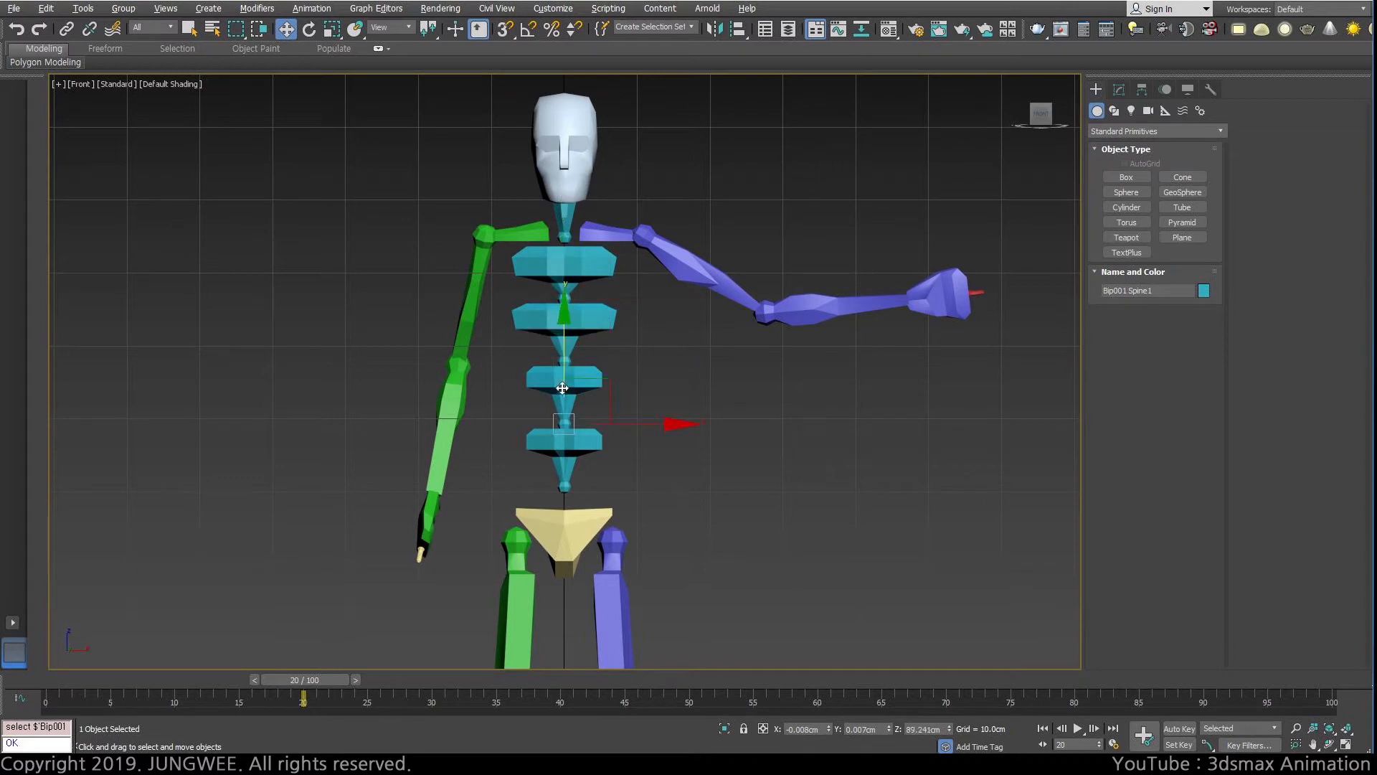
pyautogui.click(576, 333)
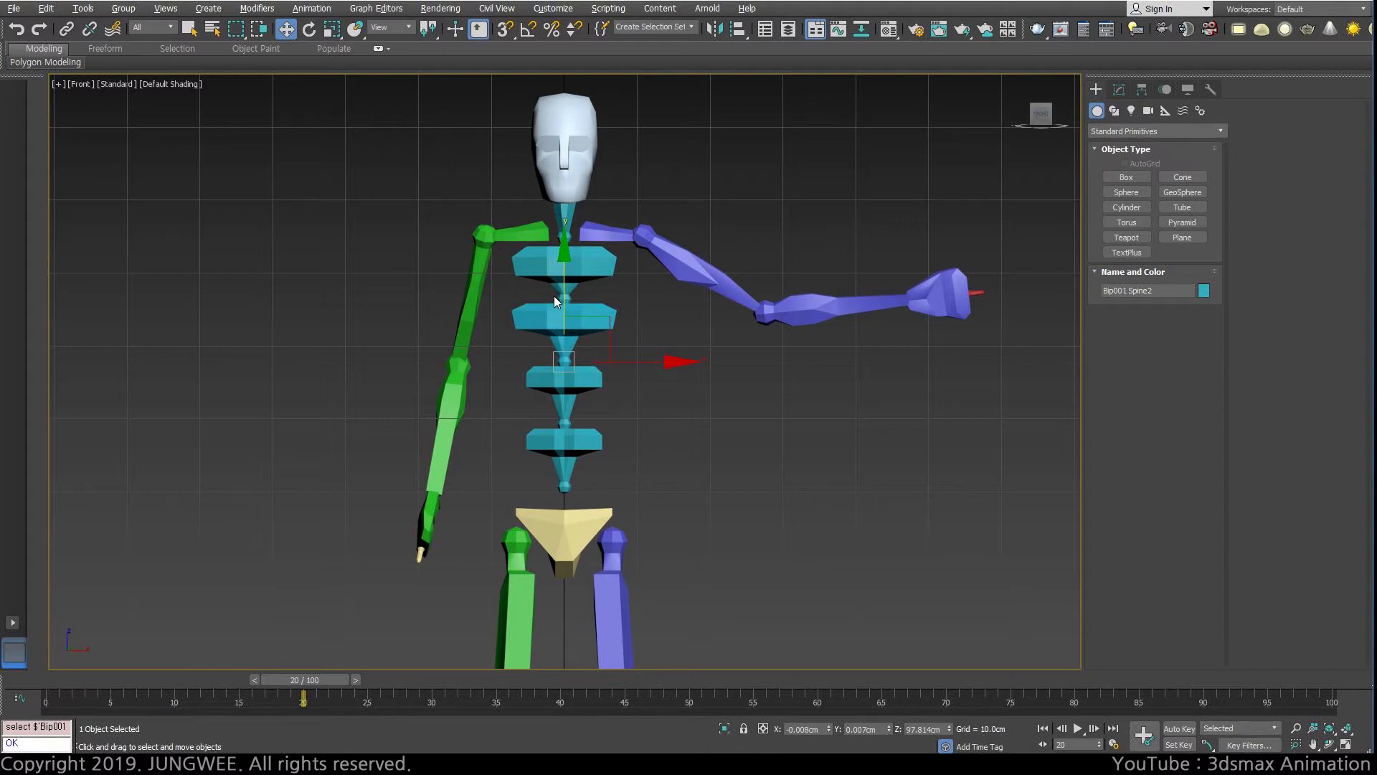
# Clear the bone selection and list All Commands in the keyboard shortcut settings of Customize User Interface.
pyautogui.click(338, 253)
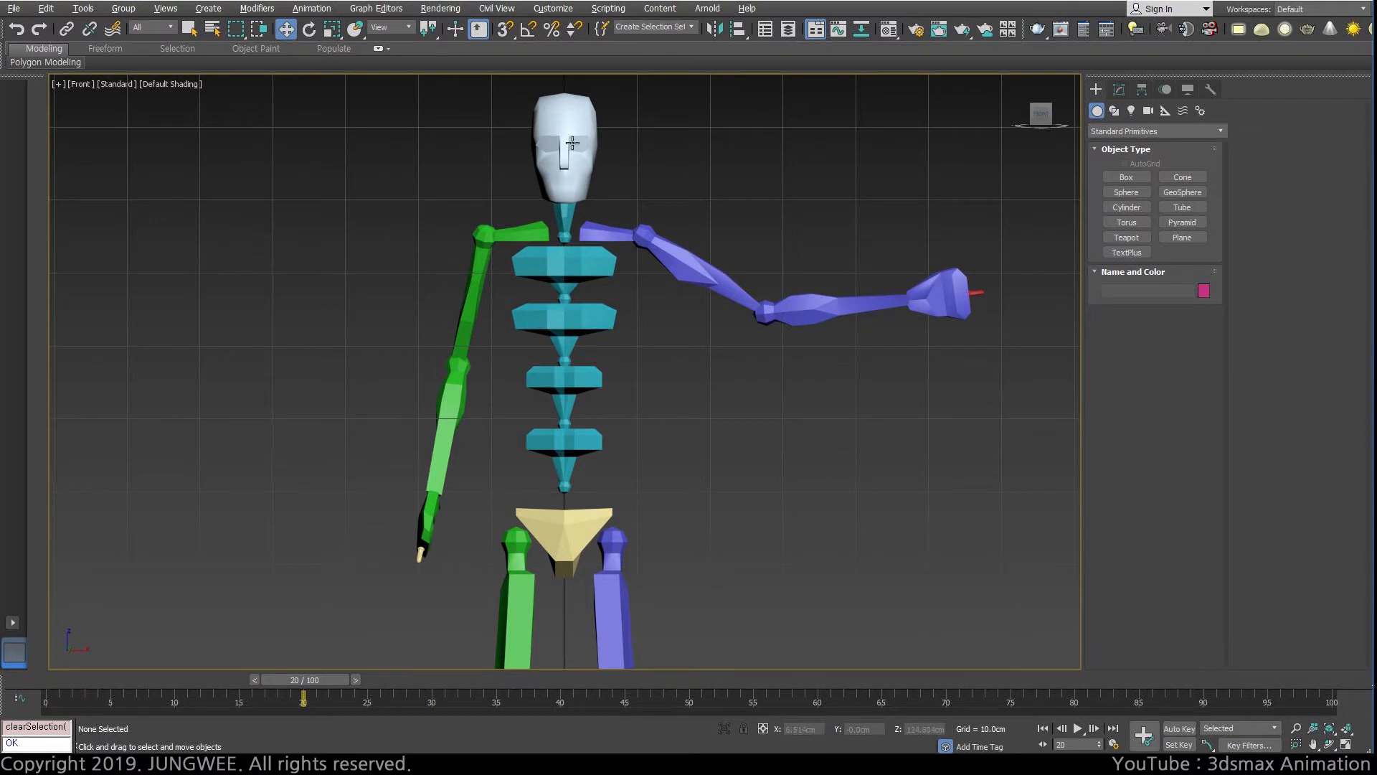
pyautogui.click(552, 8)
pyautogui.click(555, 35)
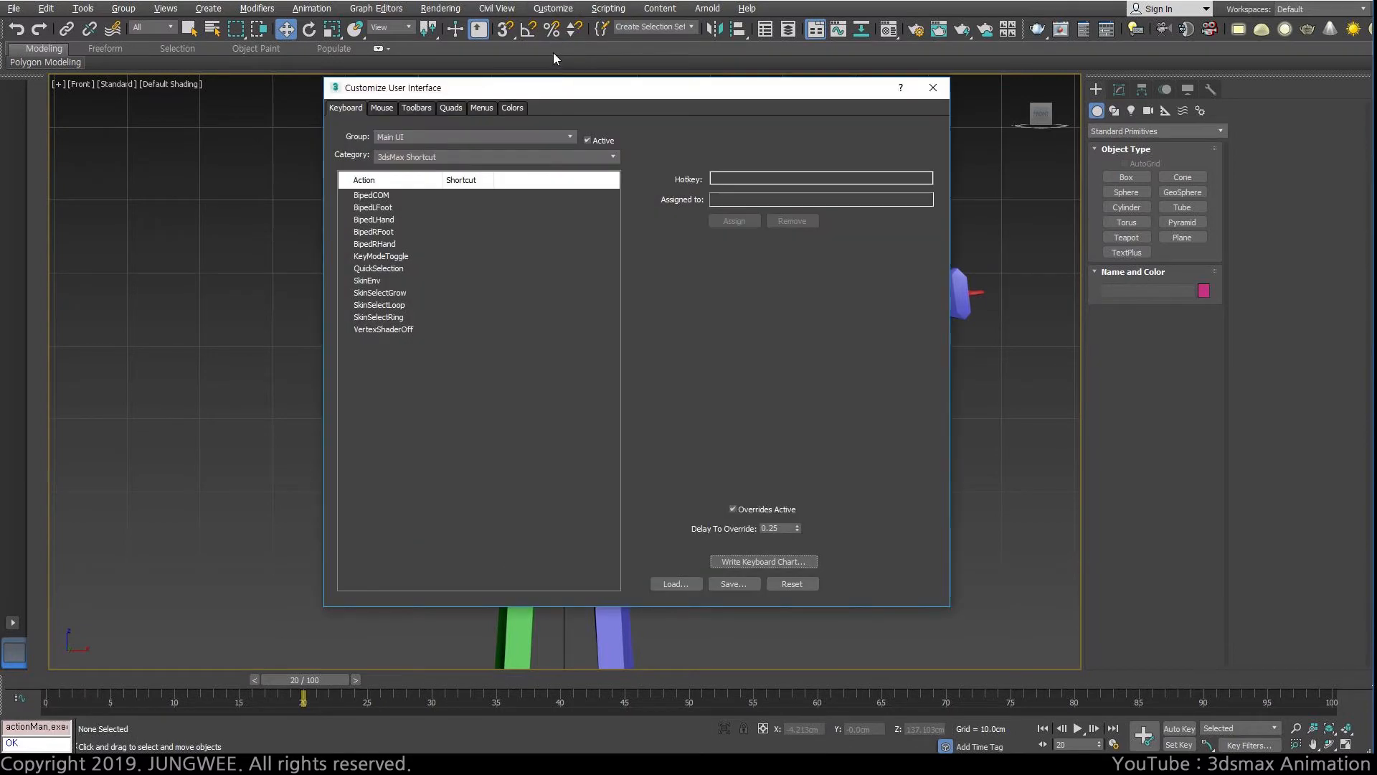
pyautogui.click(482, 159)
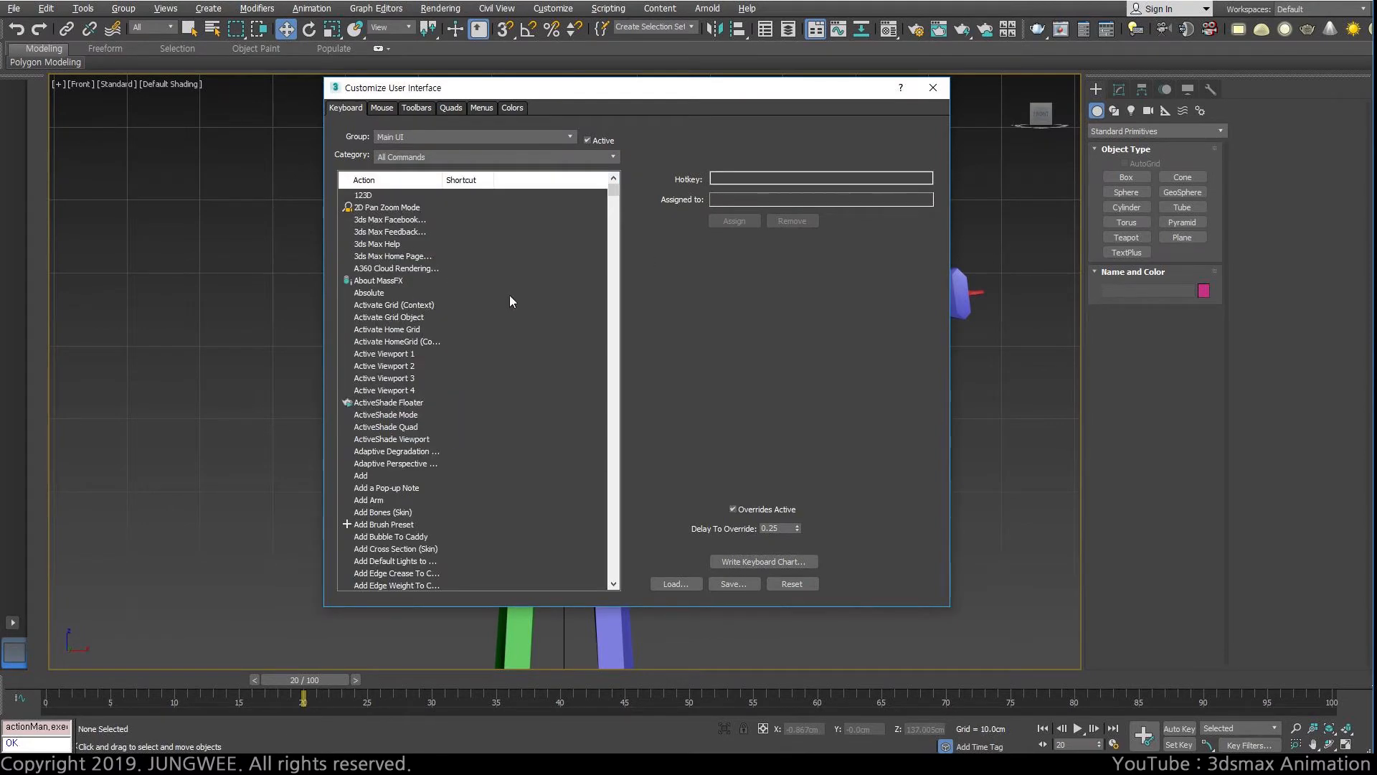
# Find the Select Ancestor action in the command list and assign it the hotkey Q.
pyautogui.click(414, 281)
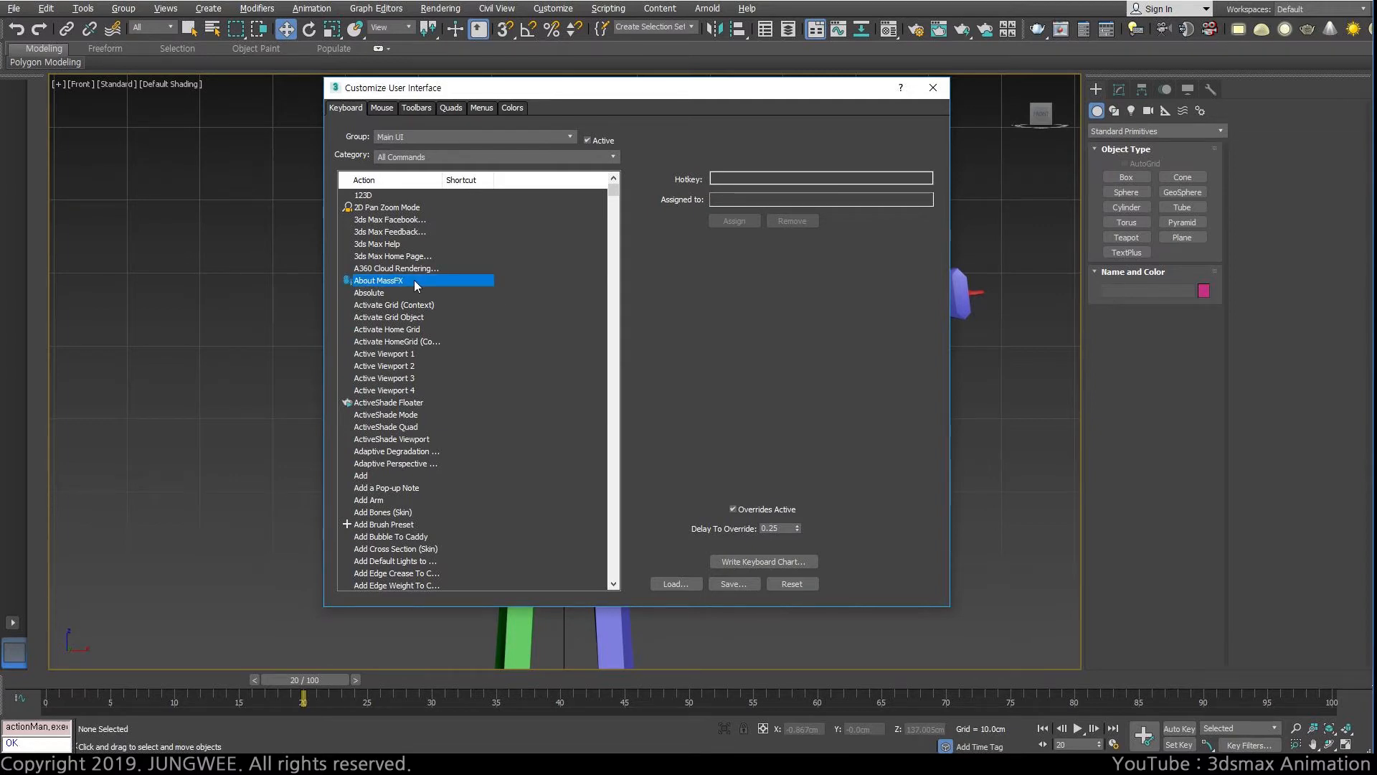
pyautogui.press('s')
pyautogui.press('s')
pyautogui.press('s')
pyautogui.press('s')
pyautogui.press('s')
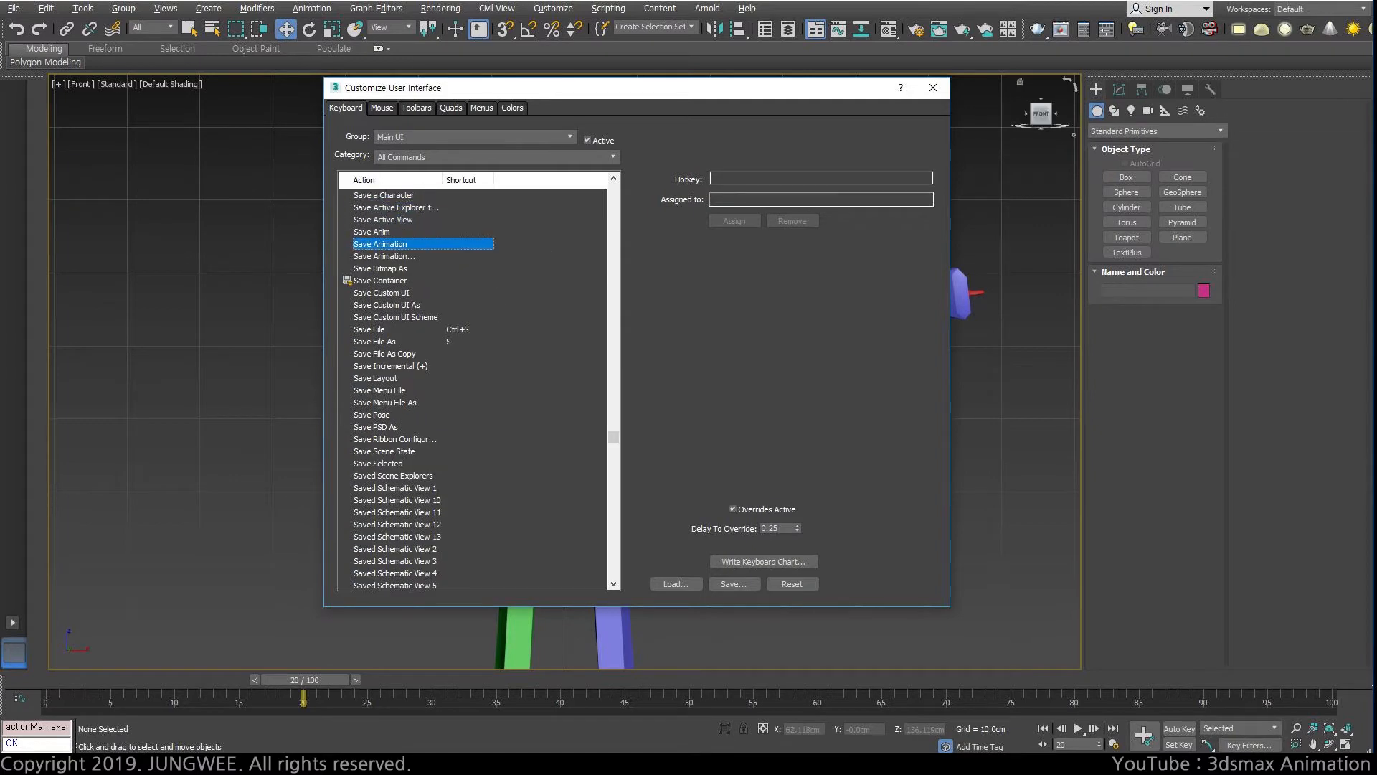
pyautogui.press('s')
pyautogui.scroll(8, 429, 294)
pyautogui.click(410, 333)
pyautogui.press('s')
pyautogui.press('s')
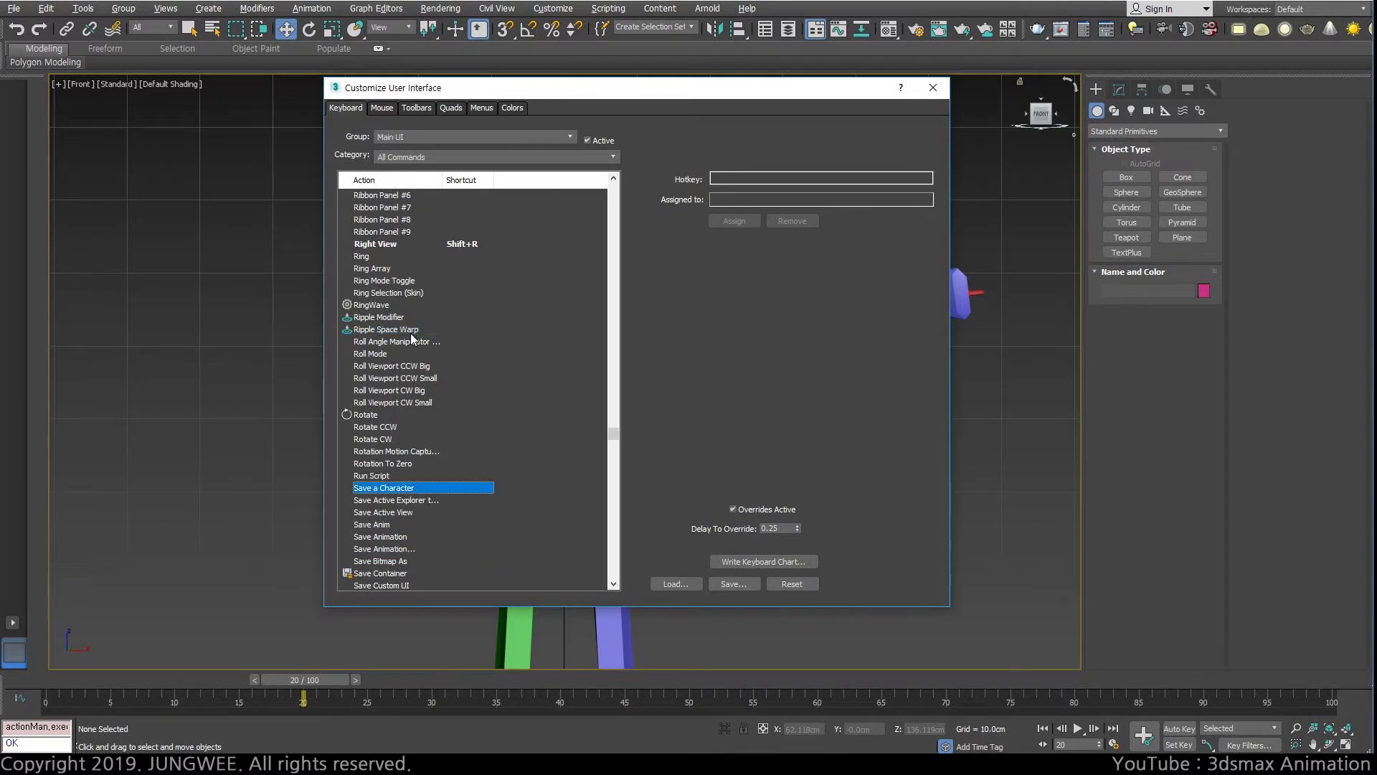
pyautogui.scroll(-20, 428, 361)
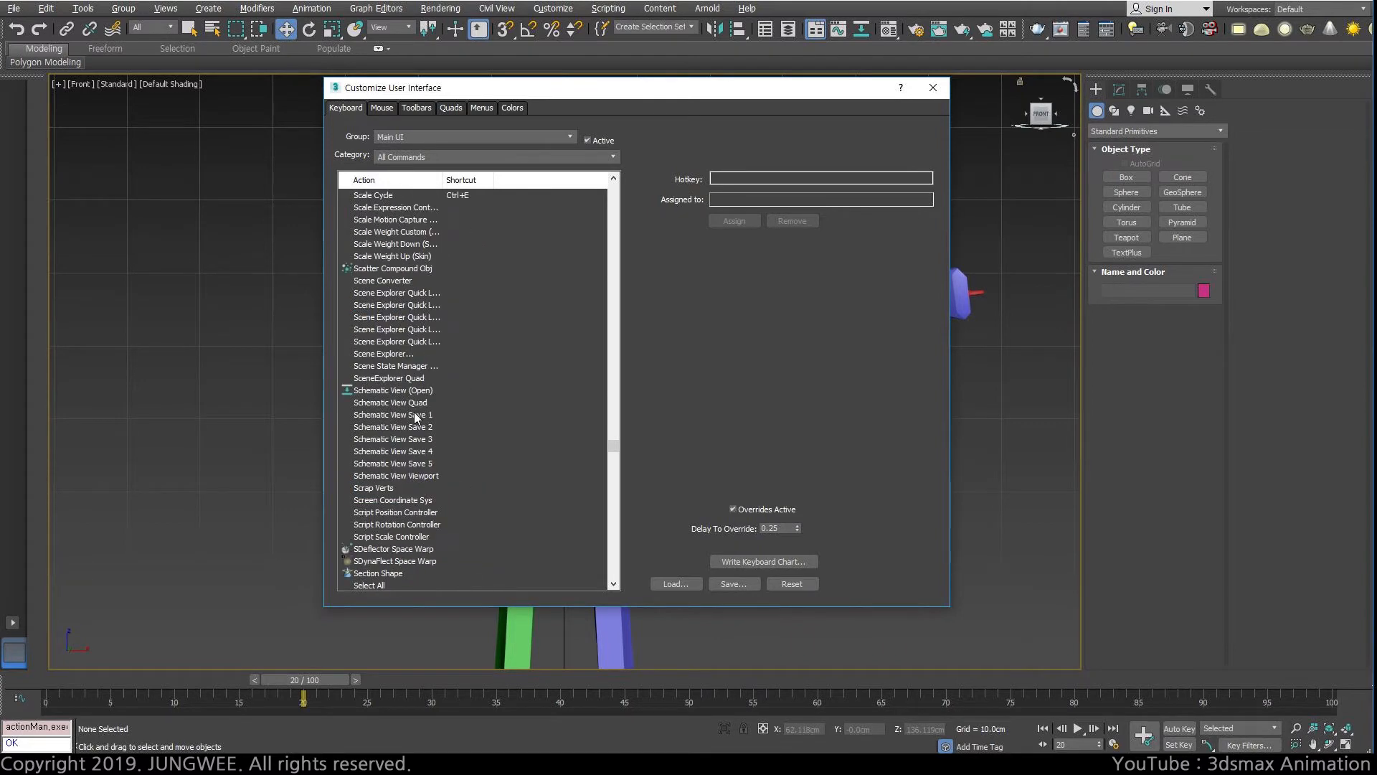
pyautogui.scroll(-4, 415, 412)
pyautogui.scroll(-3, 415, 411)
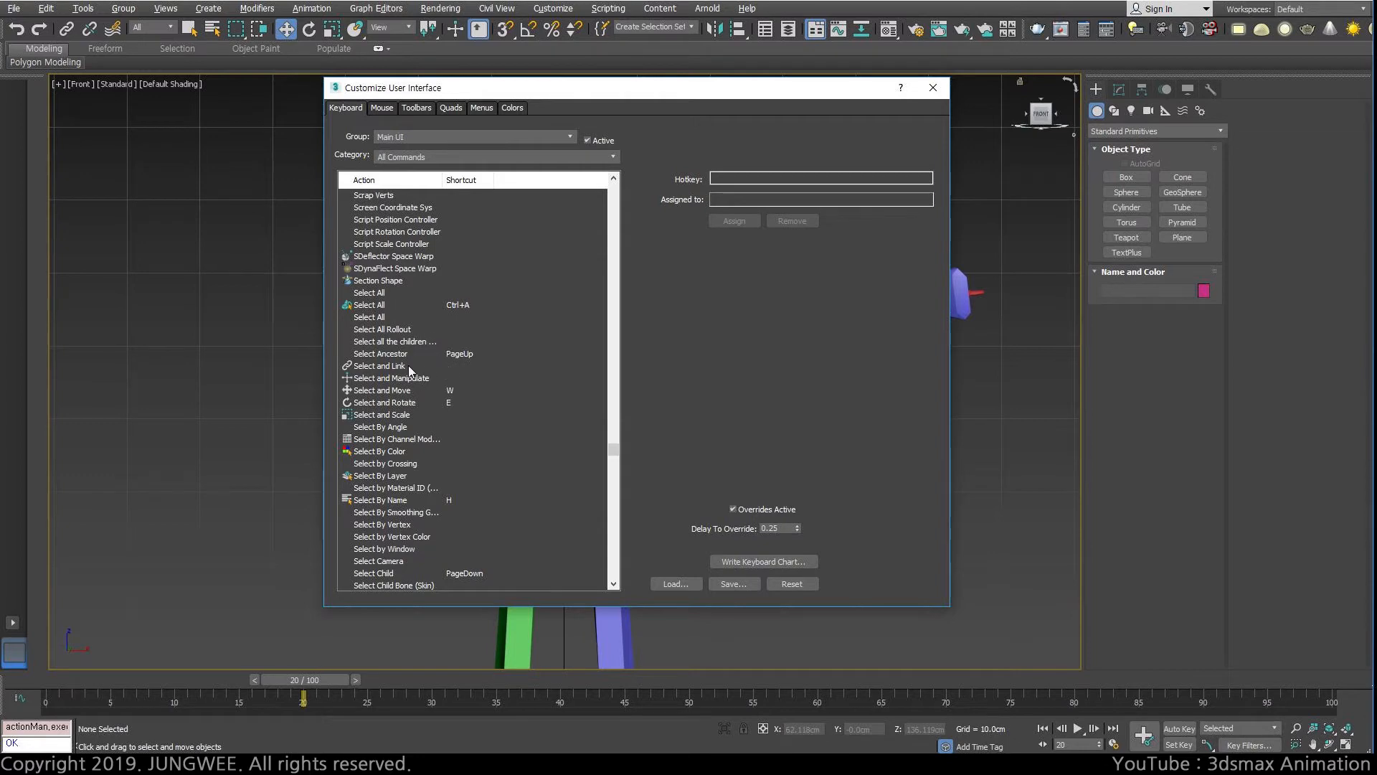
pyautogui.click(480, 353)
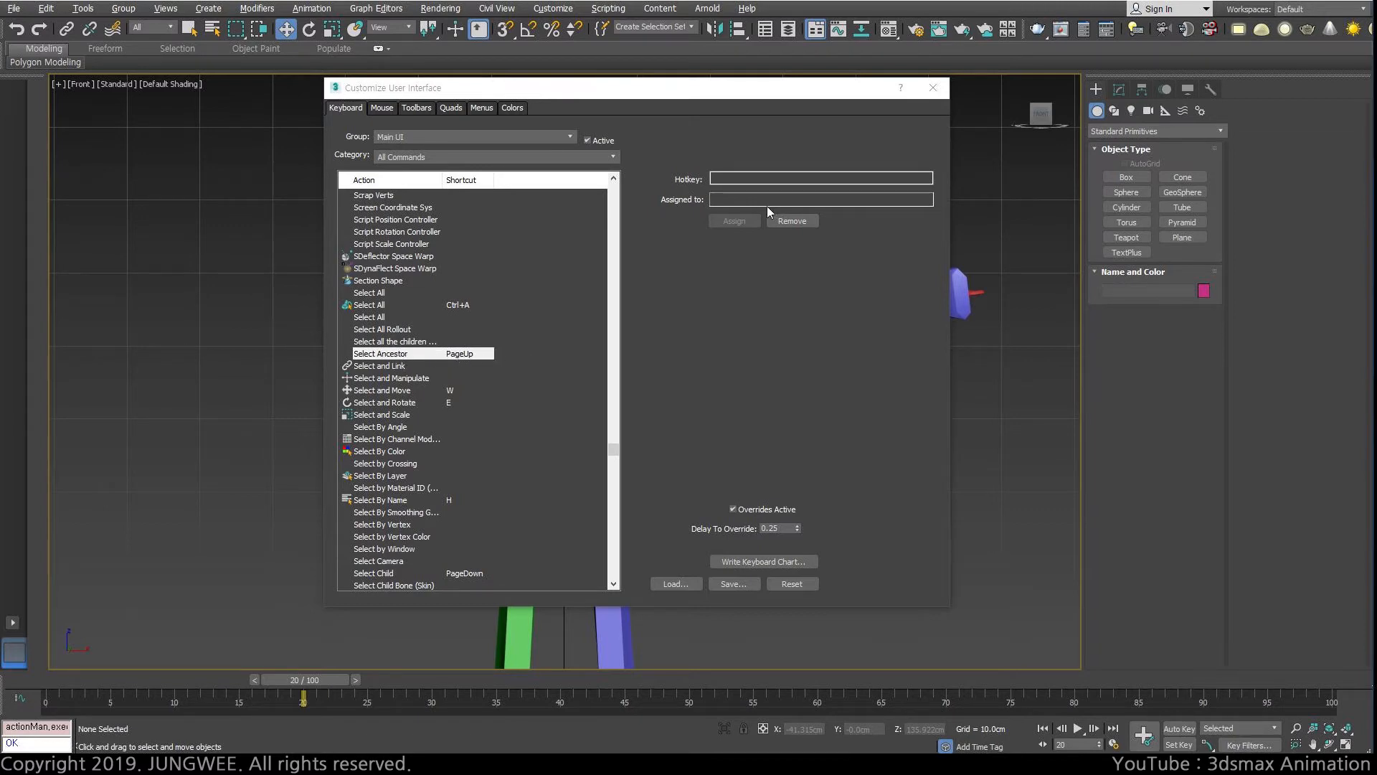
pyautogui.click(768, 179)
pyautogui.press('q')
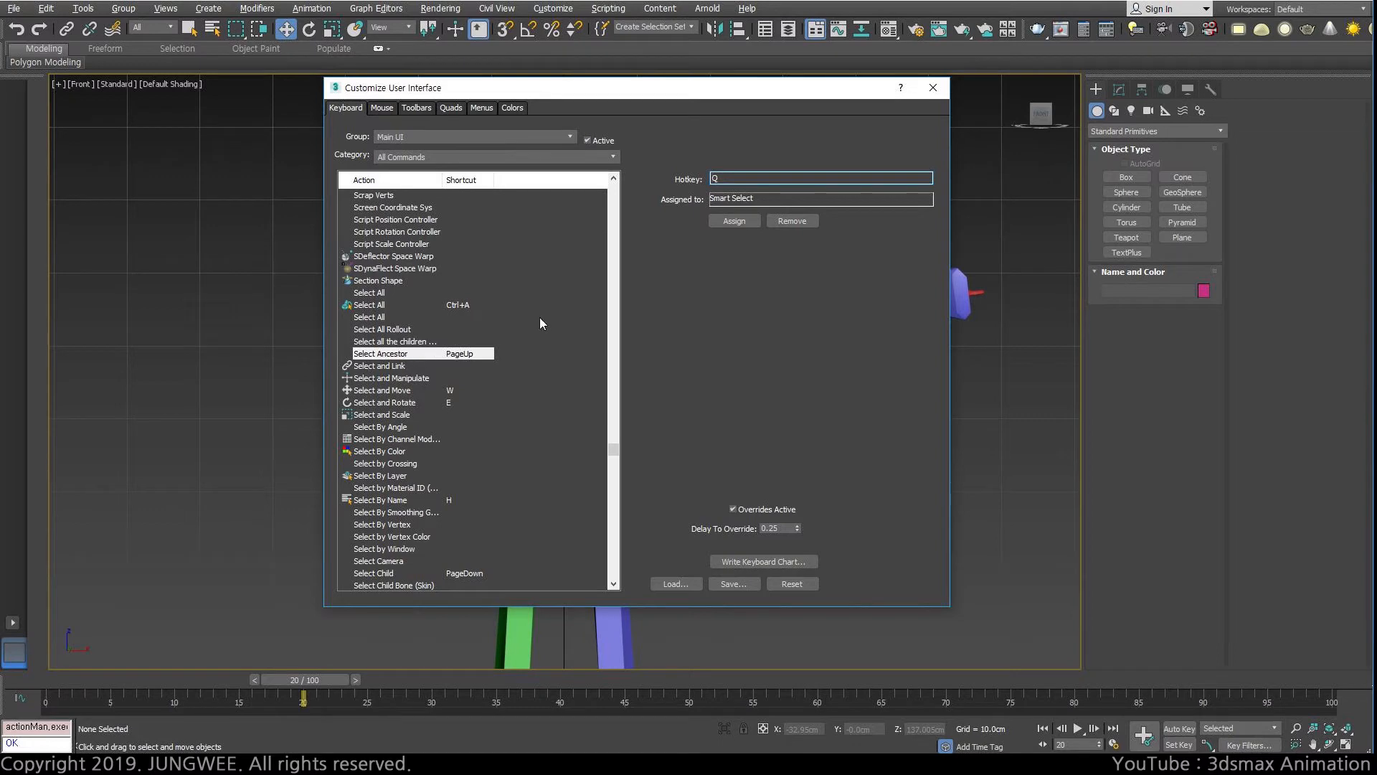
pyautogui.click(736, 221)
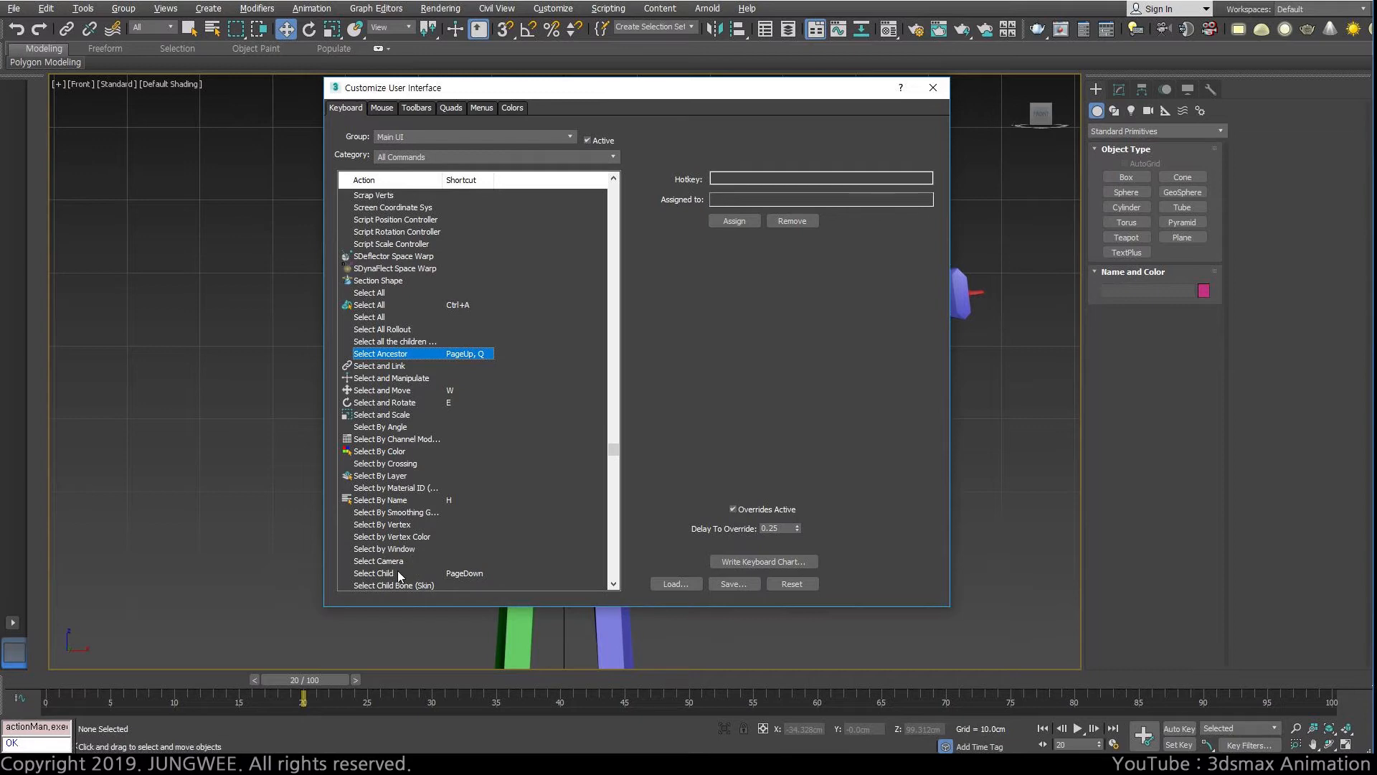
# Assign the hotkey A to the Select Child action and close the Customize User Interface dialog.
pyautogui.click(419, 571)
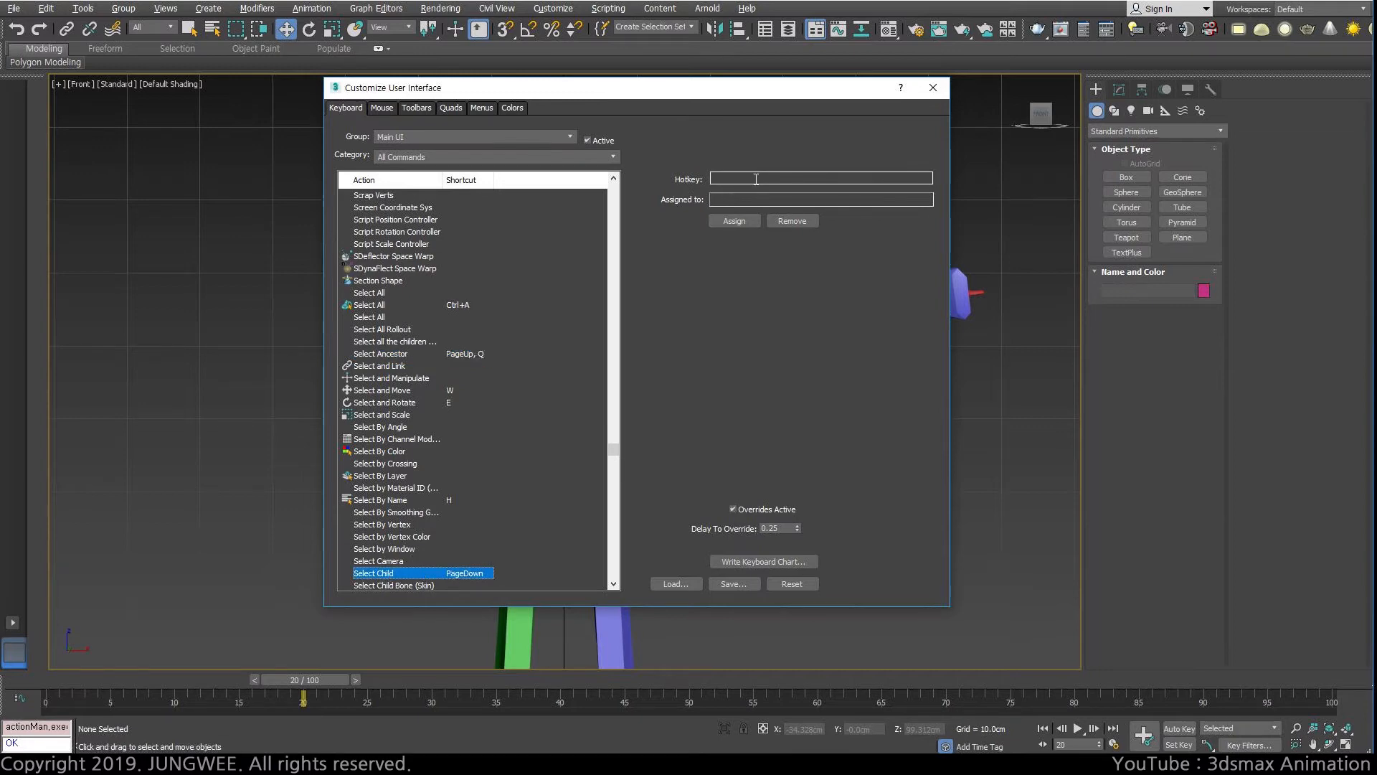
pyautogui.click(790, 177)
pyautogui.press('a')
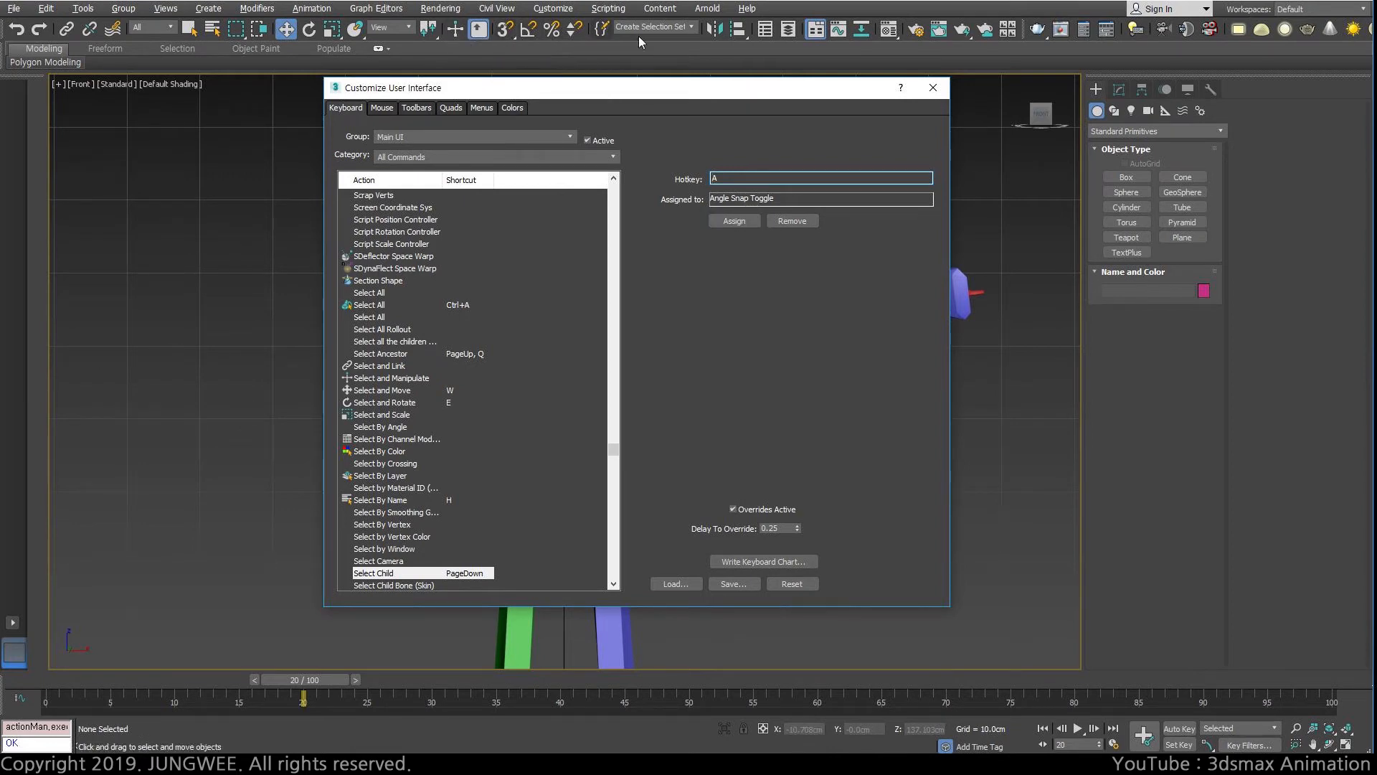
pyautogui.click(733, 221)
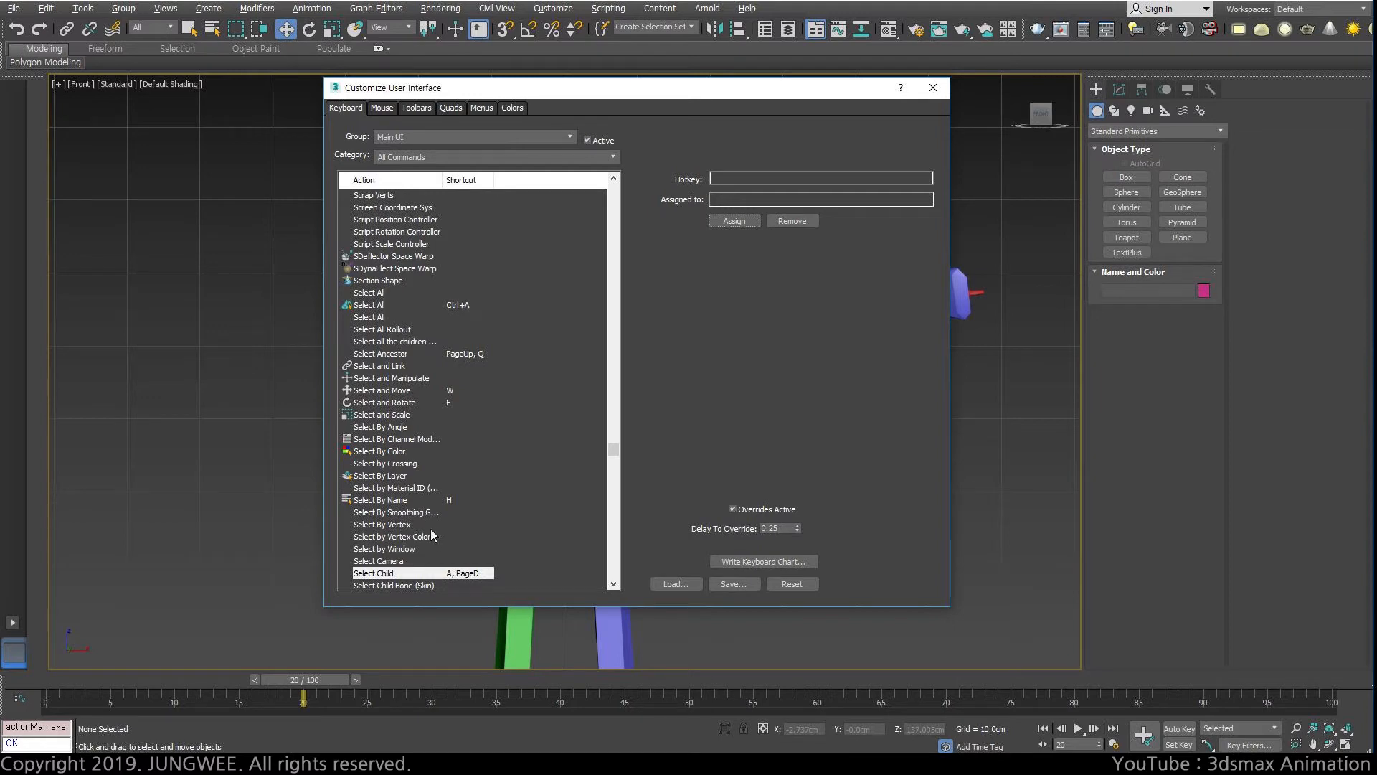
pyautogui.click(403, 524)
pyautogui.scroll(-5, 403, 523)
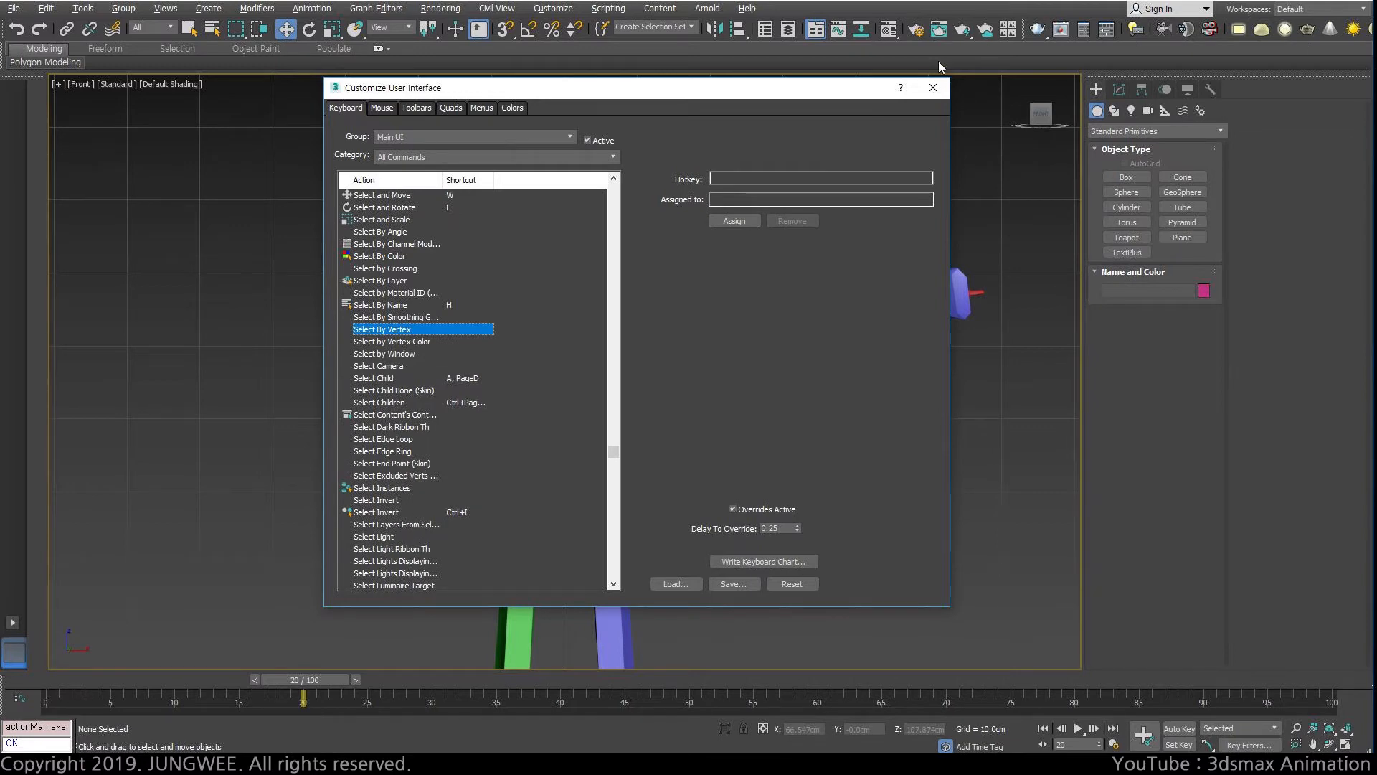
pyautogui.click(941, 88)
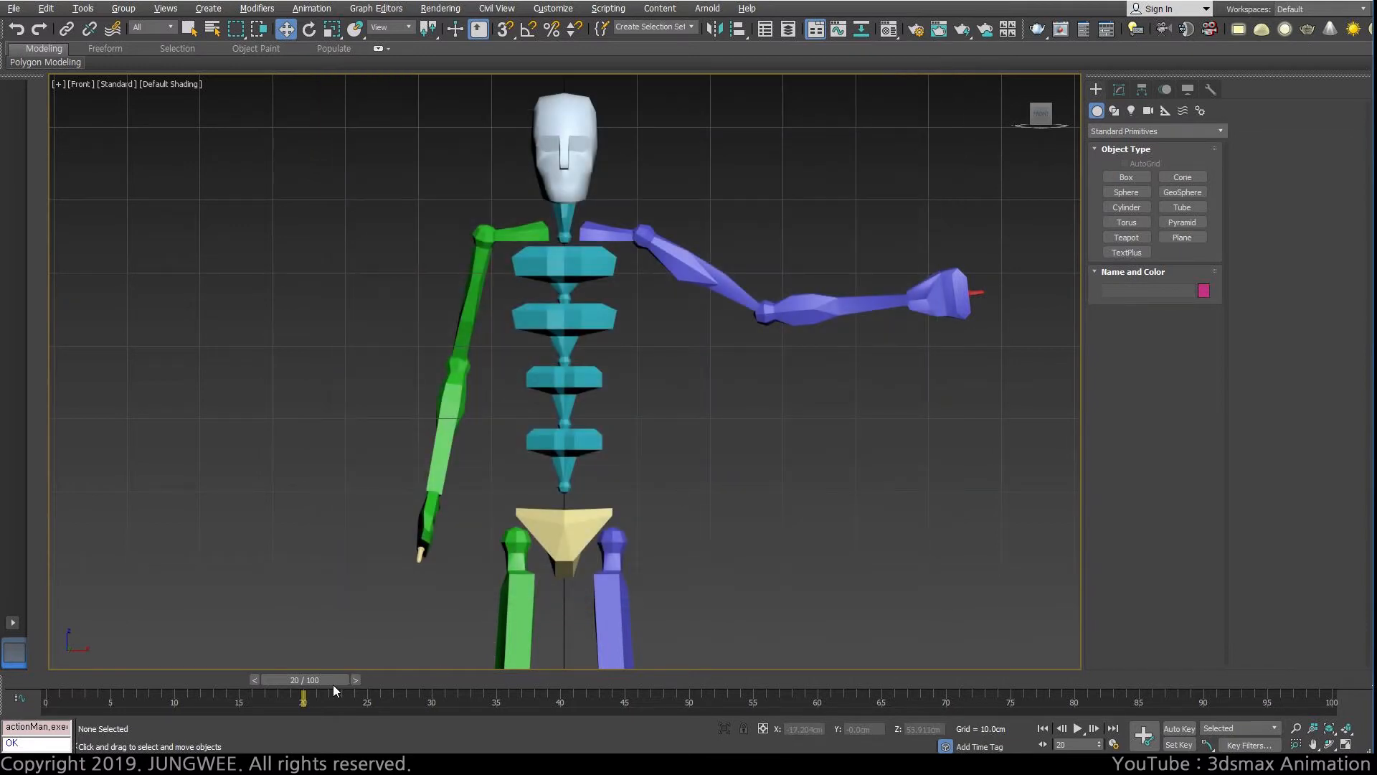
# Move the time slider to frame 10 and step back and forth frame by frame through the arm animation, ending at frame 16.
pyautogui.moveTo(333, 684); pyautogui.dragTo(208, 682)
pyautogui.press('w')
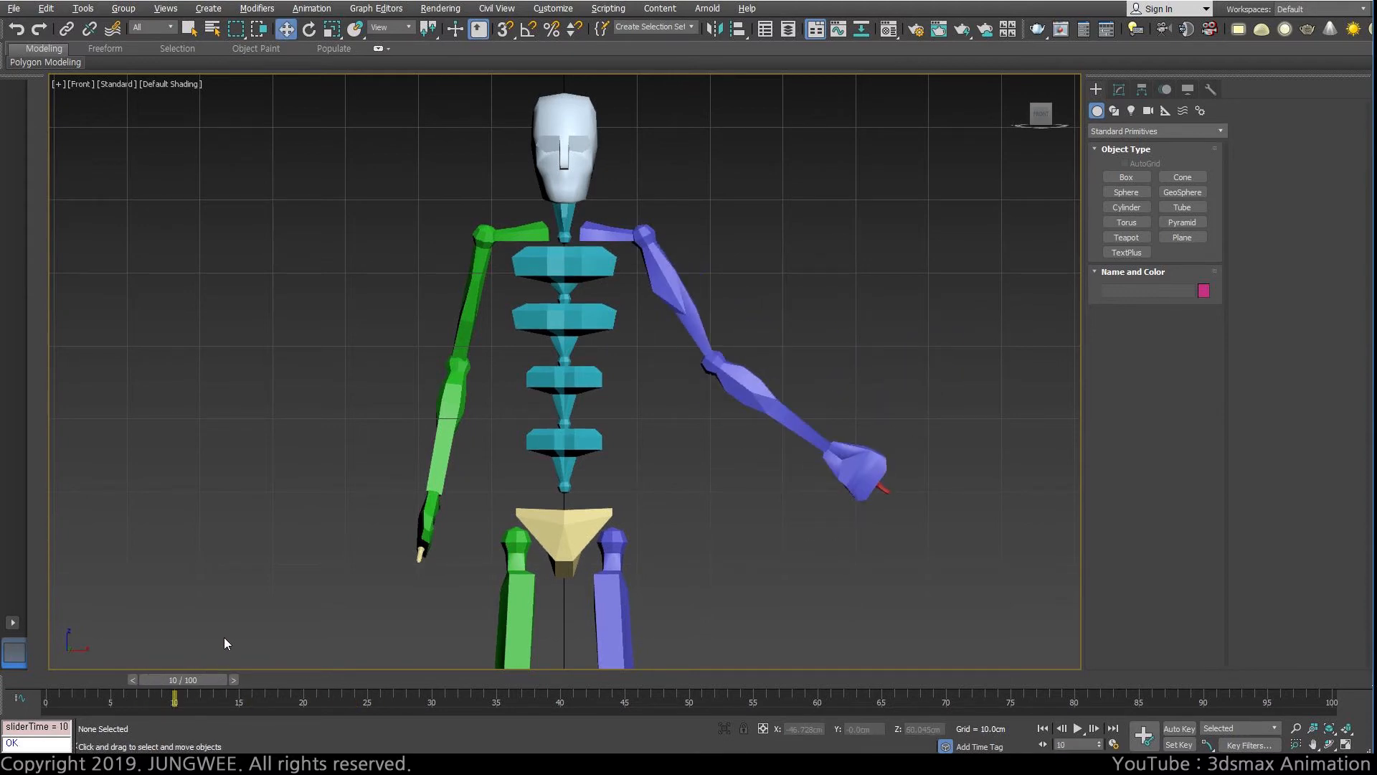
pyautogui.press('.')
pyautogui.press('.')
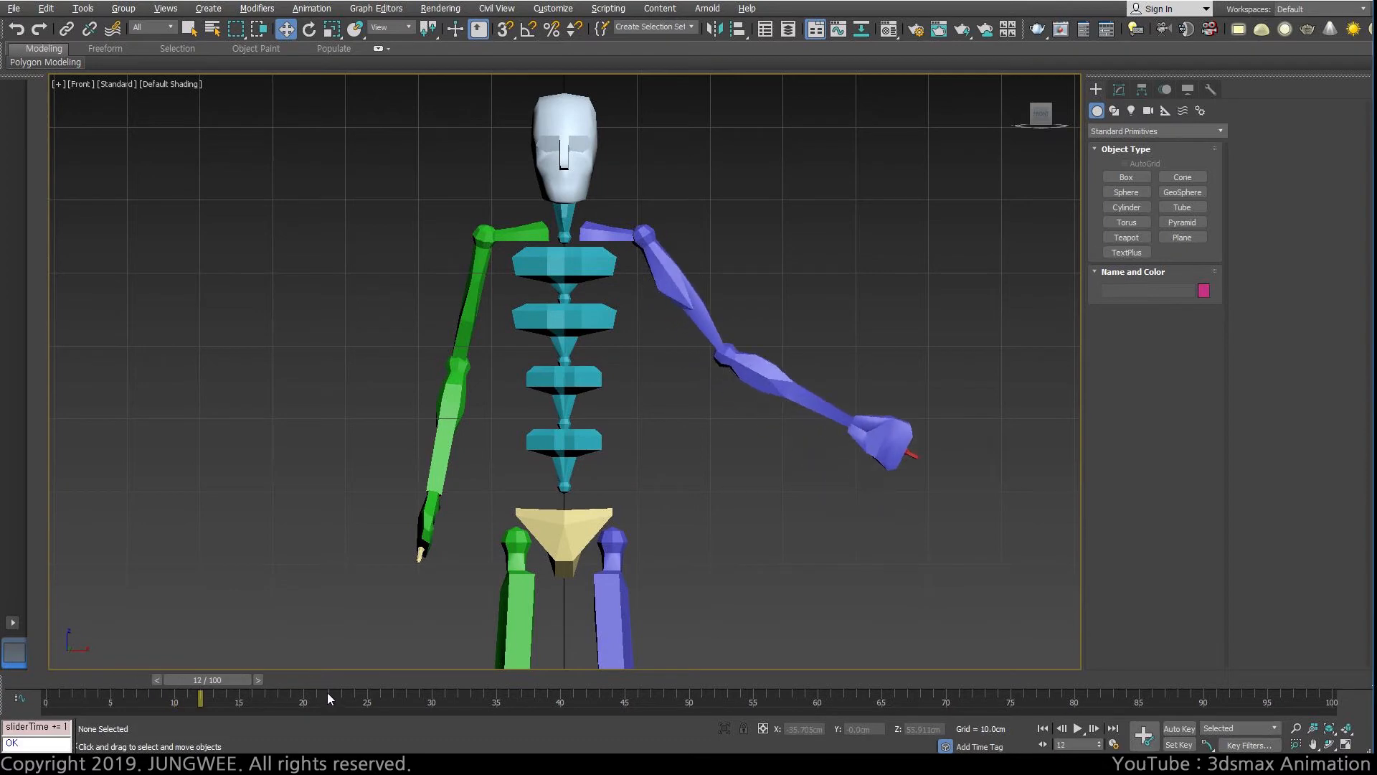
pyautogui.press('.')
pyautogui.press('.')
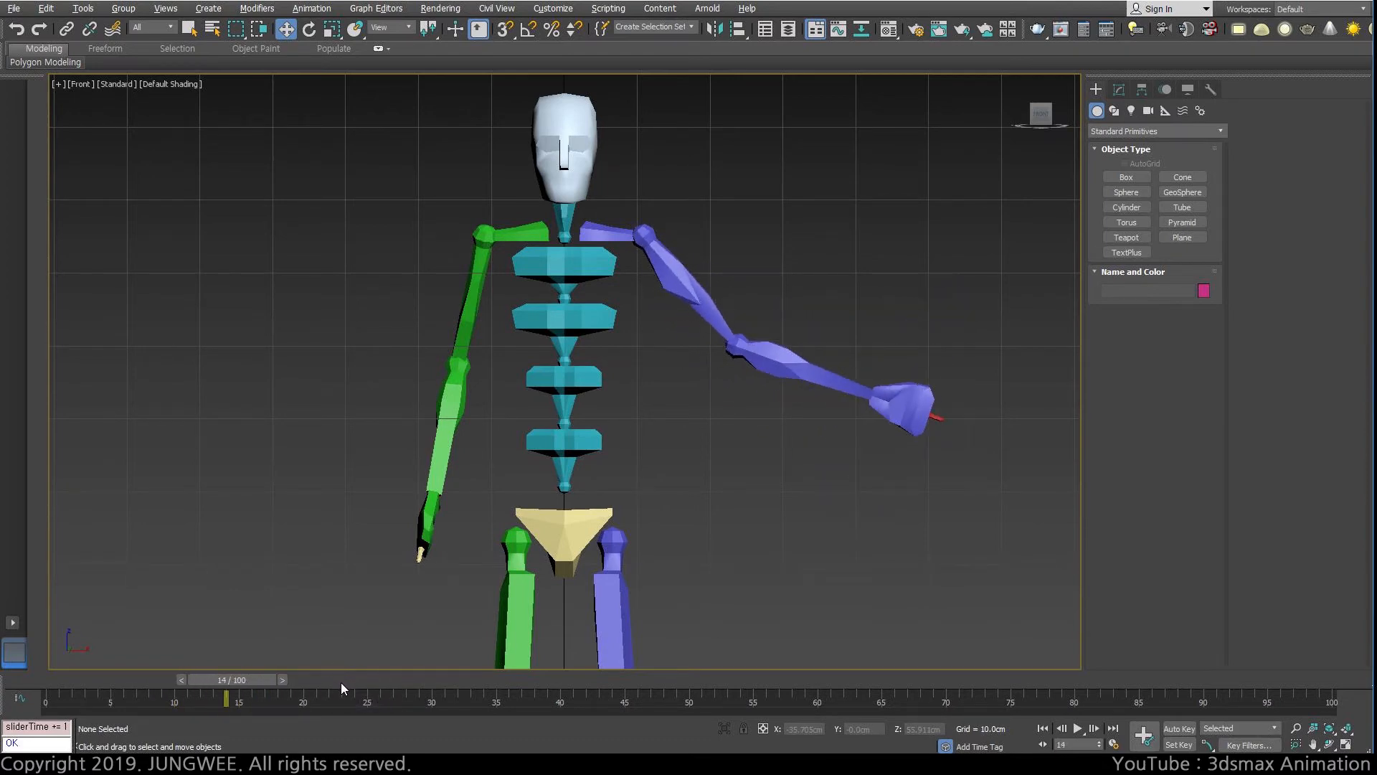
pyautogui.press(',')
pyautogui.press('.')
pyautogui.press(',')
pyautogui.press(',')
pyautogui.press(',')
pyautogui.press('.')
pyautogui.press('.')
pyautogui.press('.')
pyautogui.press('.')
pyautogui.press('.')
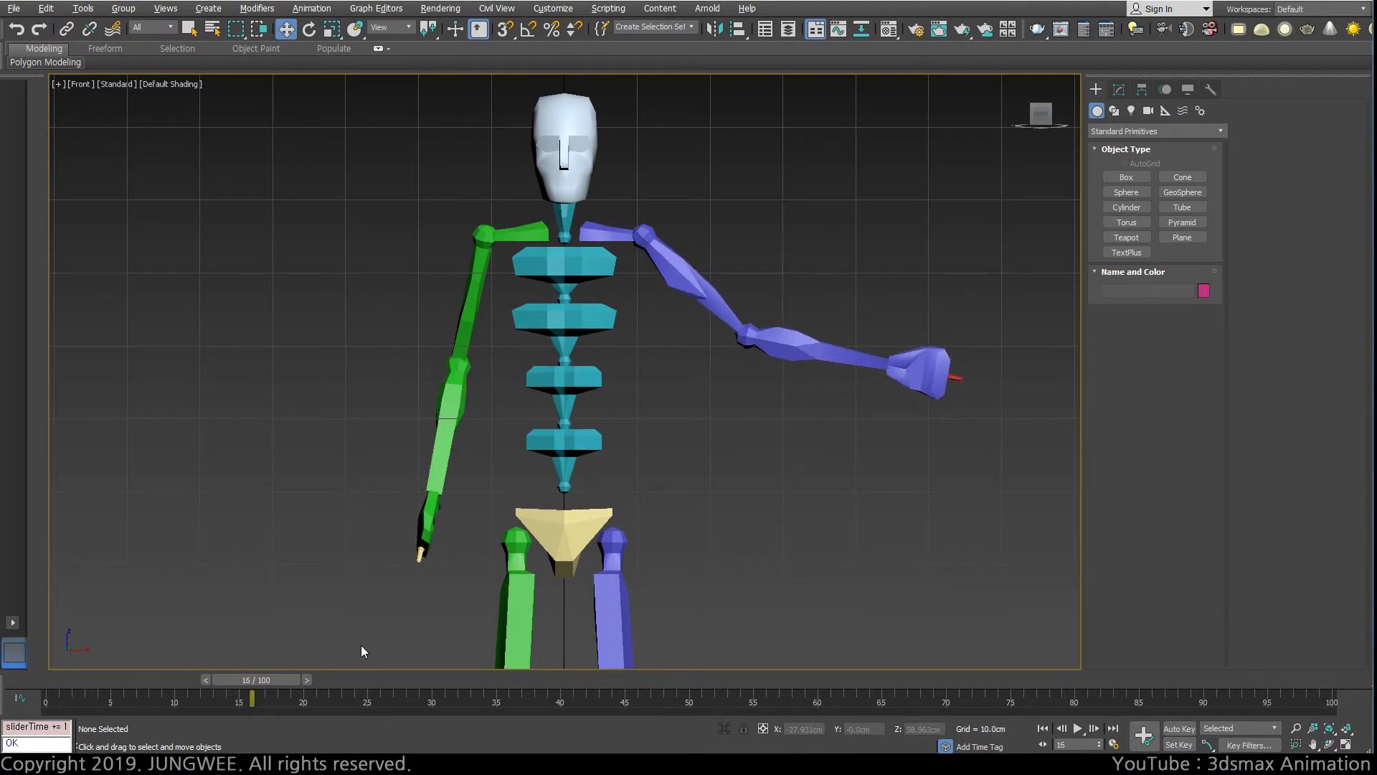
# Play and stop the arm animation repeatedly, rewinding to the start once and stepping single frames between playbacks.
pyautogui.press('/')
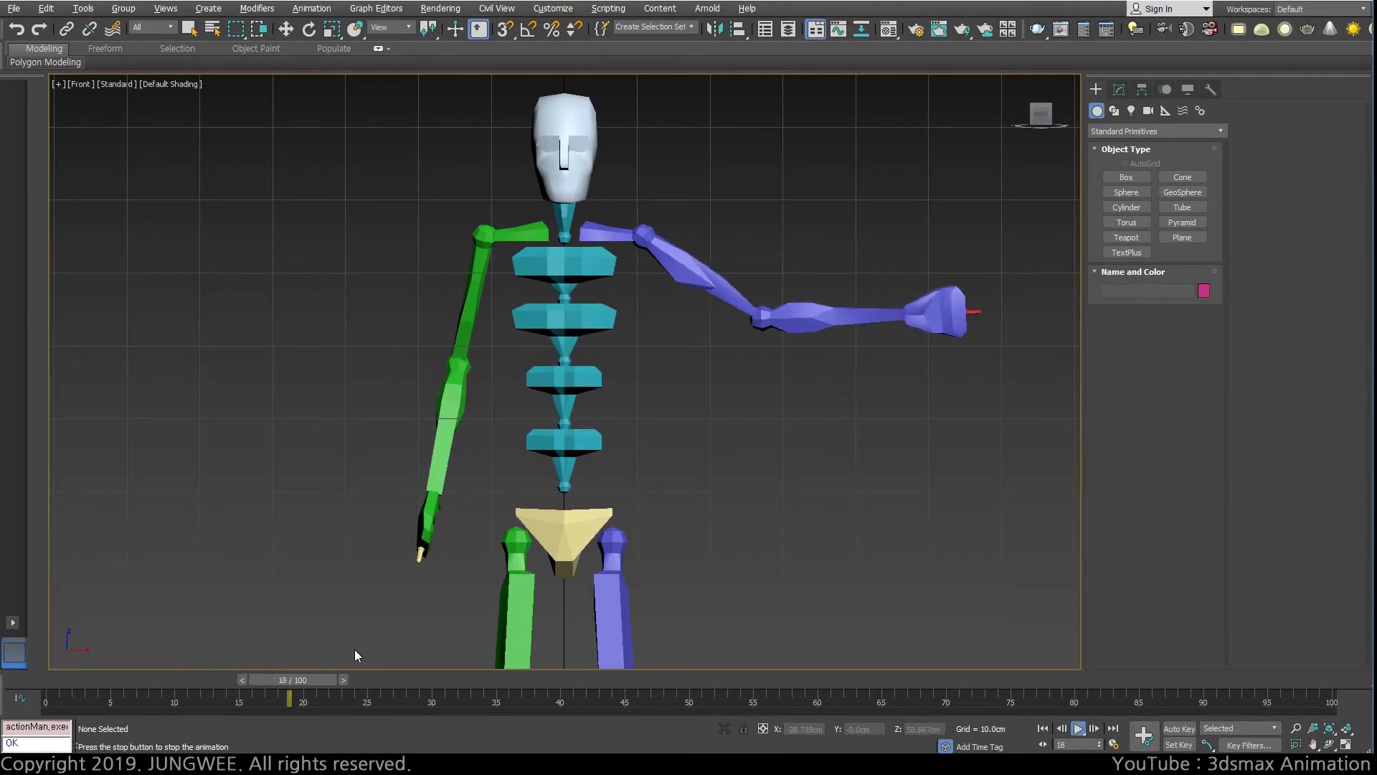
pyautogui.moveTo(798, 680); pyautogui.dragTo(43, 681)
pyautogui.press('/')
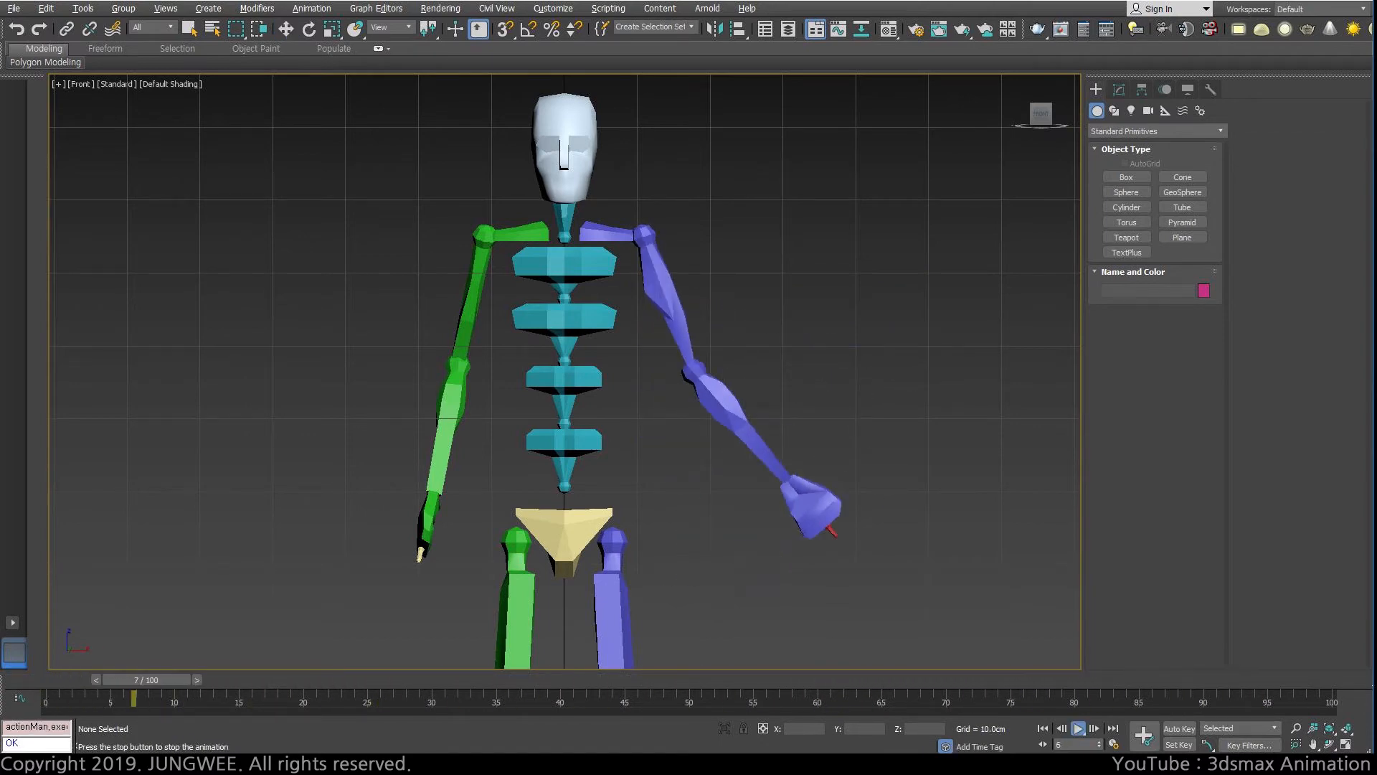
pyautogui.press(',')
pyautogui.press(',')
pyautogui.press('.')
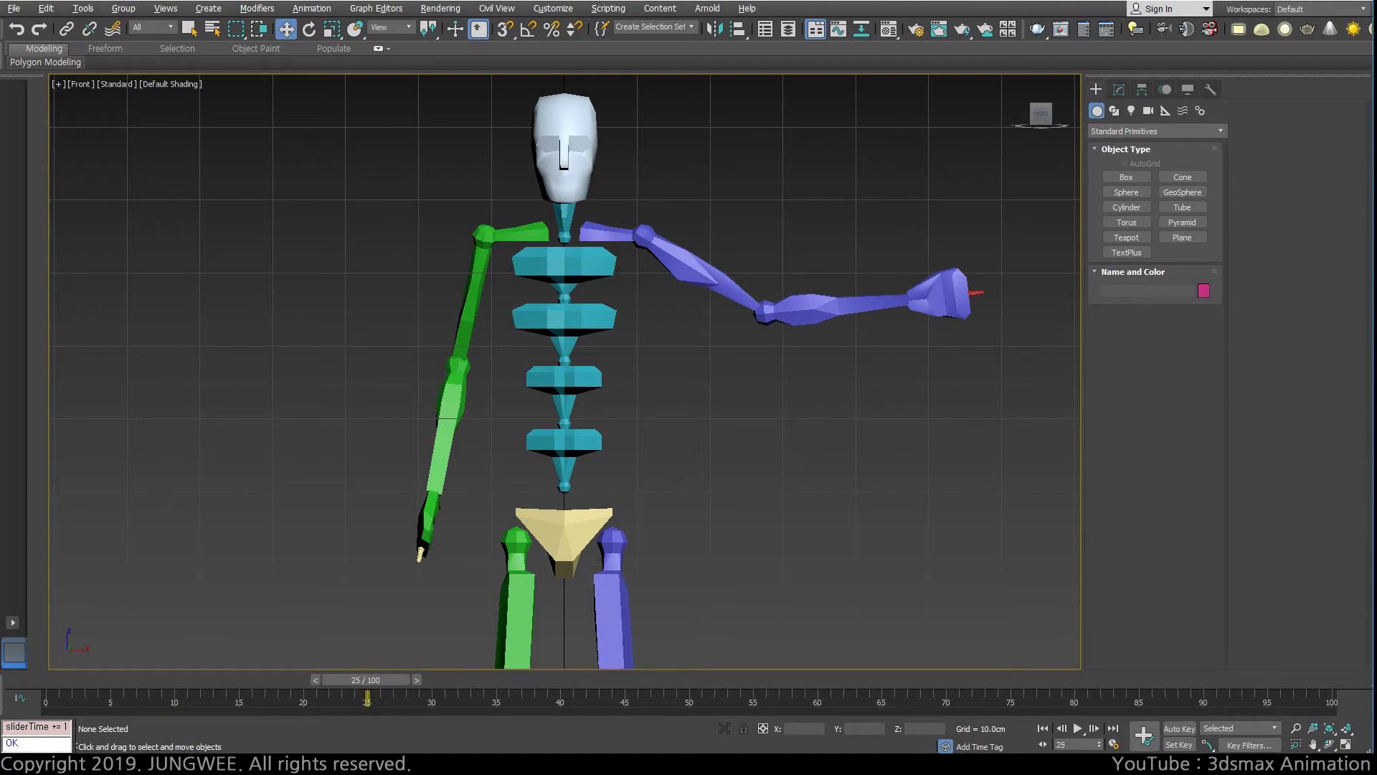
pyautogui.press('/')
pyautogui.press('/')
pyautogui.press(',')
pyautogui.press('/')
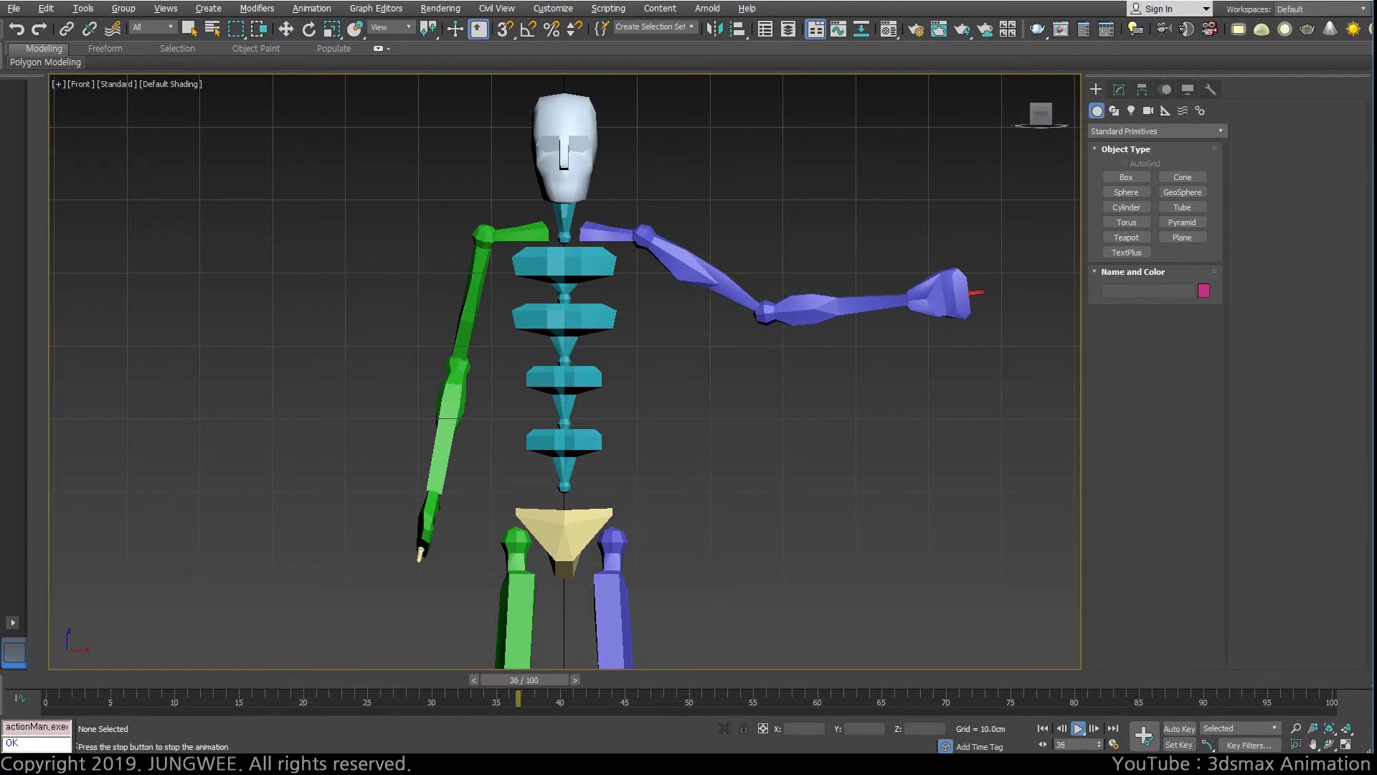
pyautogui.press('/')
pyautogui.press(',')
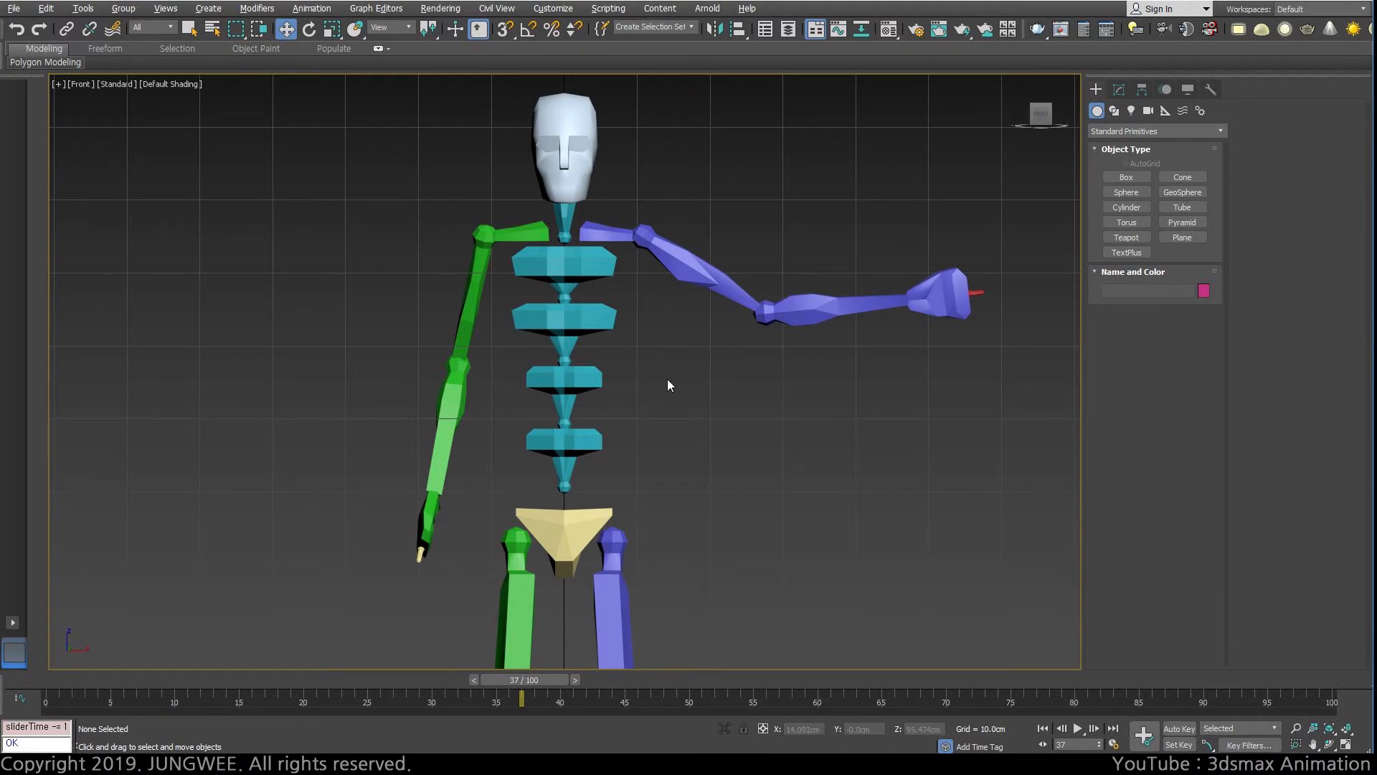
# Examine the biped's upper body up close and the whole figure from the side, ending with a full-figure Front view.
pyautogui.moveTo(718, 370); pyautogui.dragTo(635, 401, button='middle')
pyautogui.scroll(3, 578, 389)
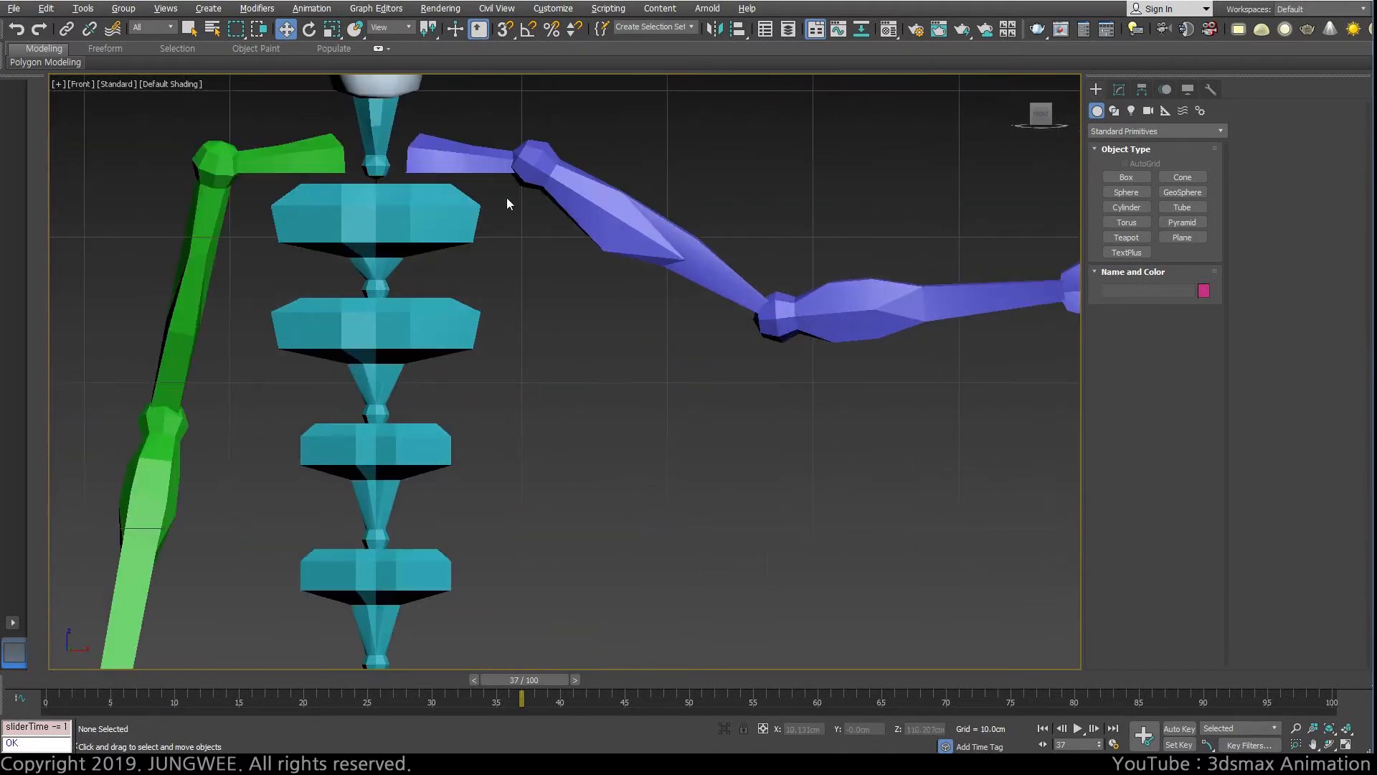
pyautogui.moveTo(524, 186); pyautogui.dragTo(686, 430, button='middle')
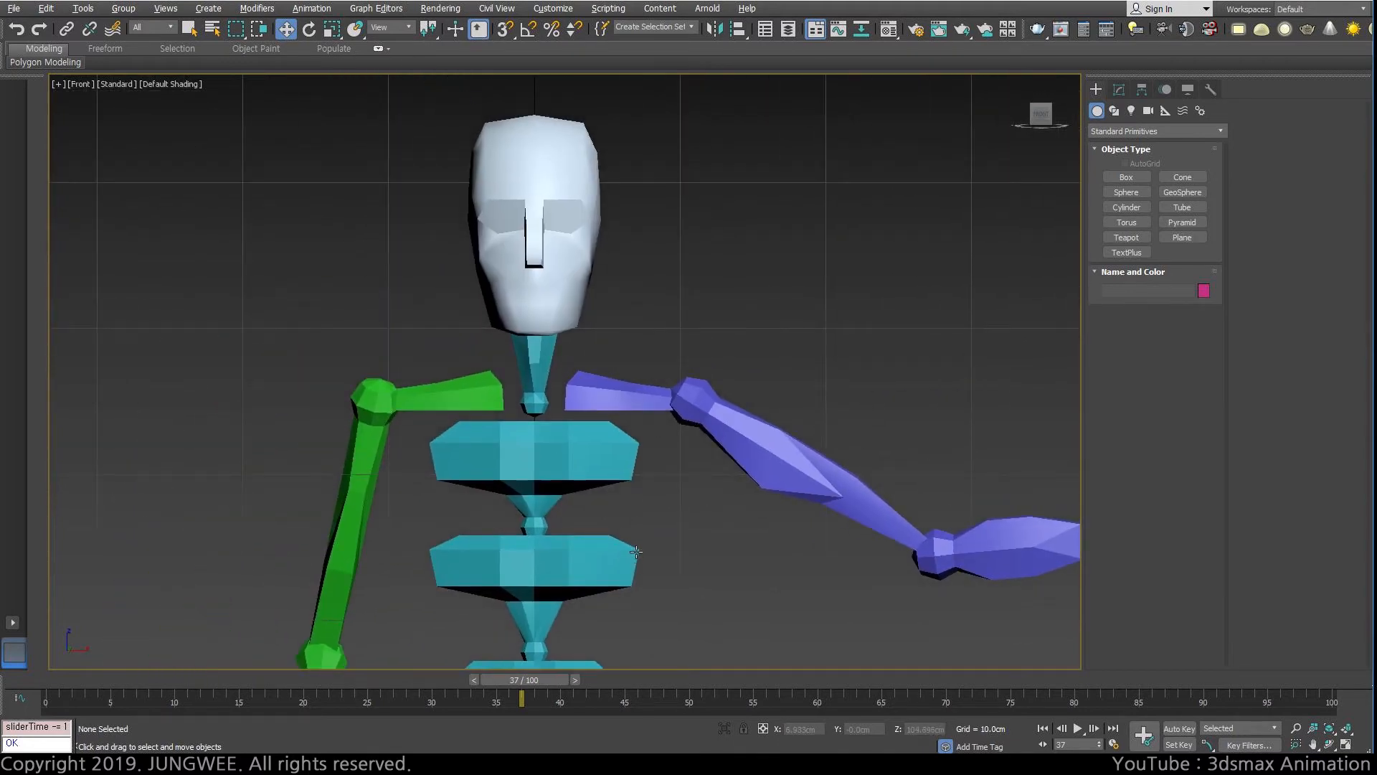
pyautogui.press('z')
pyautogui.keyDown('alt'); pyautogui.moveTo(776, 317); pyautogui.dragTo(545, 230, button='middle'); pyautogui.keyUp('alt')
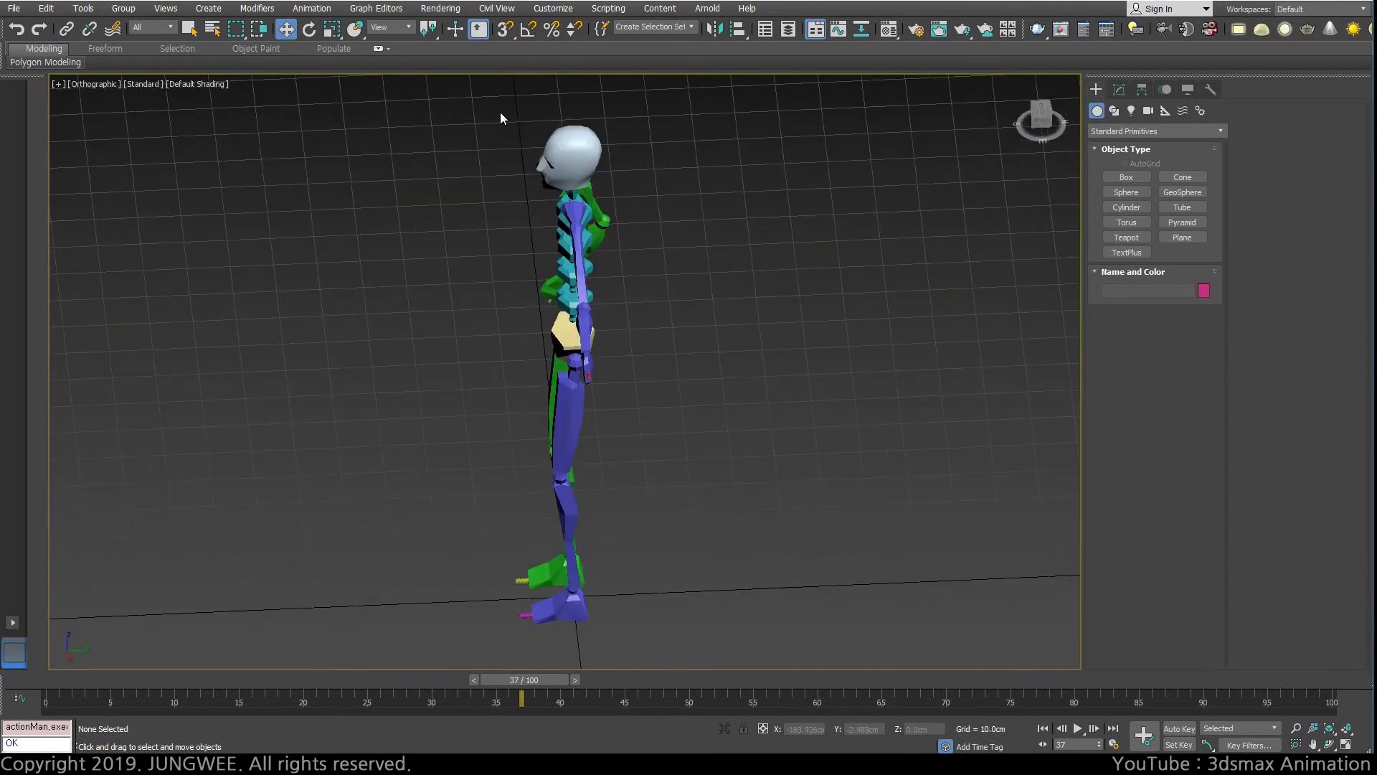
pyautogui.press('f')
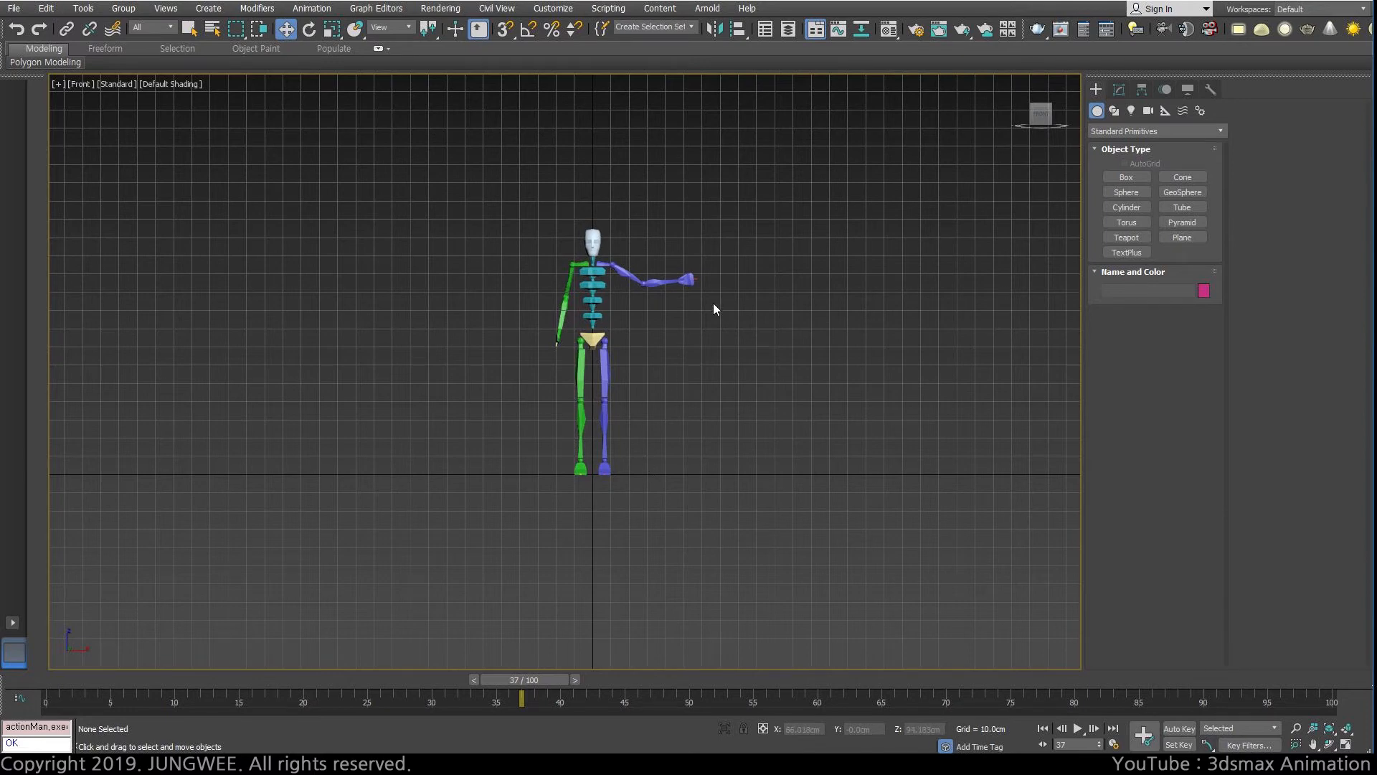
pyautogui.scroll(3, 573, 316)
pyautogui.moveTo(571, 318); pyautogui.dragTo(591, 383, button='middle')
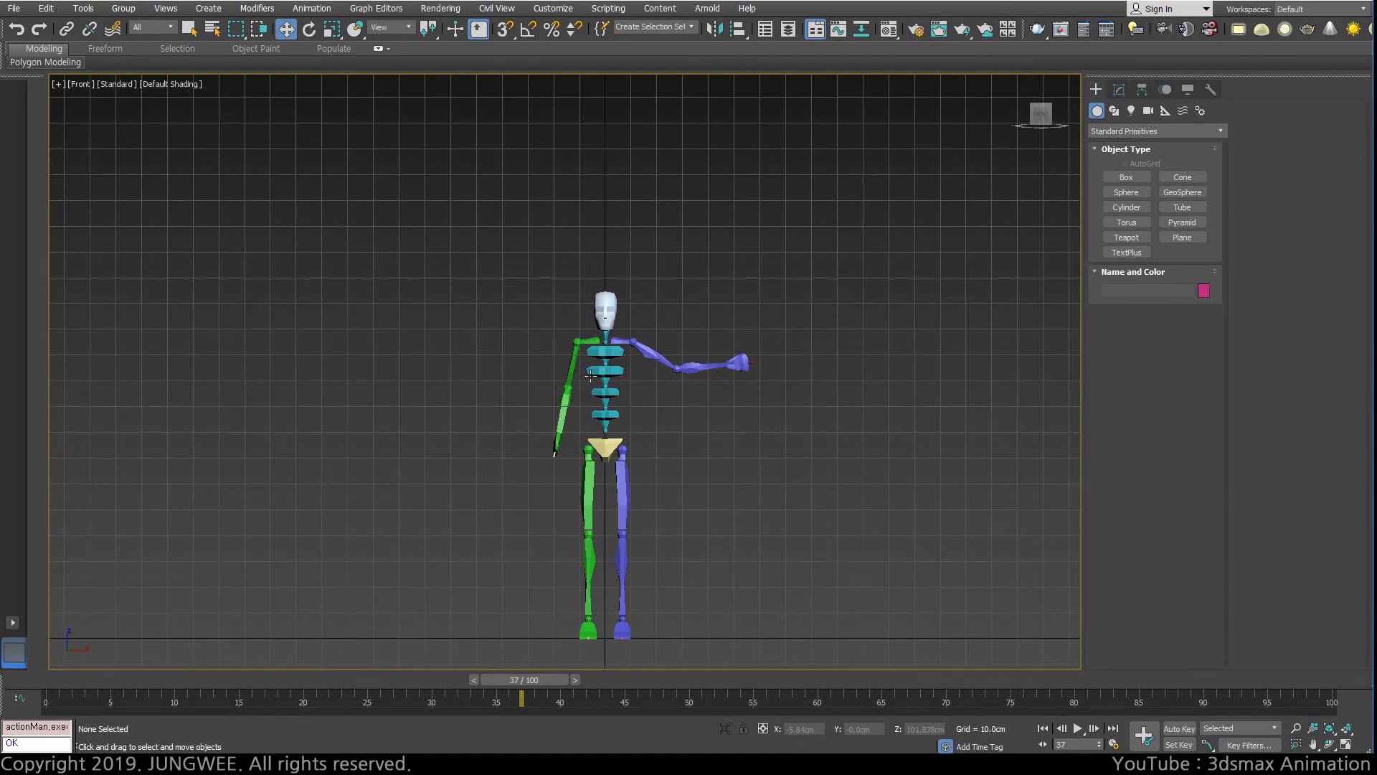
pyautogui.press('x')
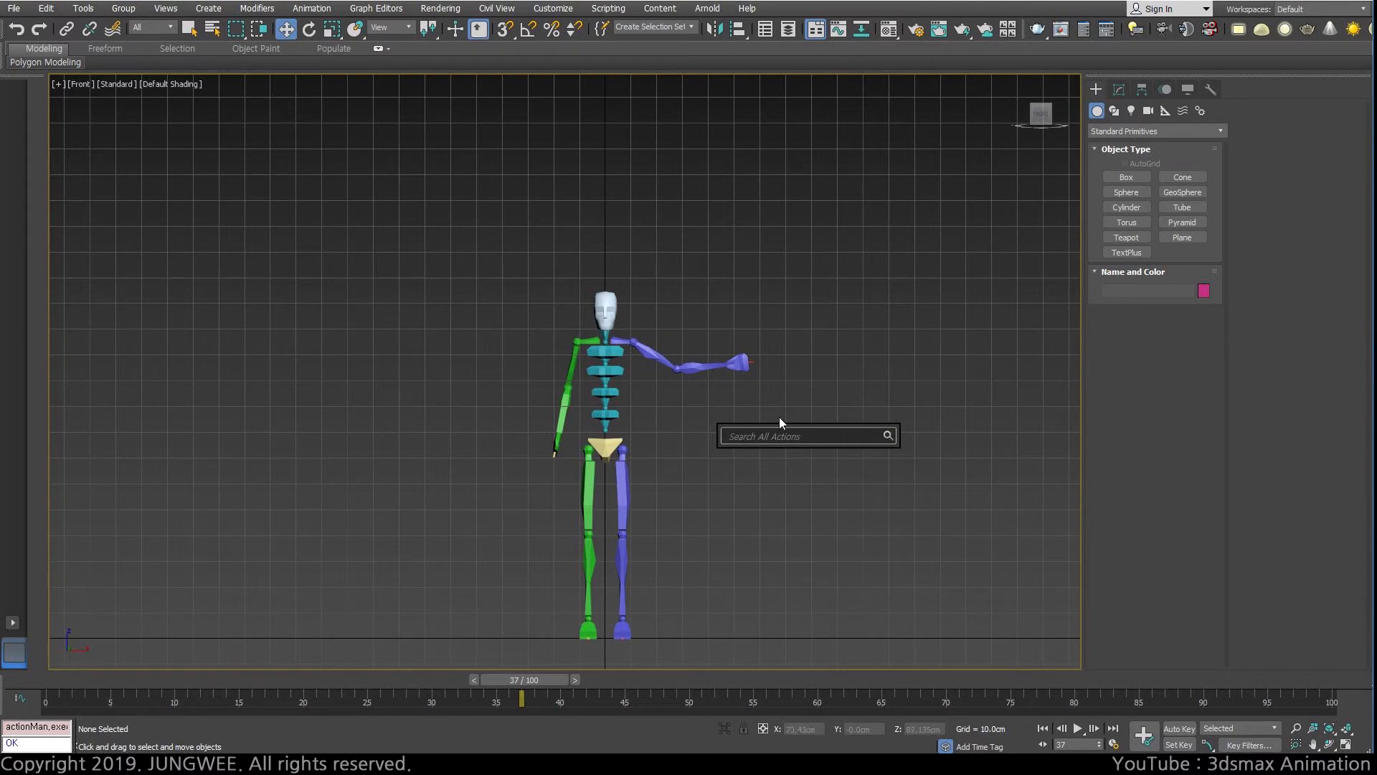
pyautogui.press('Escape')
pyautogui.press('x')
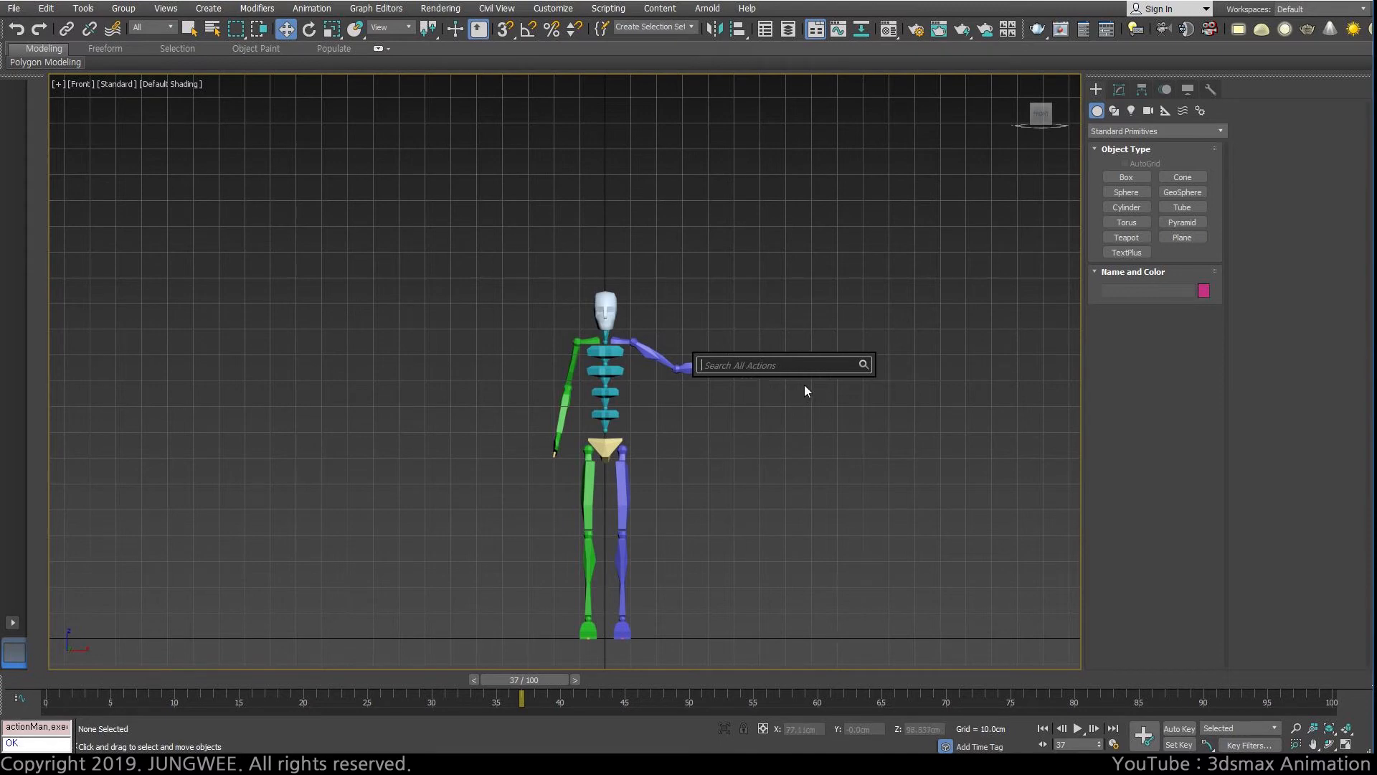
pyautogui.press('Escape')
pyautogui.press('Escape')
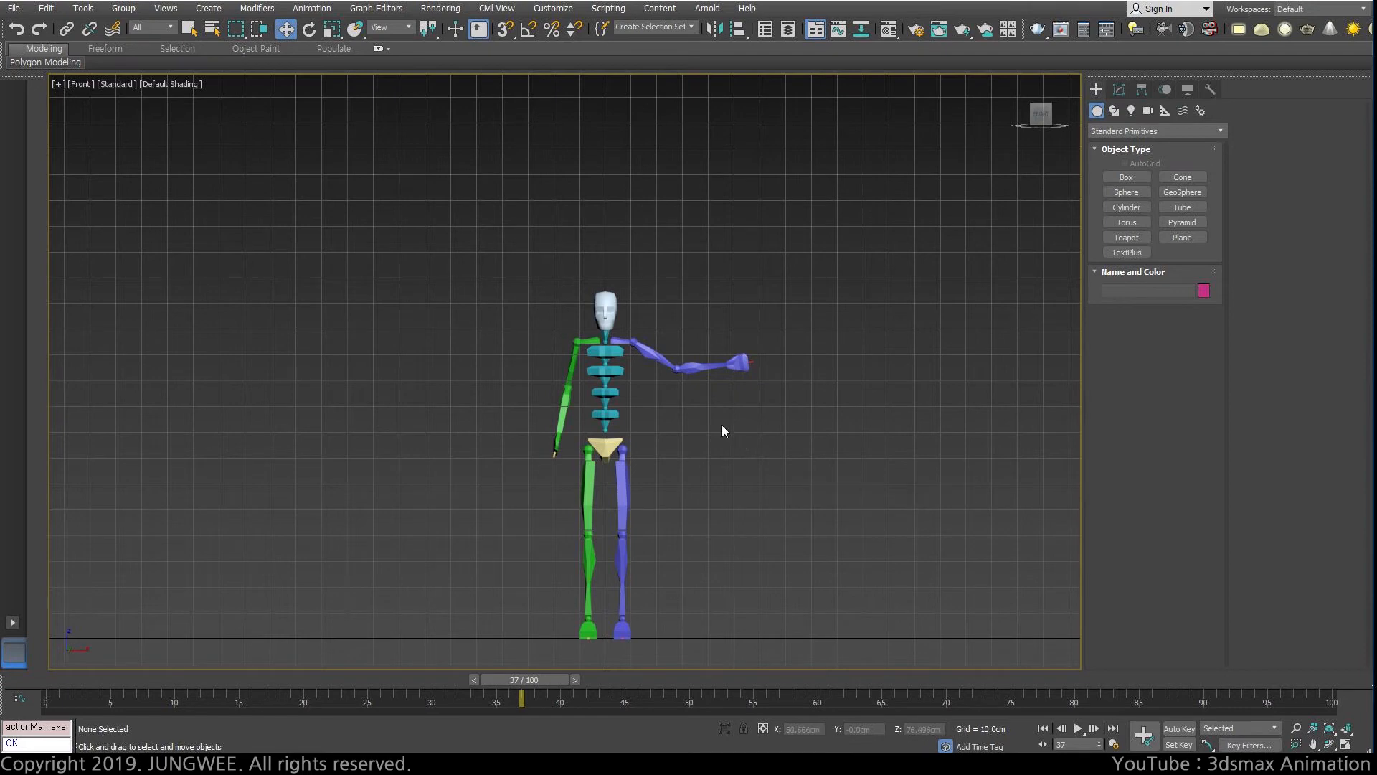
pyautogui.press('x')
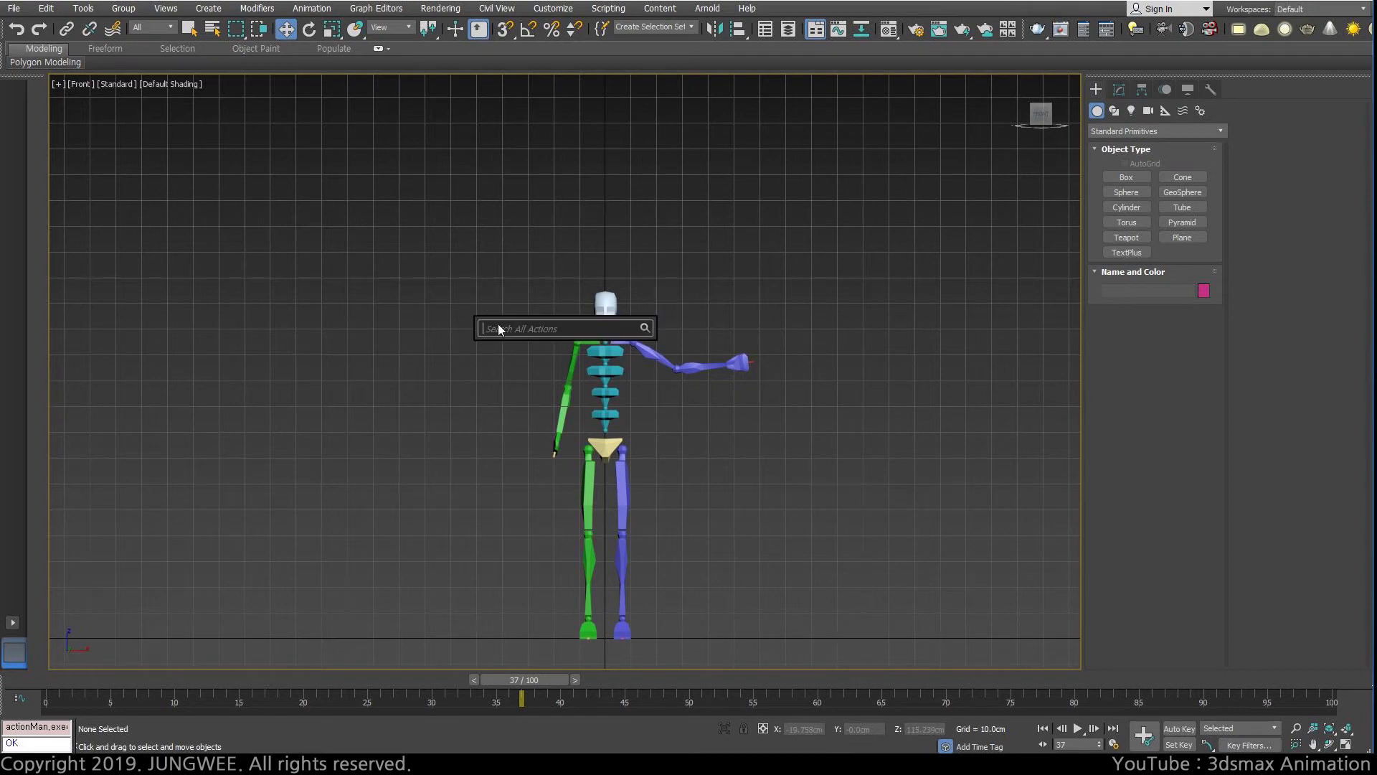
pyautogui.press('Escape')
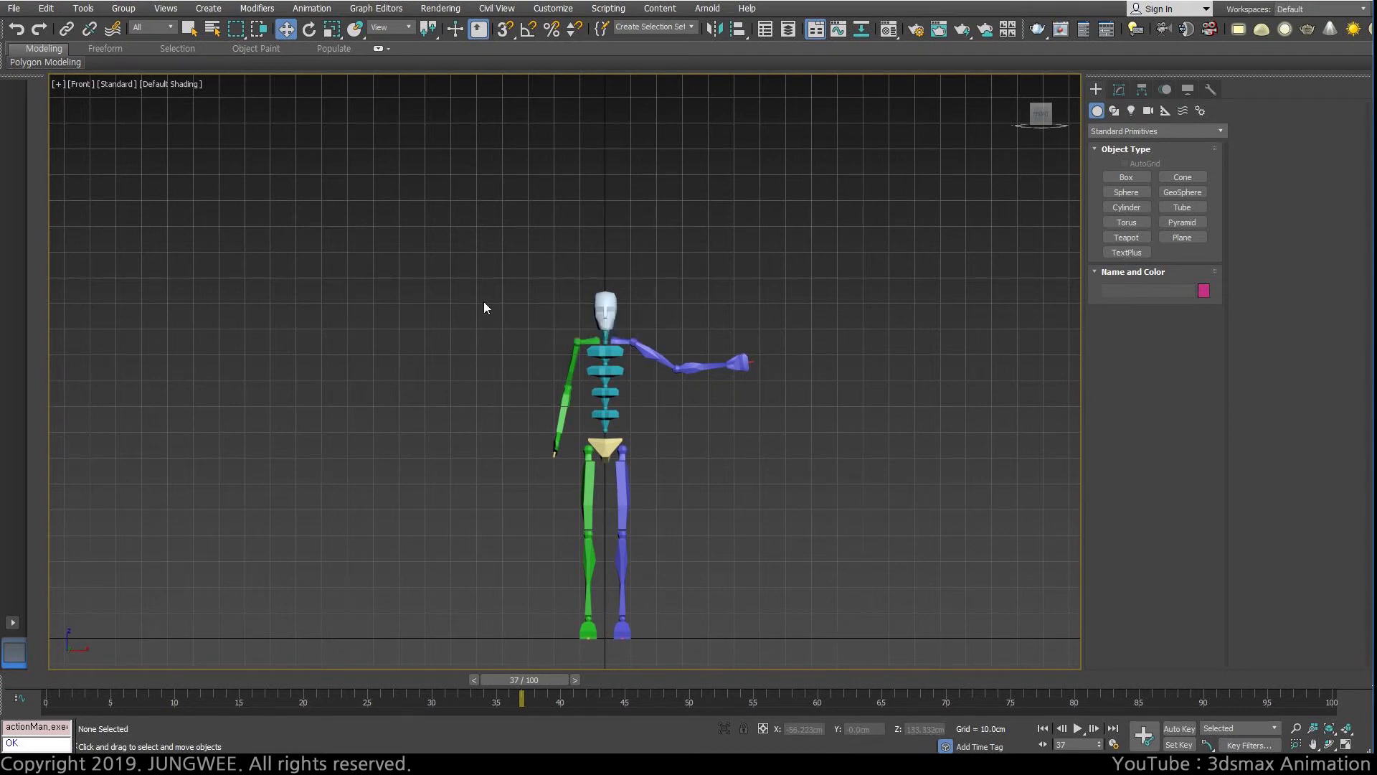
# Try twice to switch the viewport to the Camera view.
pyautogui.press('c')
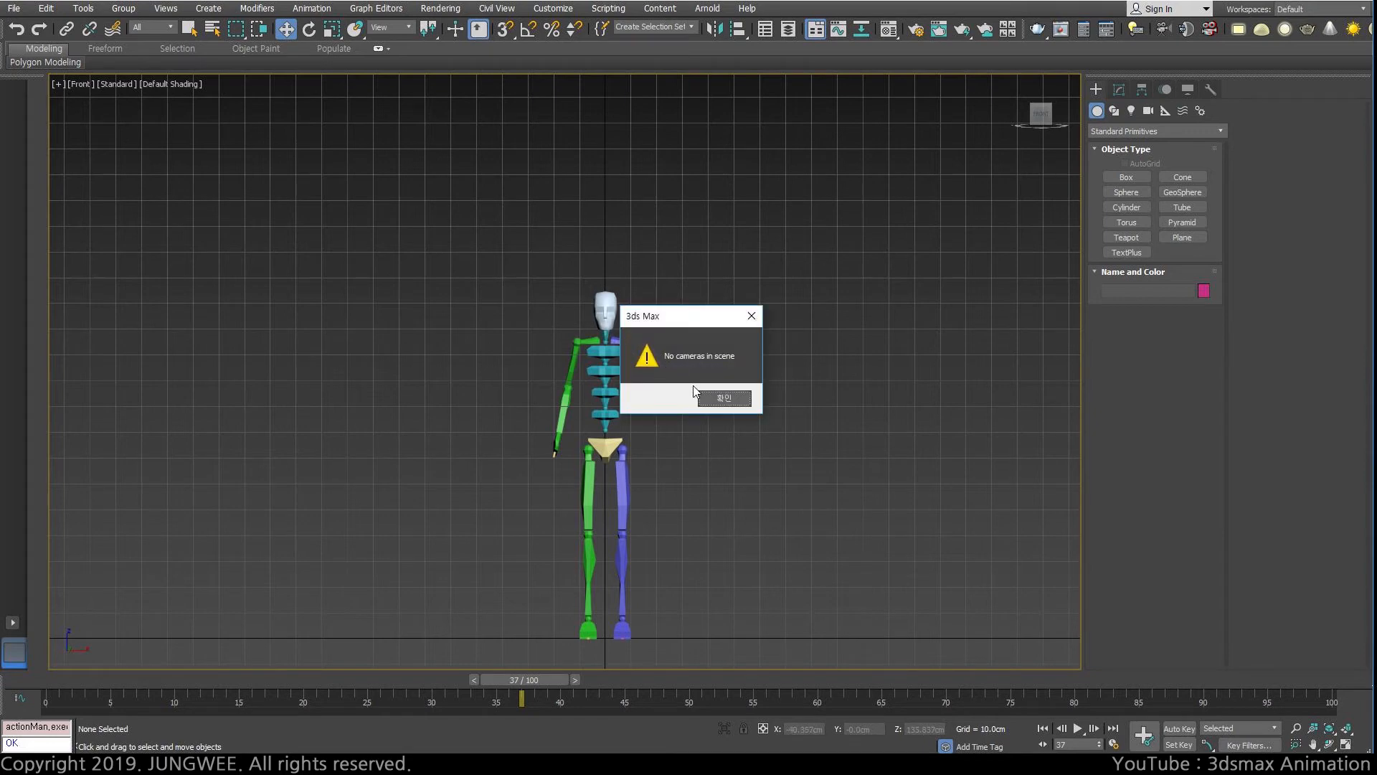
pyautogui.click(724, 399)
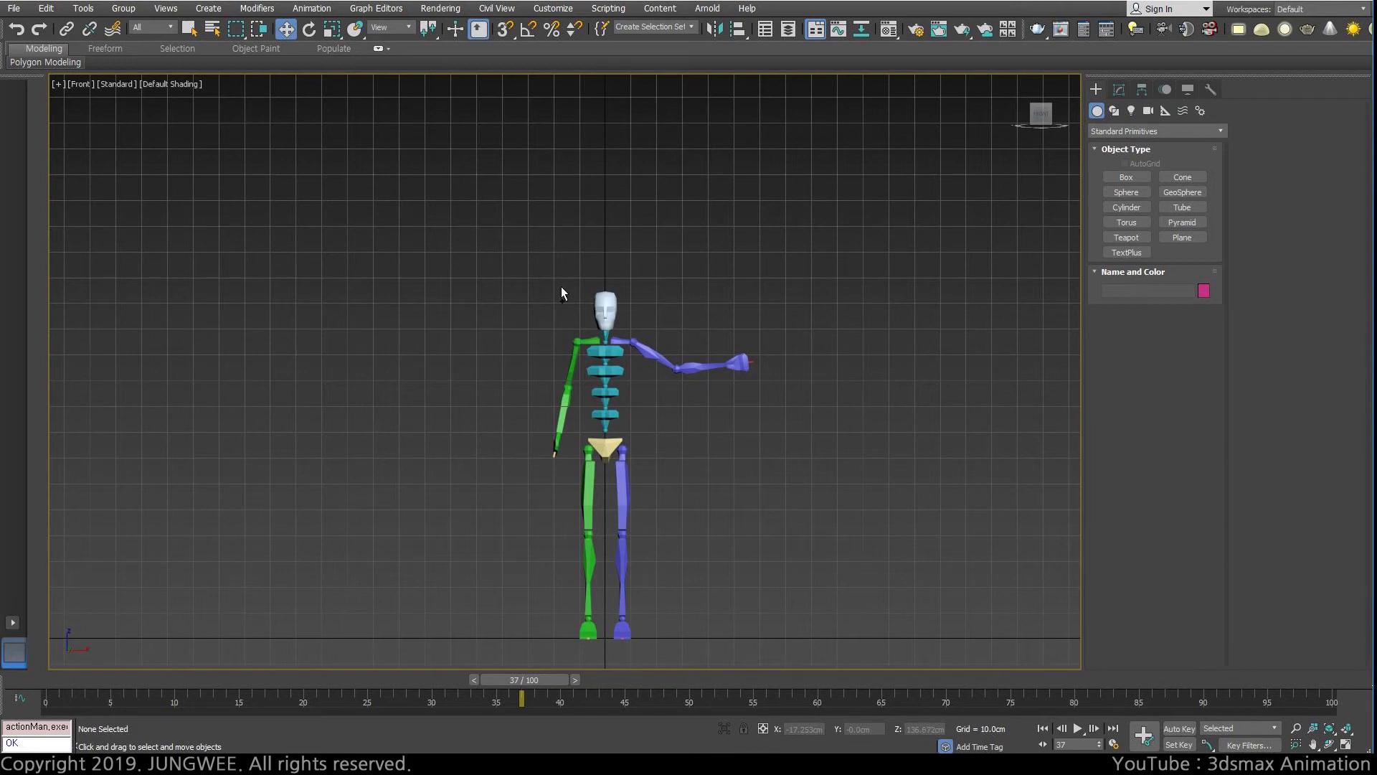
pyautogui.press('c')
pyautogui.click(750, 314)
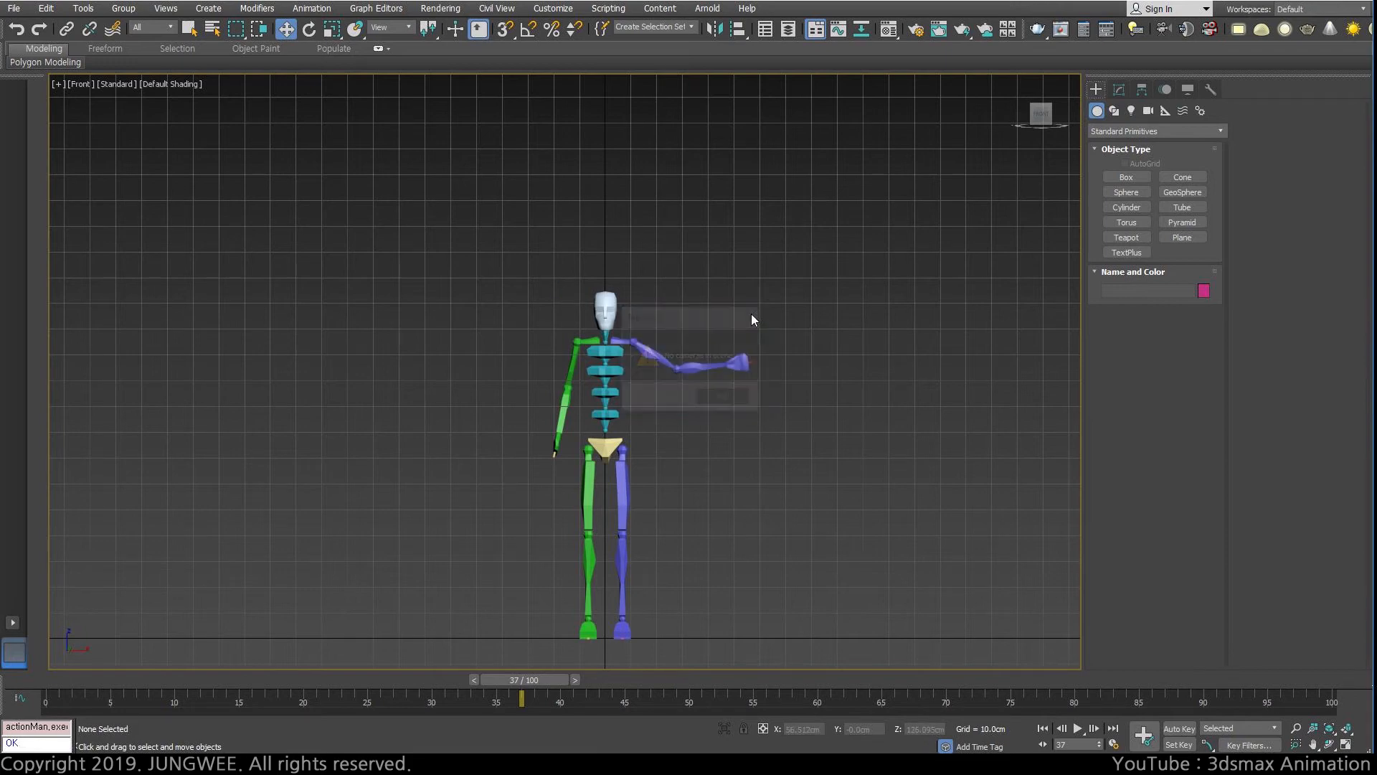
# Switch the viewport to the Bottom view and back to Front, and look through the list of available viewport views.
pyautogui.press('b')
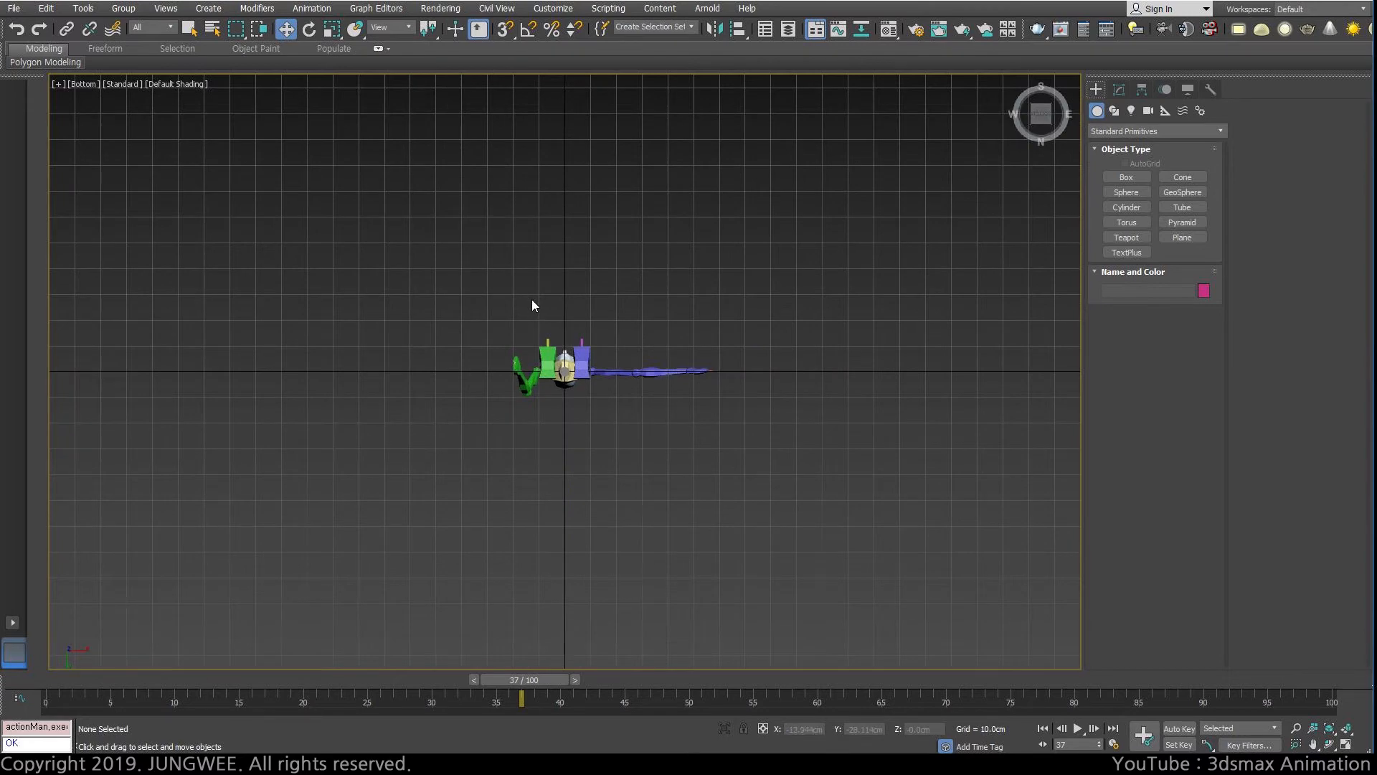
pyautogui.press('v')
pyautogui.press('f')
pyautogui.press('v')
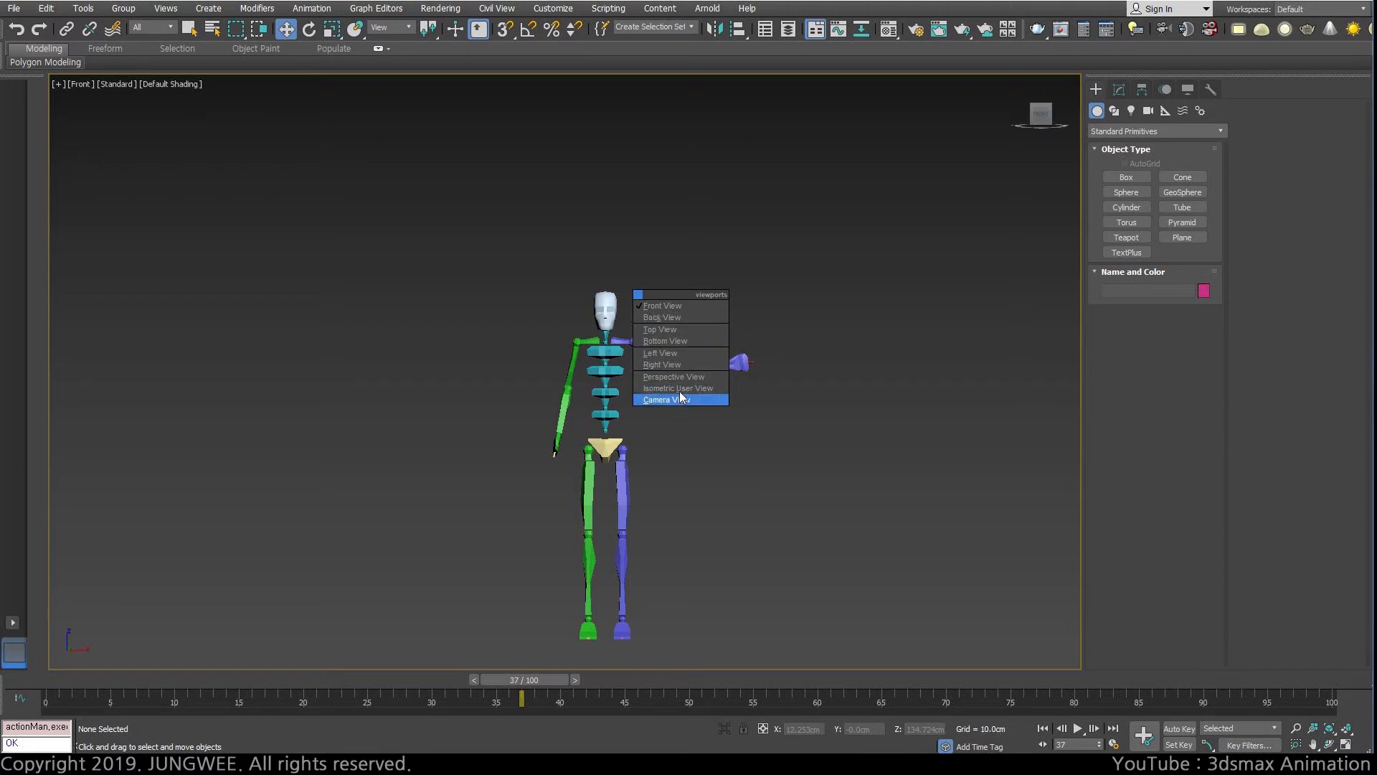
pyautogui.click(719, 284)
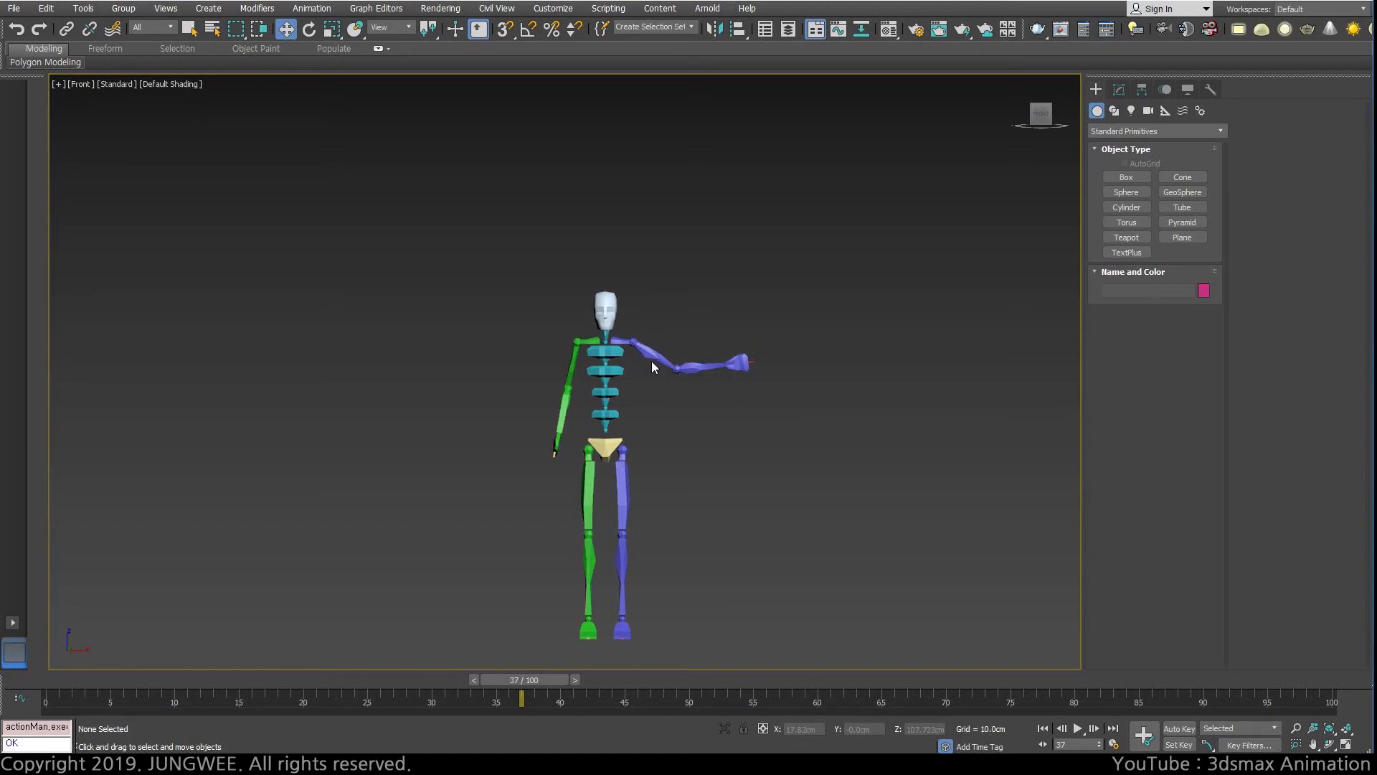
pyautogui.moveTo(653, 352); pyautogui.dragTo(710, 244, button='middle')
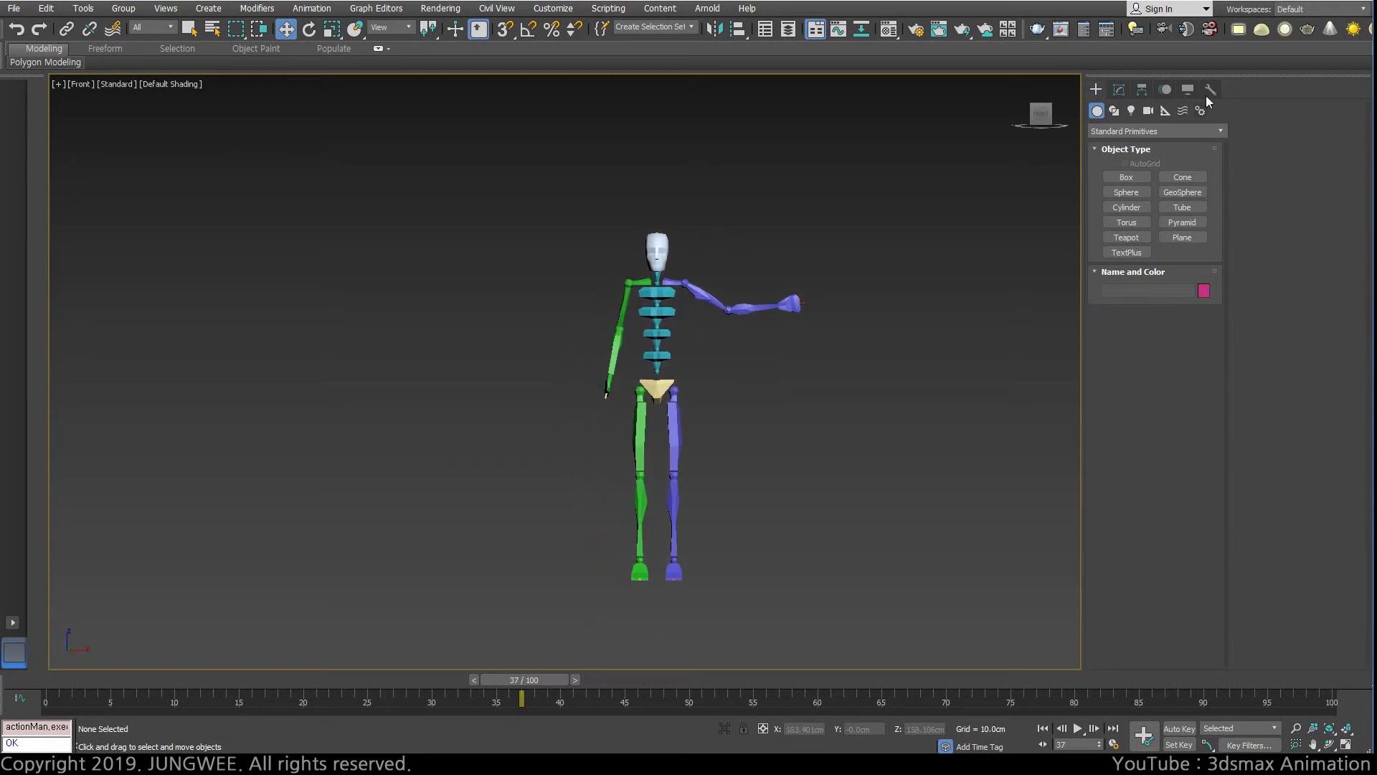
# Select the biped's head and show its Motion parameters.
pyautogui.click(1164, 93)
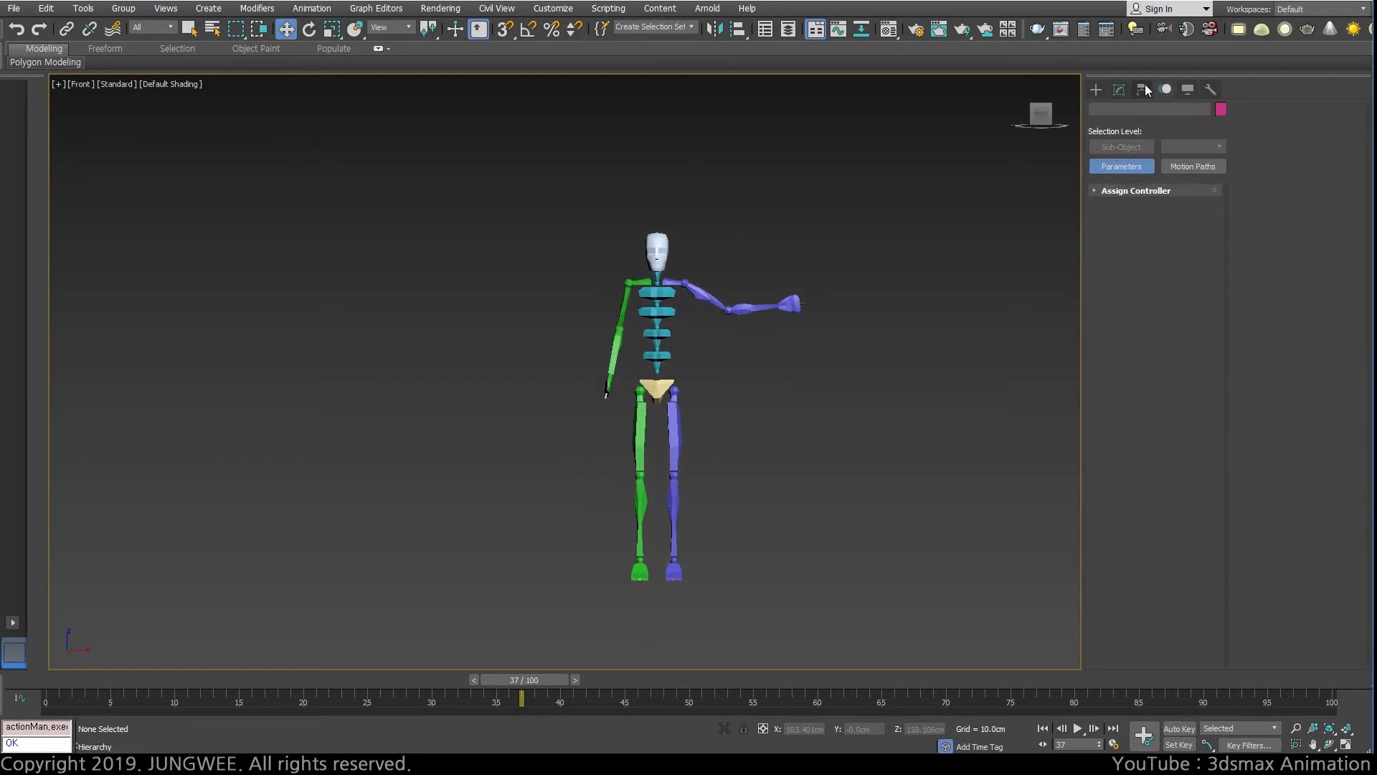
pyautogui.click(1144, 87)
pyautogui.click(659, 254)
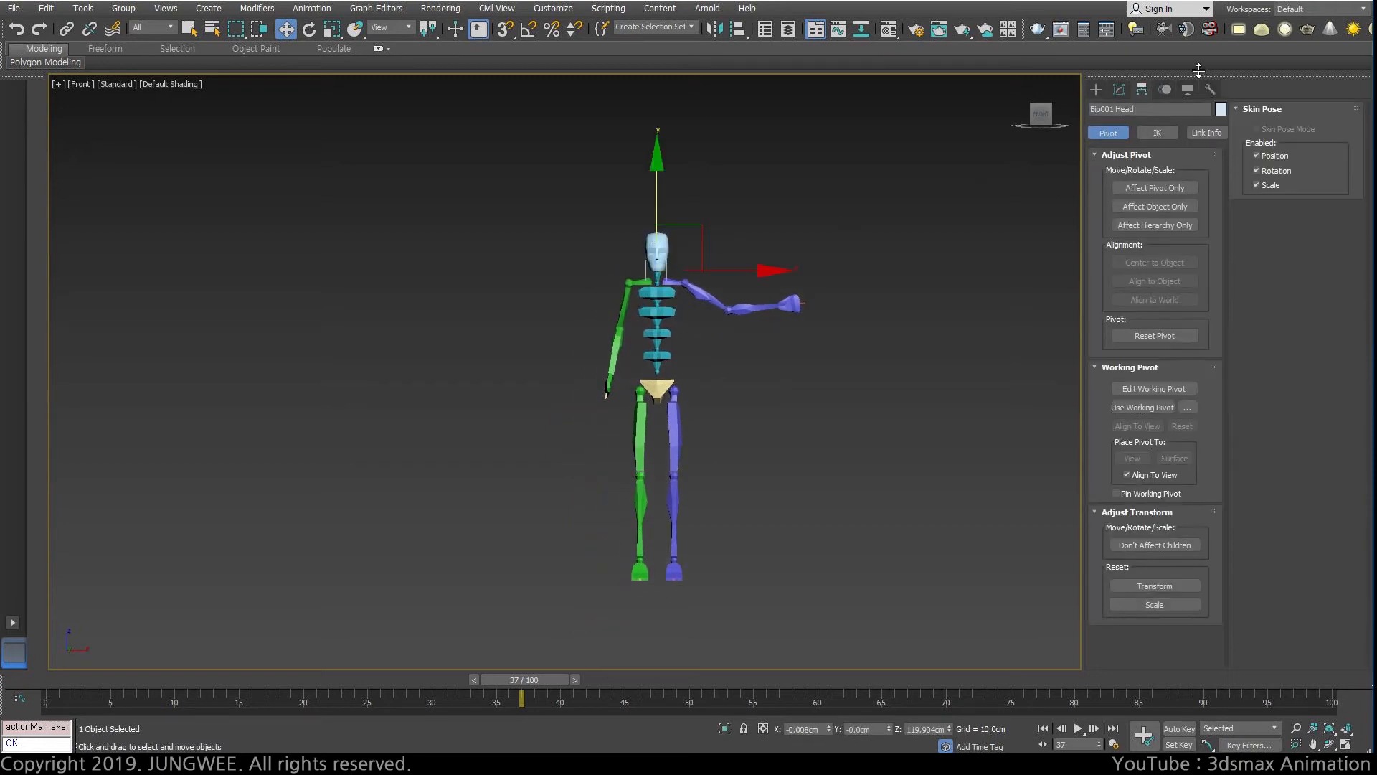
pyautogui.click(1164, 88)
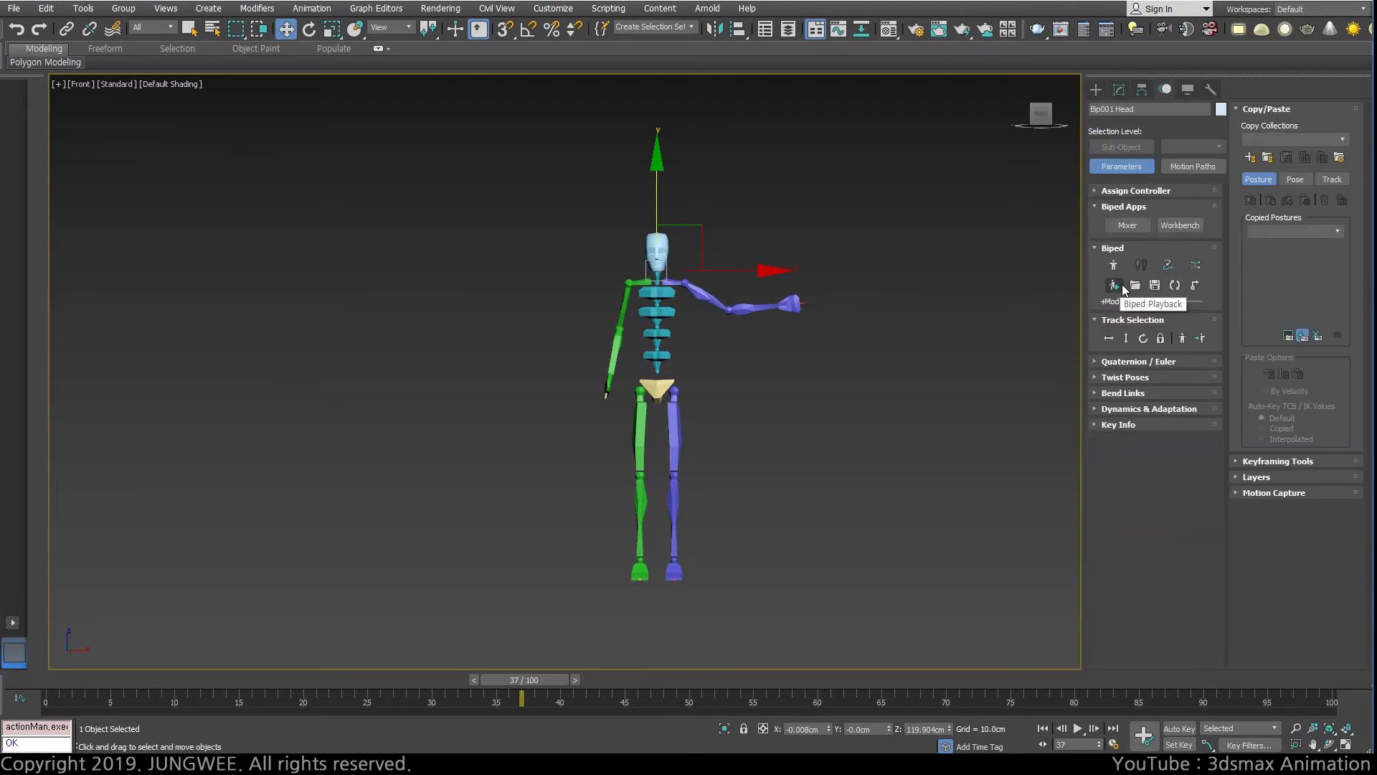
# Open the Customize User Interface keyboard settings and set the action category to All Commands.
pyautogui.click(556, 11)
pyautogui.click(566, 34)
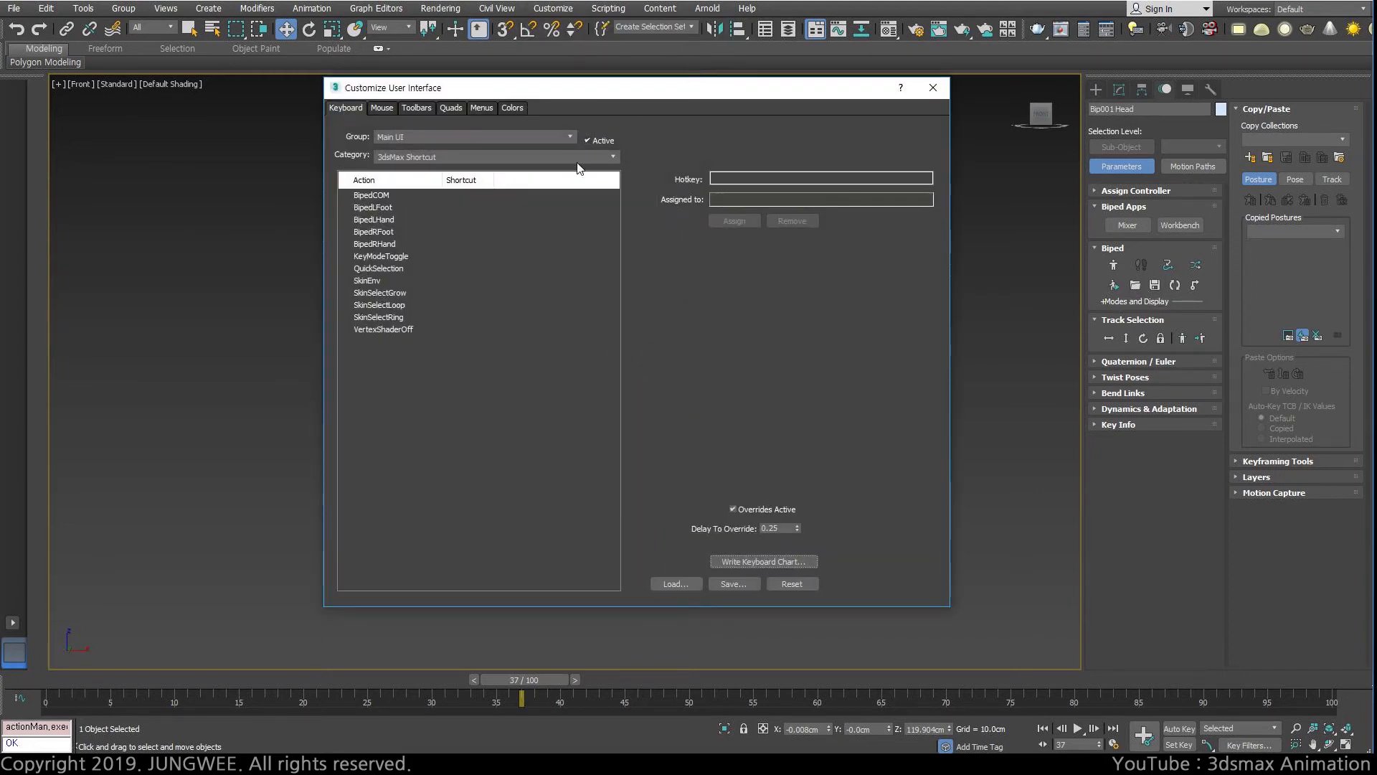
pyautogui.click(475, 158)
pyautogui.click(465, 179)
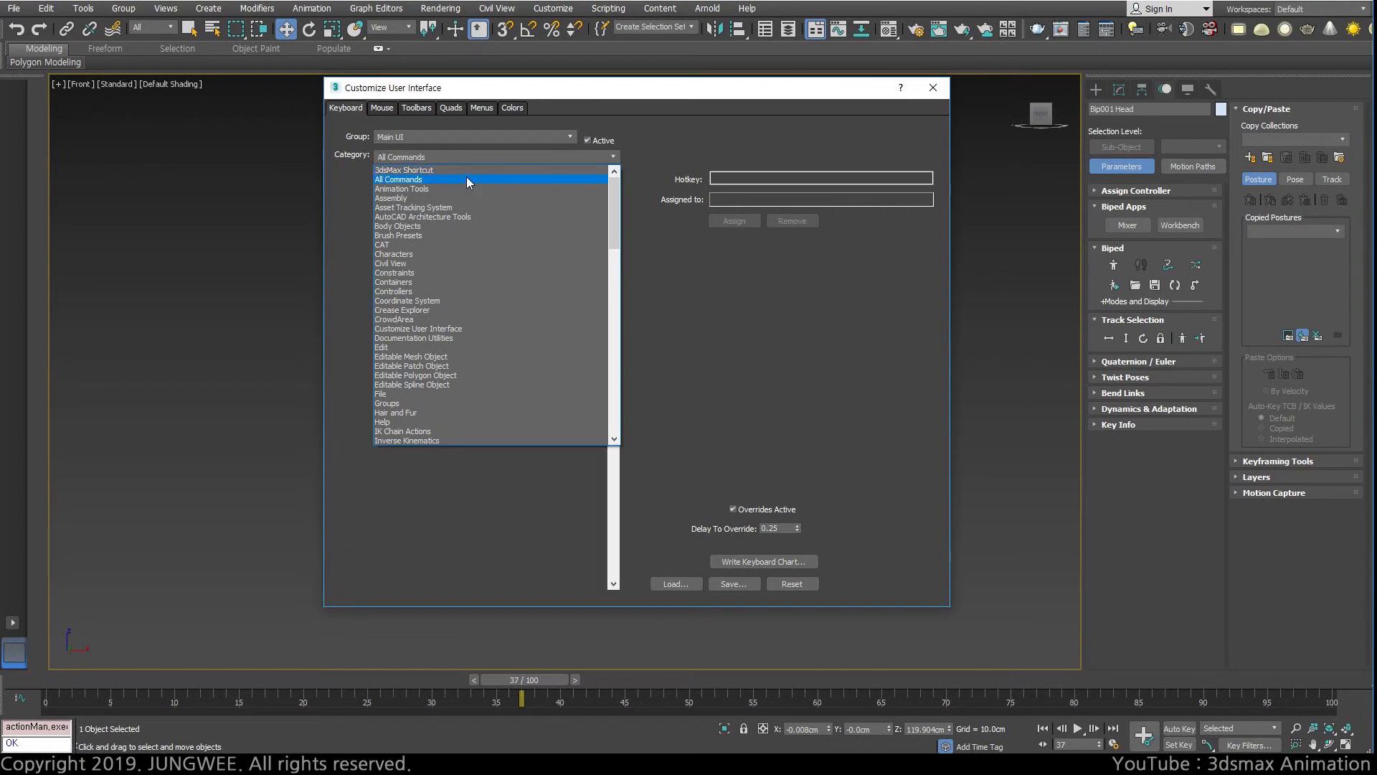
pyautogui.click(471, 175)
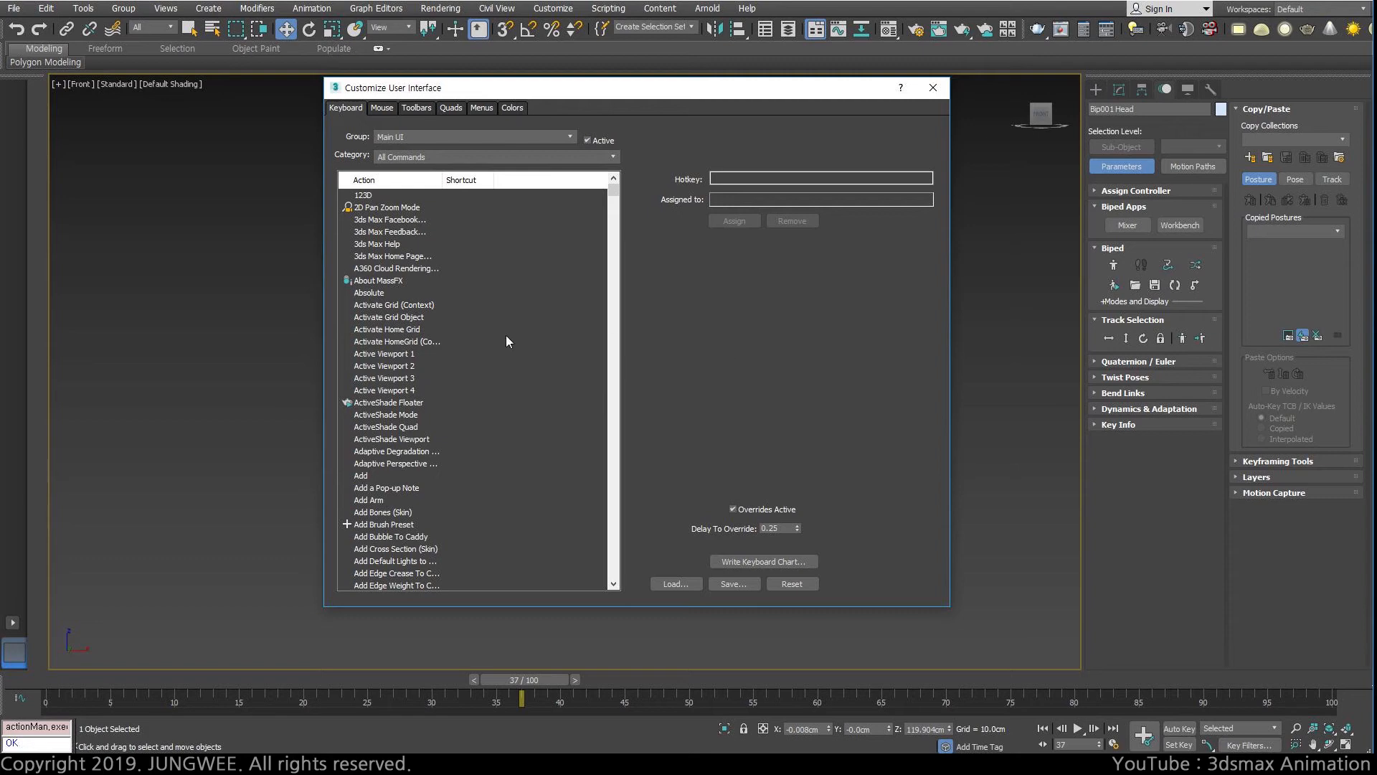
# Find the Backup Time One Unit action and assign the hotkey X to it.
pyautogui.click(448, 343)
pyautogui.press('b')
pyautogui.press('b')
pyautogui.press('b')
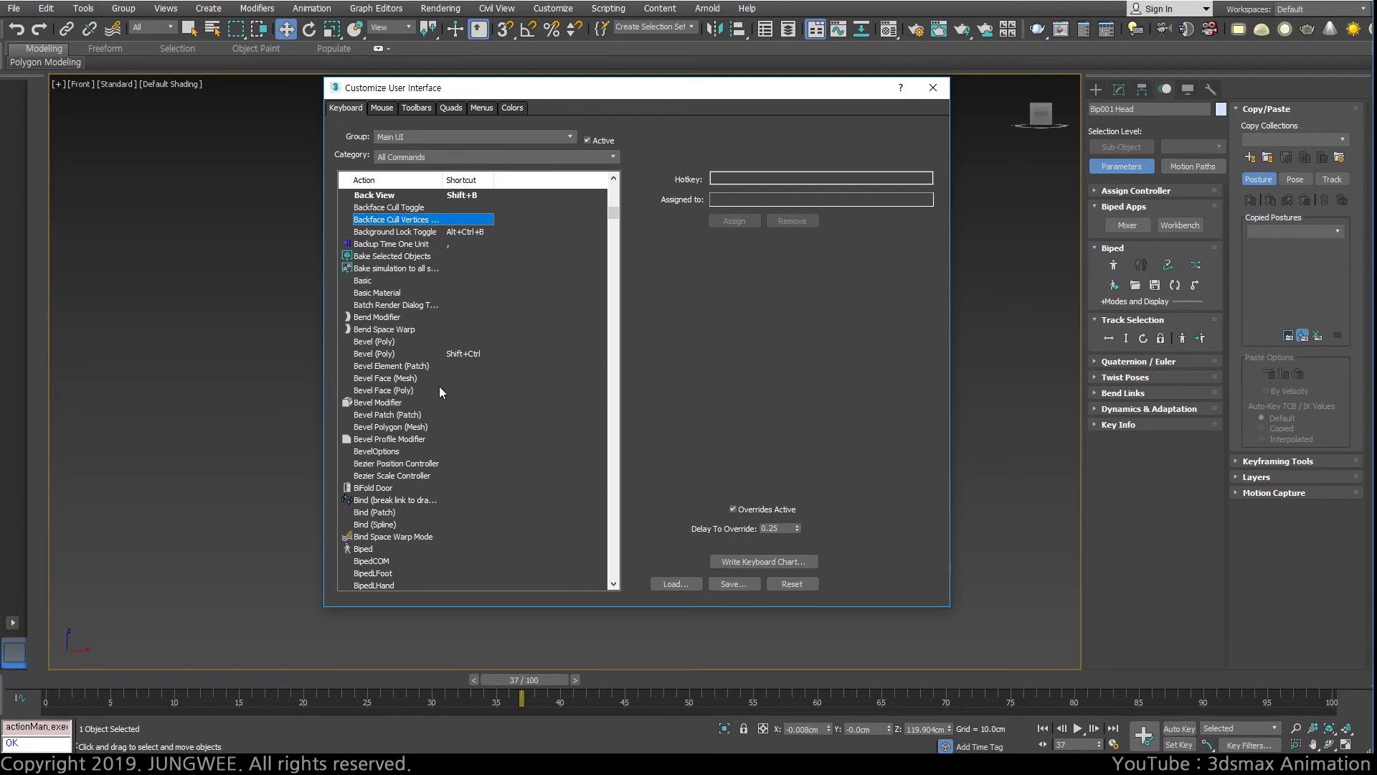
pyautogui.scroll(3, 389, 327)
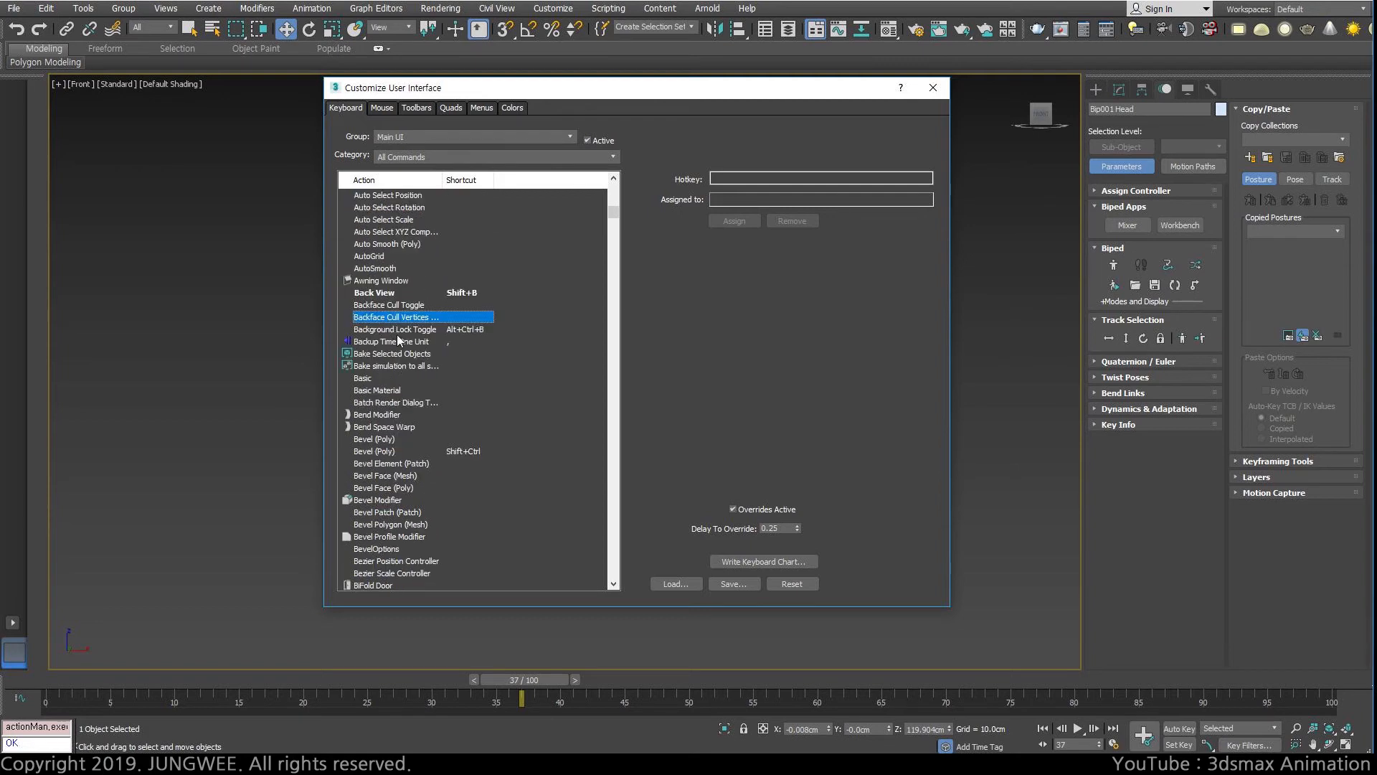
pyautogui.click(413, 343)
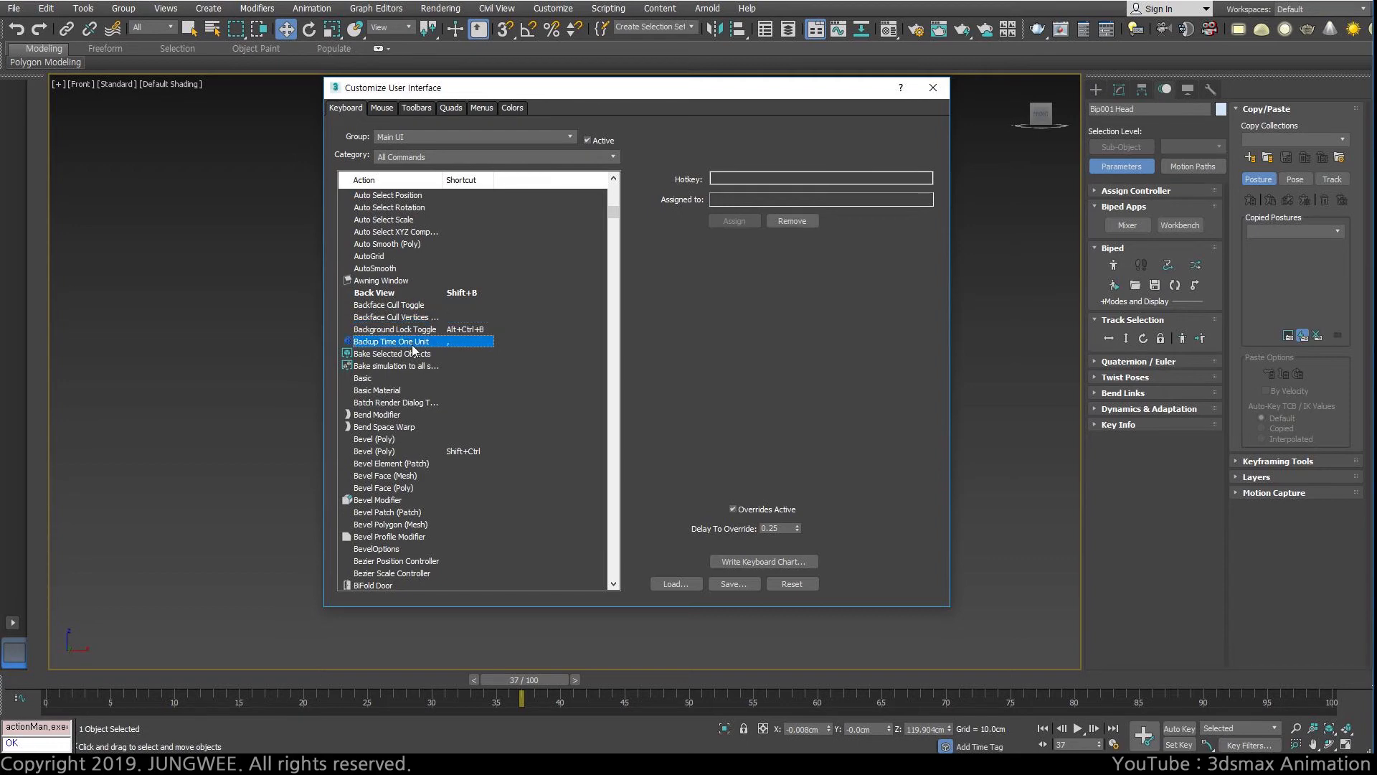
pyautogui.click(762, 179)
pyautogui.press('k')
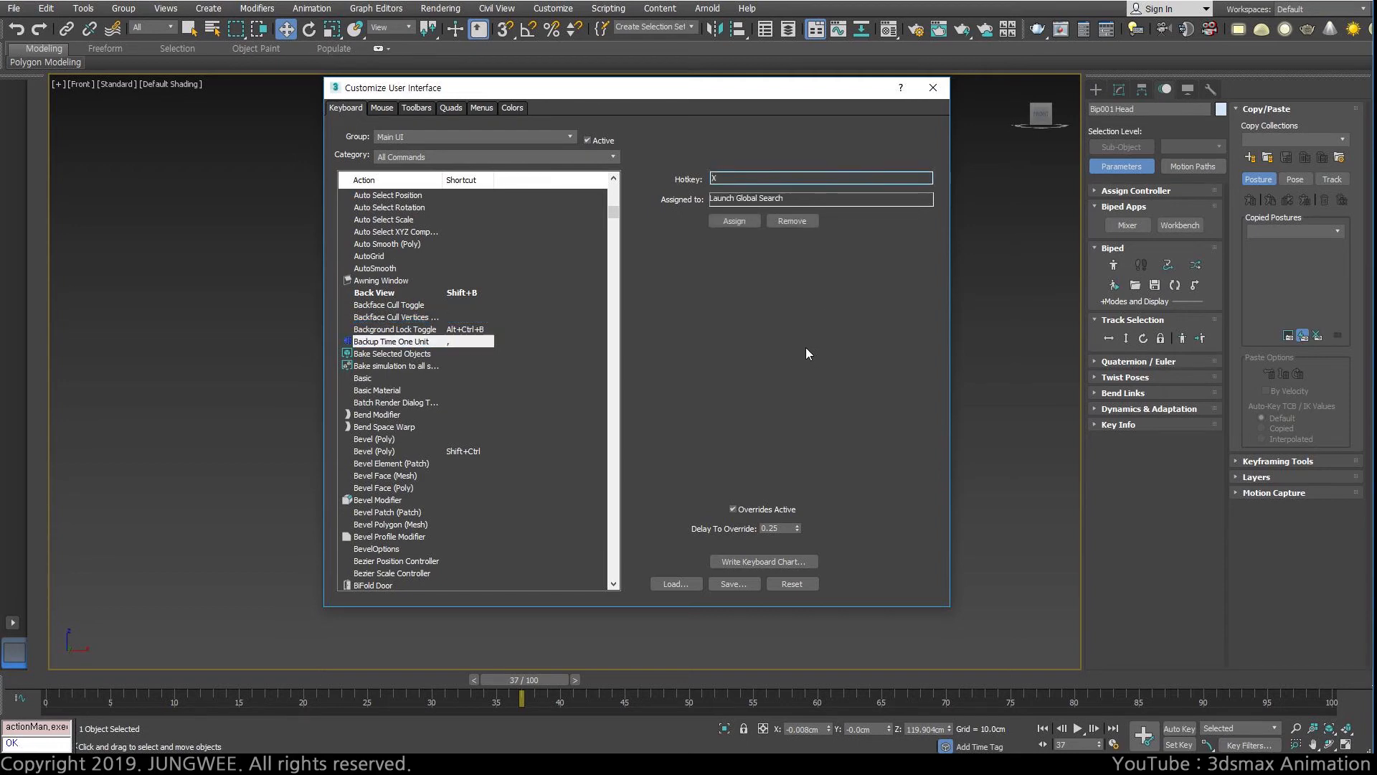
pyautogui.click(739, 222)
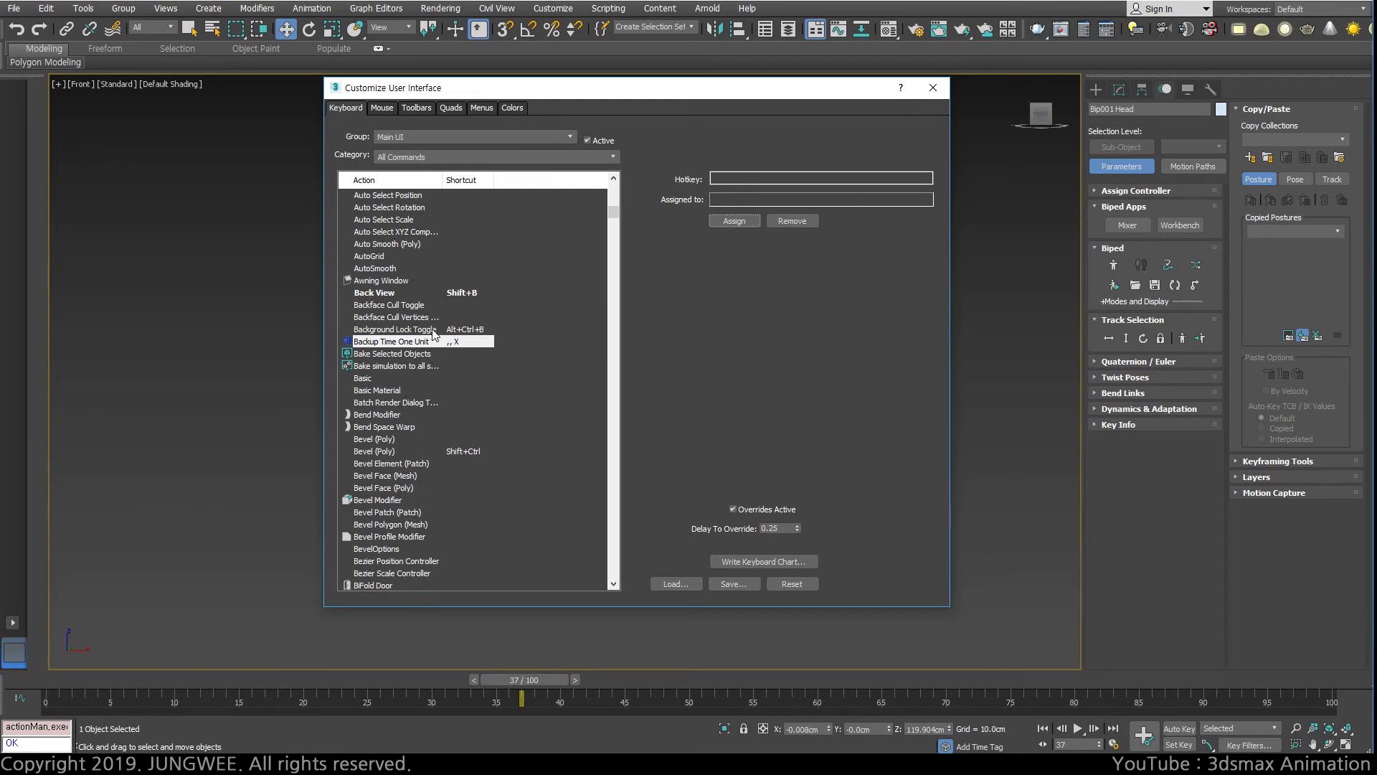
# Find the Forward Time One Unit action and assign the hotkey C to it.
pyautogui.press('f')
pyautogui.press('f')
pyautogui.press('f')
pyautogui.press('f')
pyautogui.press('f')
pyautogui.press('f')
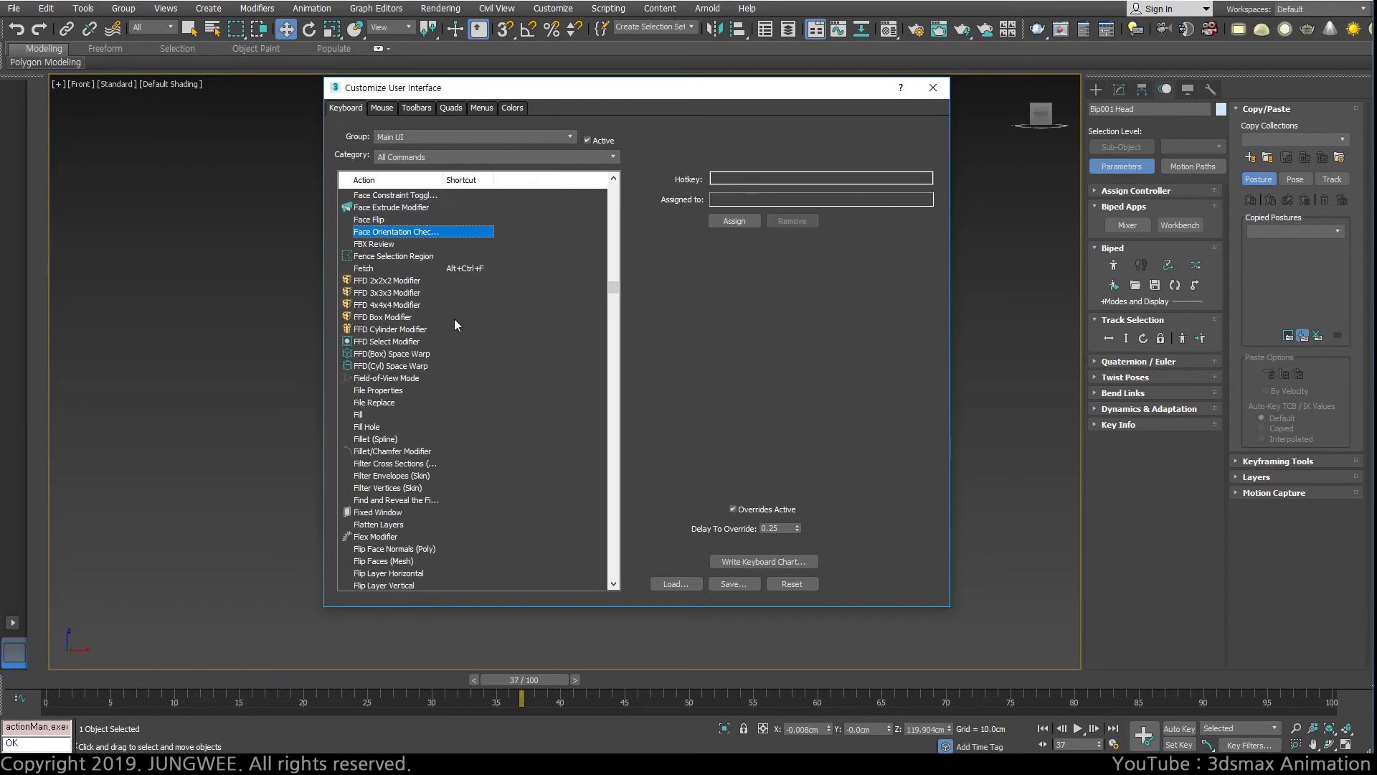
pyautogui.press('f')
pyautogui.scroll(-5, 415, 400)
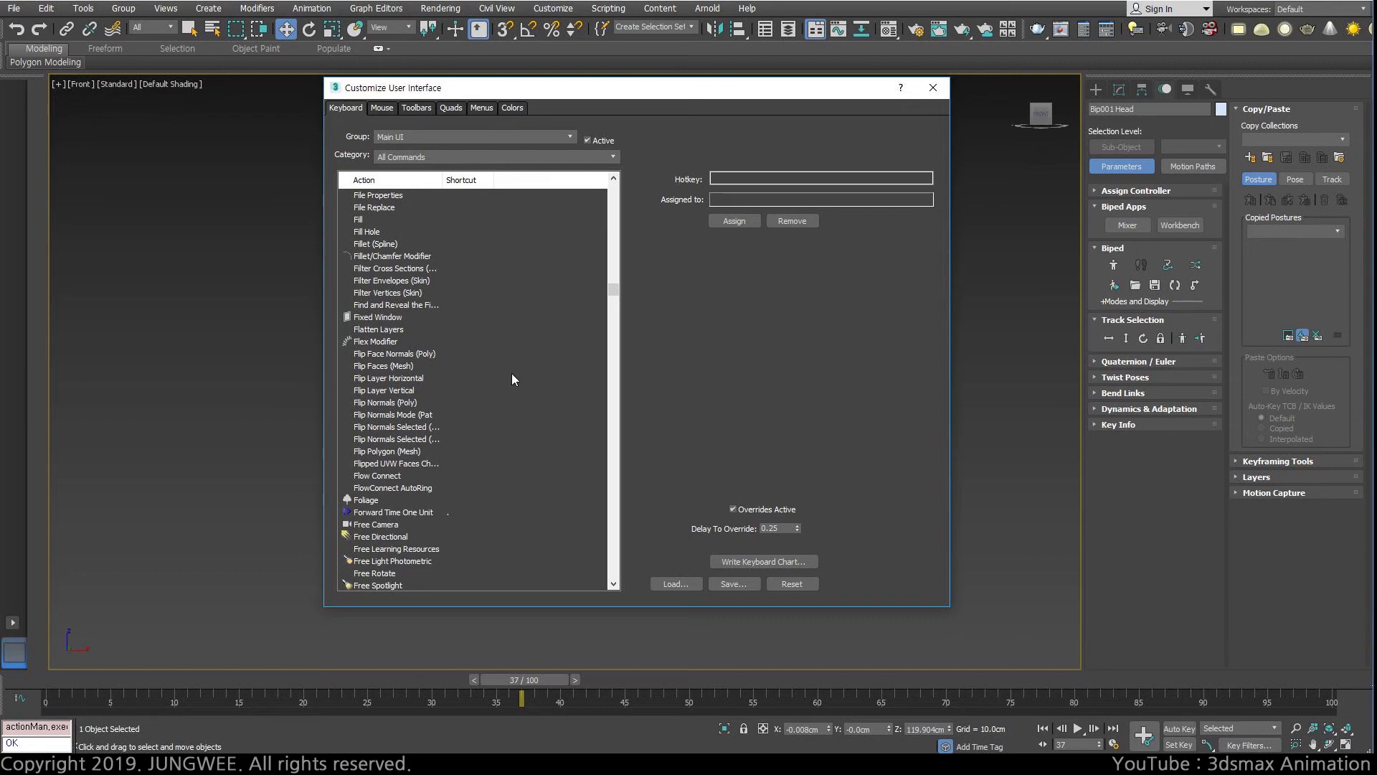
pyautogui.scroll(-8, 512, 374)
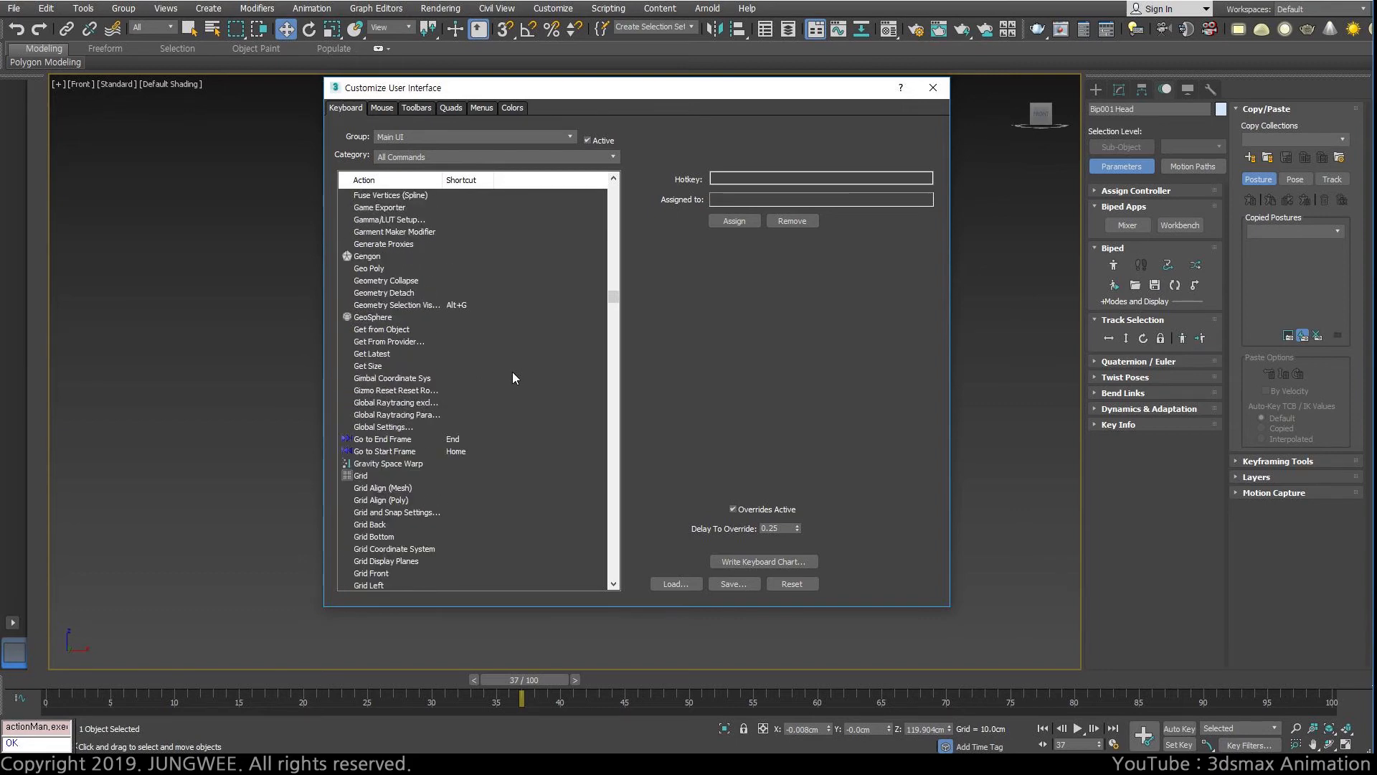
pyautogui.scroll(8, 467, 385)
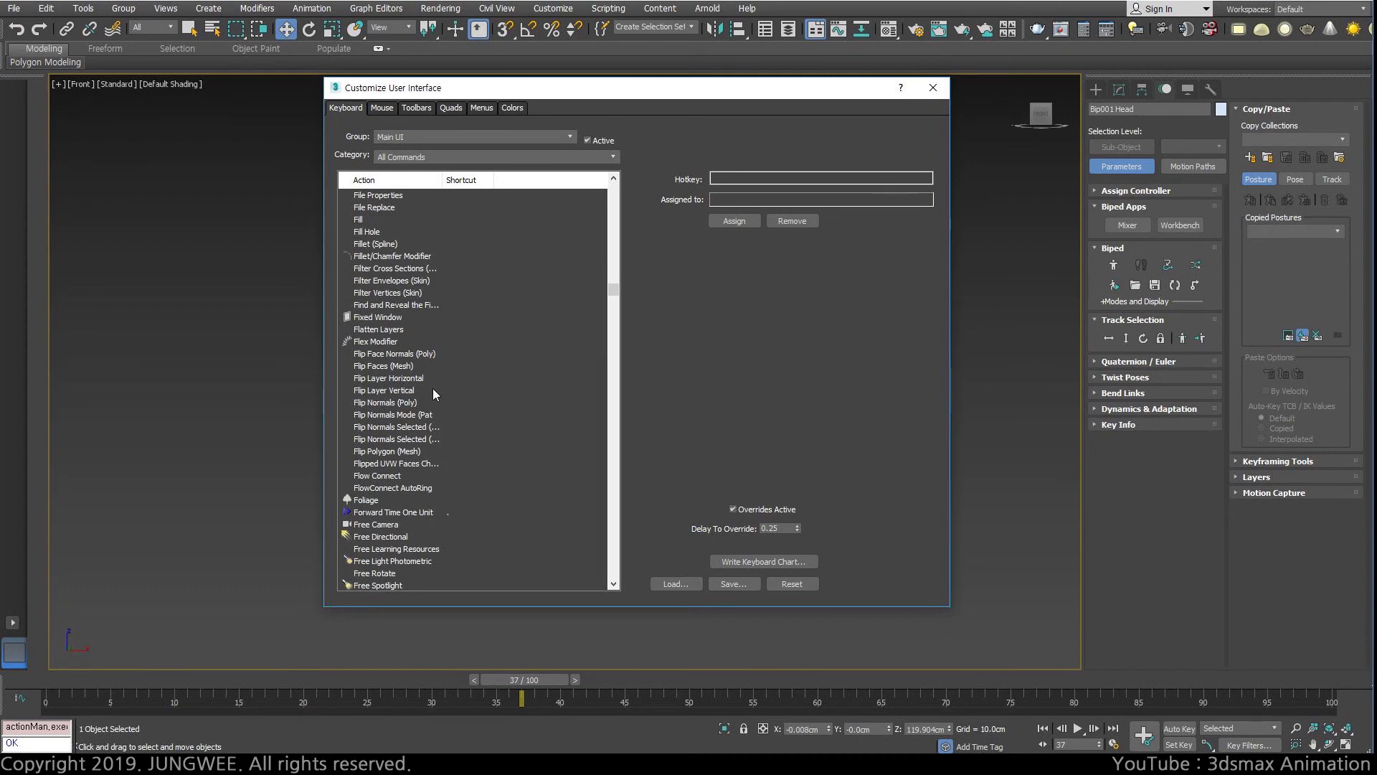
pyautogui.click(396, 512)
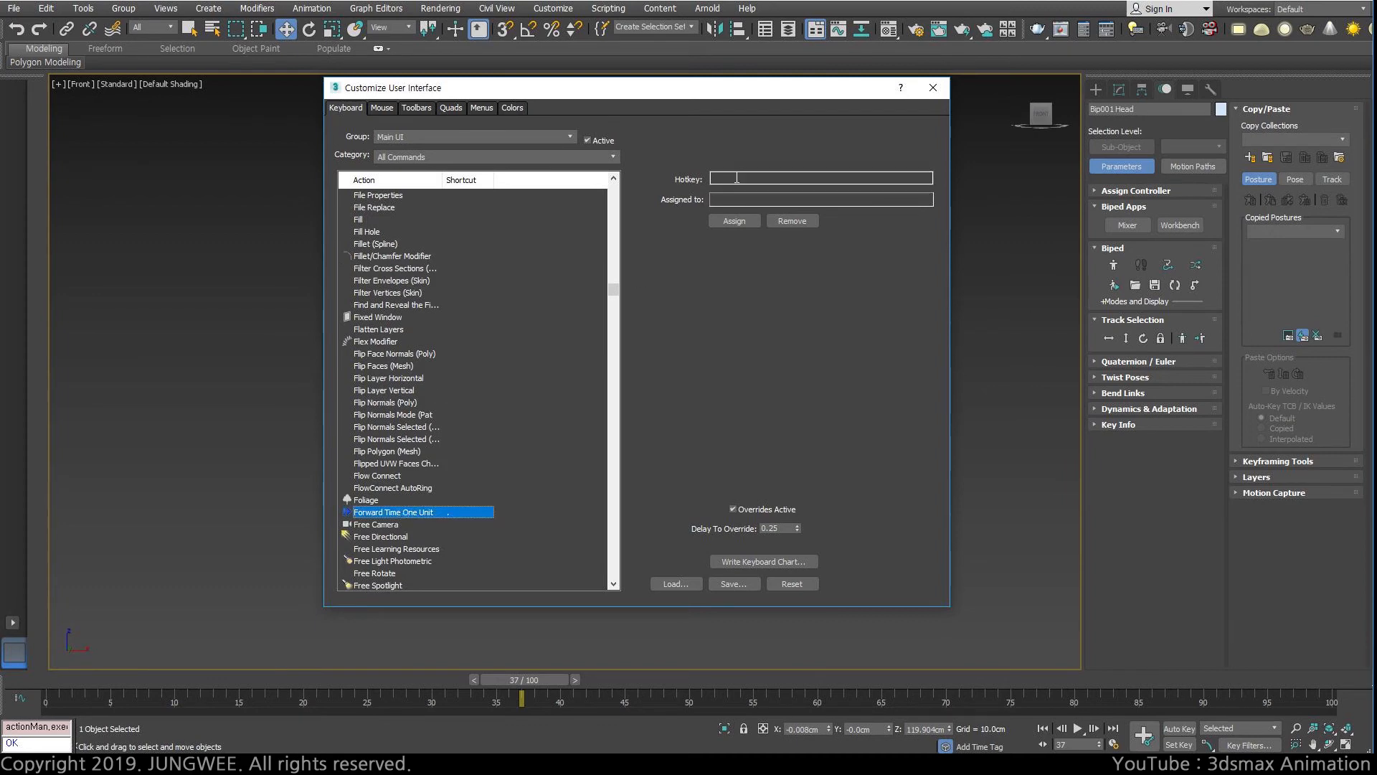
pyautogui.click(737, 177)
pyautogui.press('c')
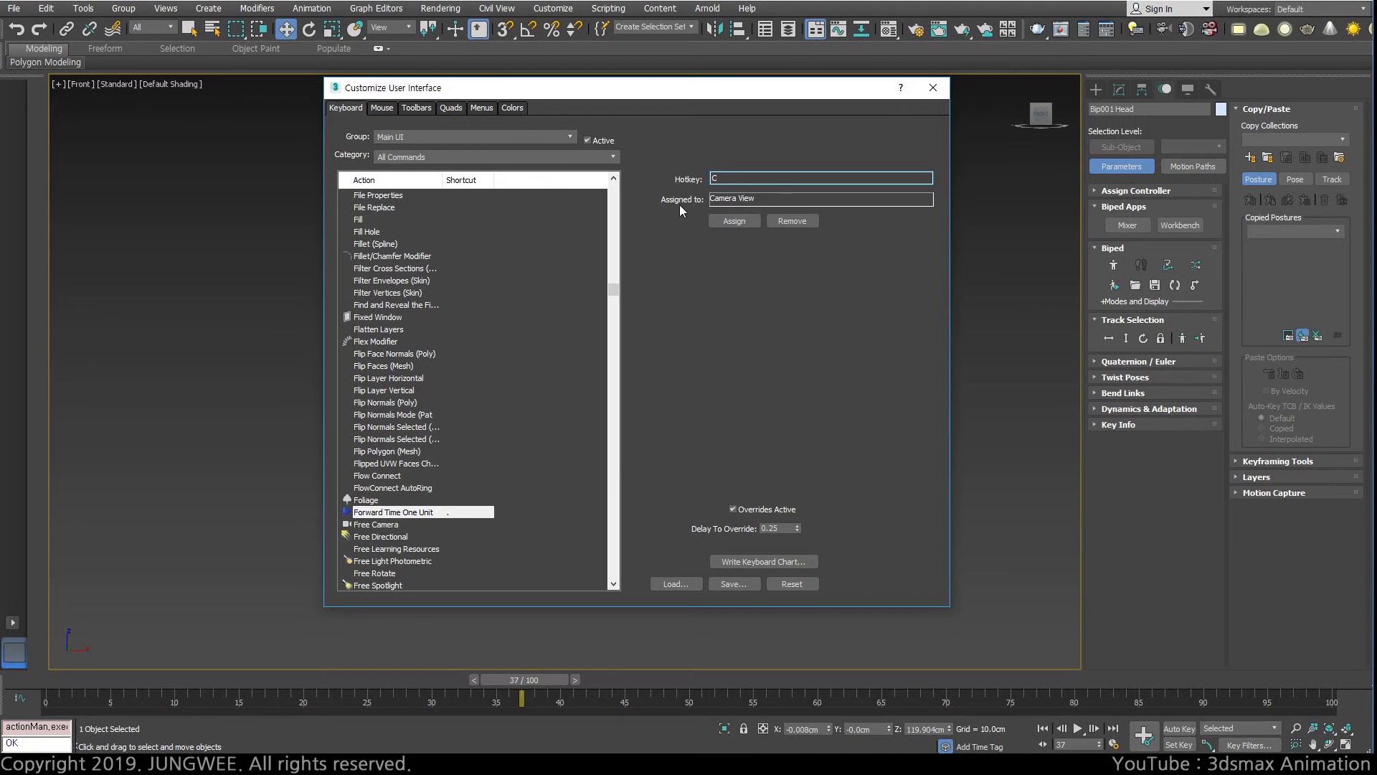
pyautogui.click(727, 225)
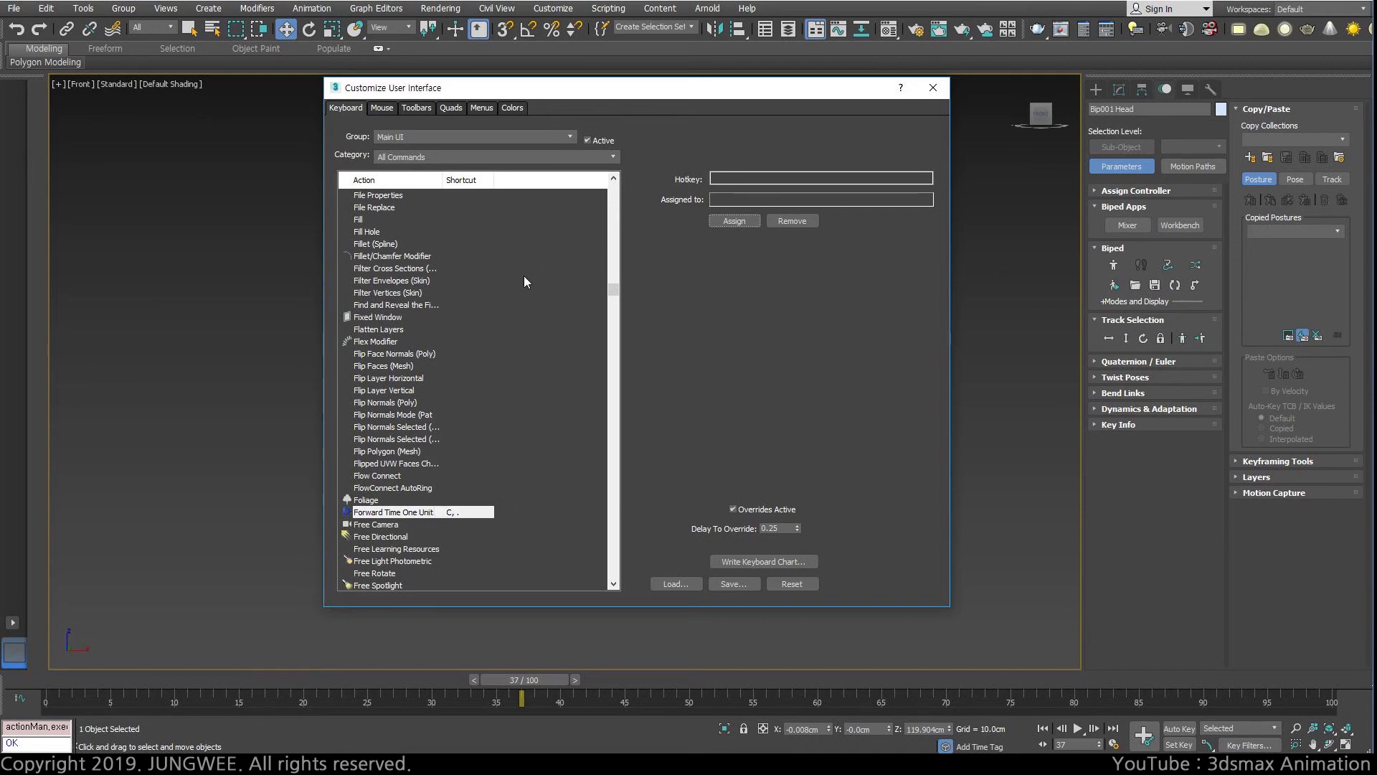
# Find the Play Animation action and assign the hotkey V to it.
pyautogui.click(410, 432)
pyautogui.press('p')
pyautogui.press('p')
pyautogui.press('p')
pyautogui.press('p')
pyautogui.press('p')
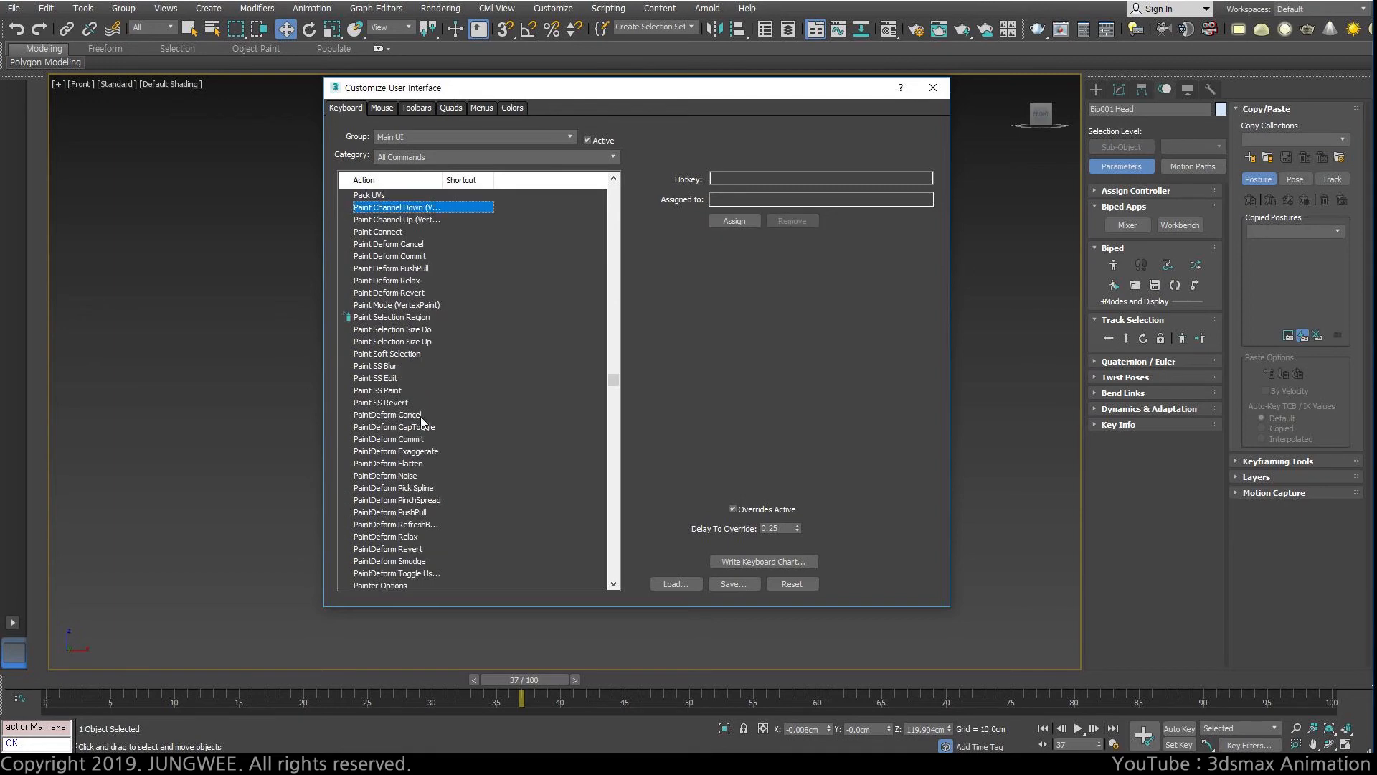
pyautogui.scroll(-8, 454, 519)
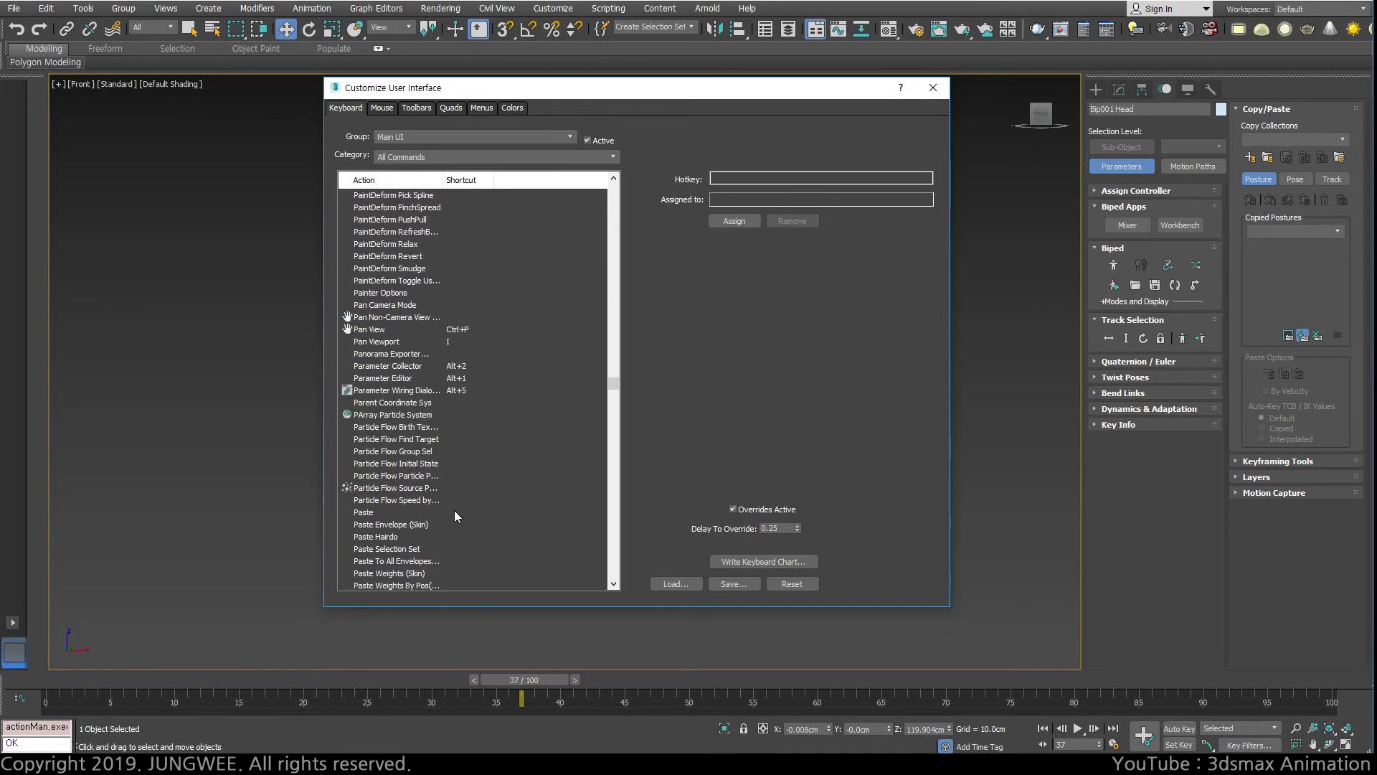
pyautogui.scroll(-20, 455, 505)
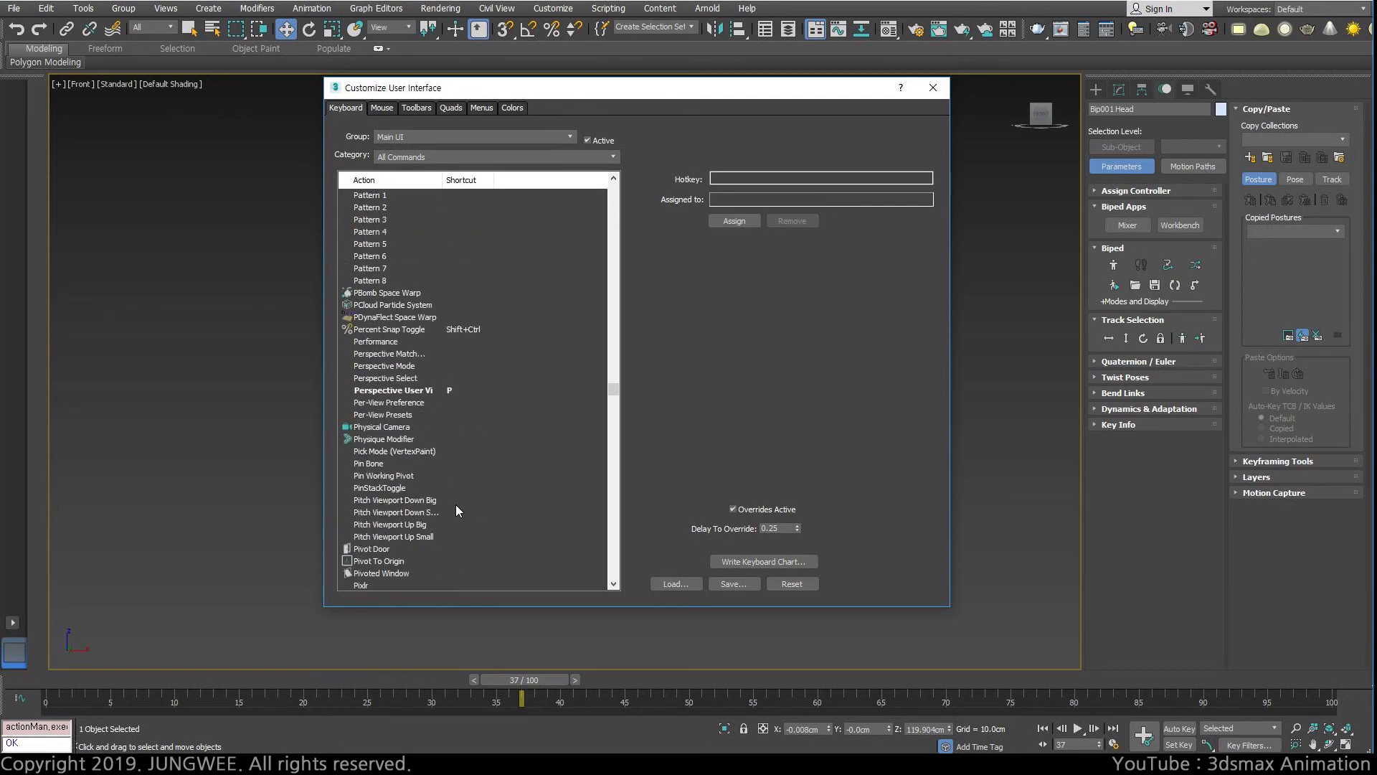
pyautogui.scroll(3, 455, 504)
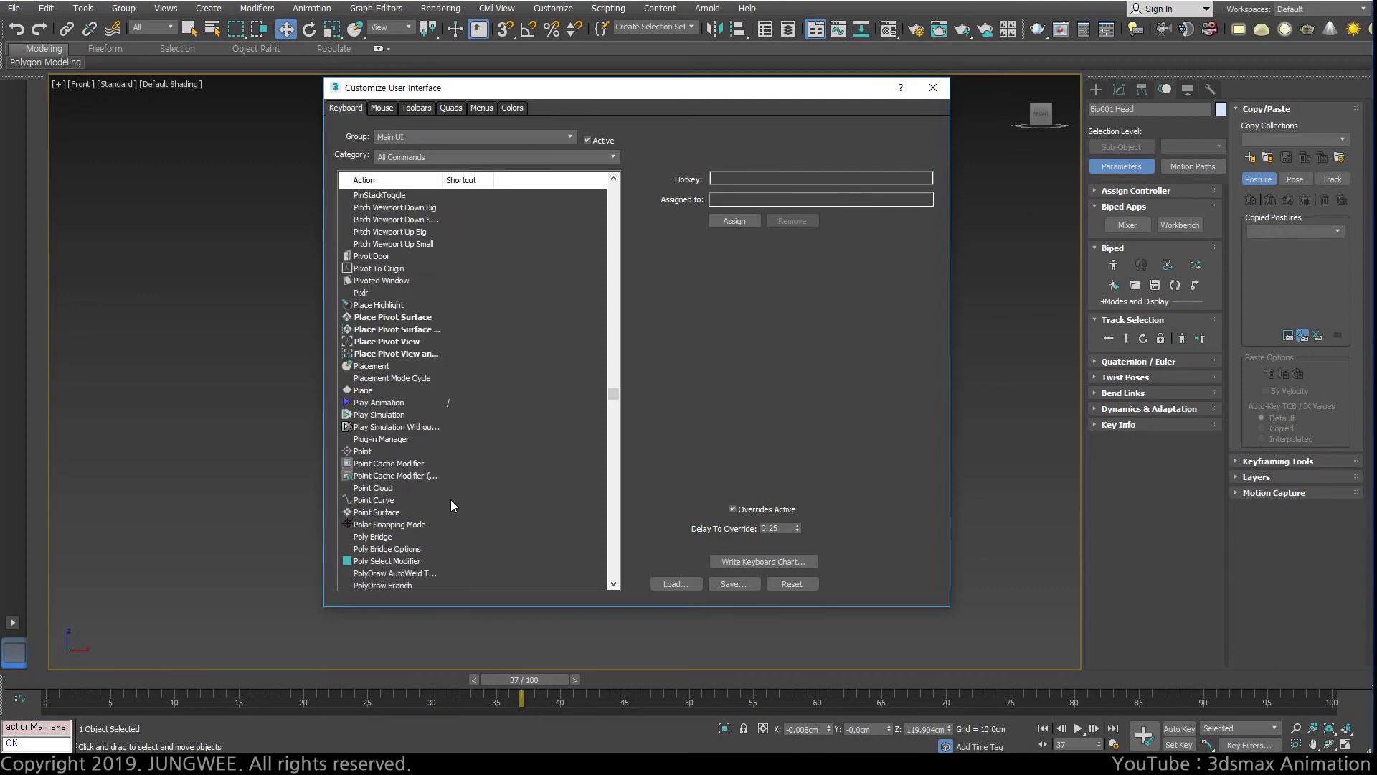
pyautogui.click(402, 404)
pyautogui.click(725, 179)
pyautogui.press('/')
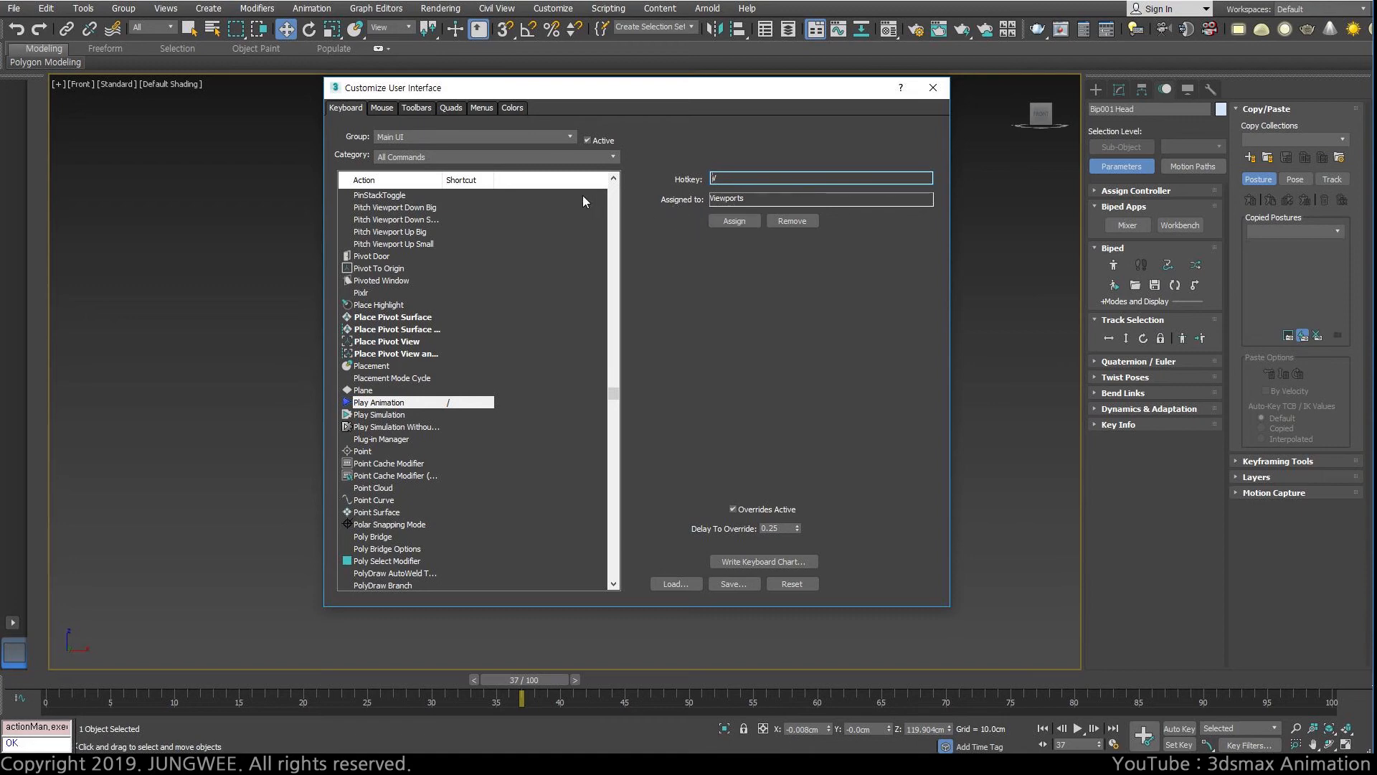
pyautogui.click(728, 221)
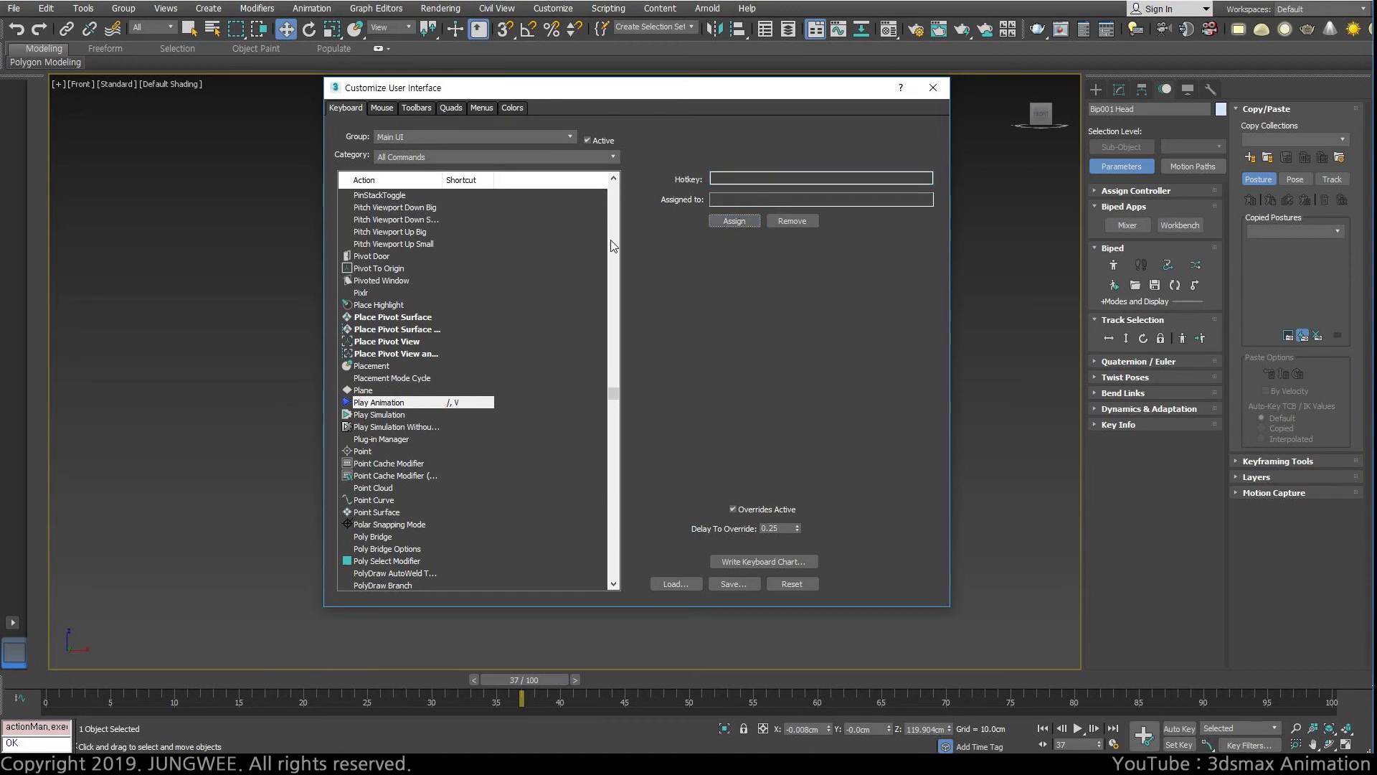
# Look through the Main UI actions beginning with V, including the Viewports and Virtual Viewport entries, for a conflicting playback shortcut.
pyautogui.click(452, 424)
pyautogui.press('v')
pyautogui.press('v')
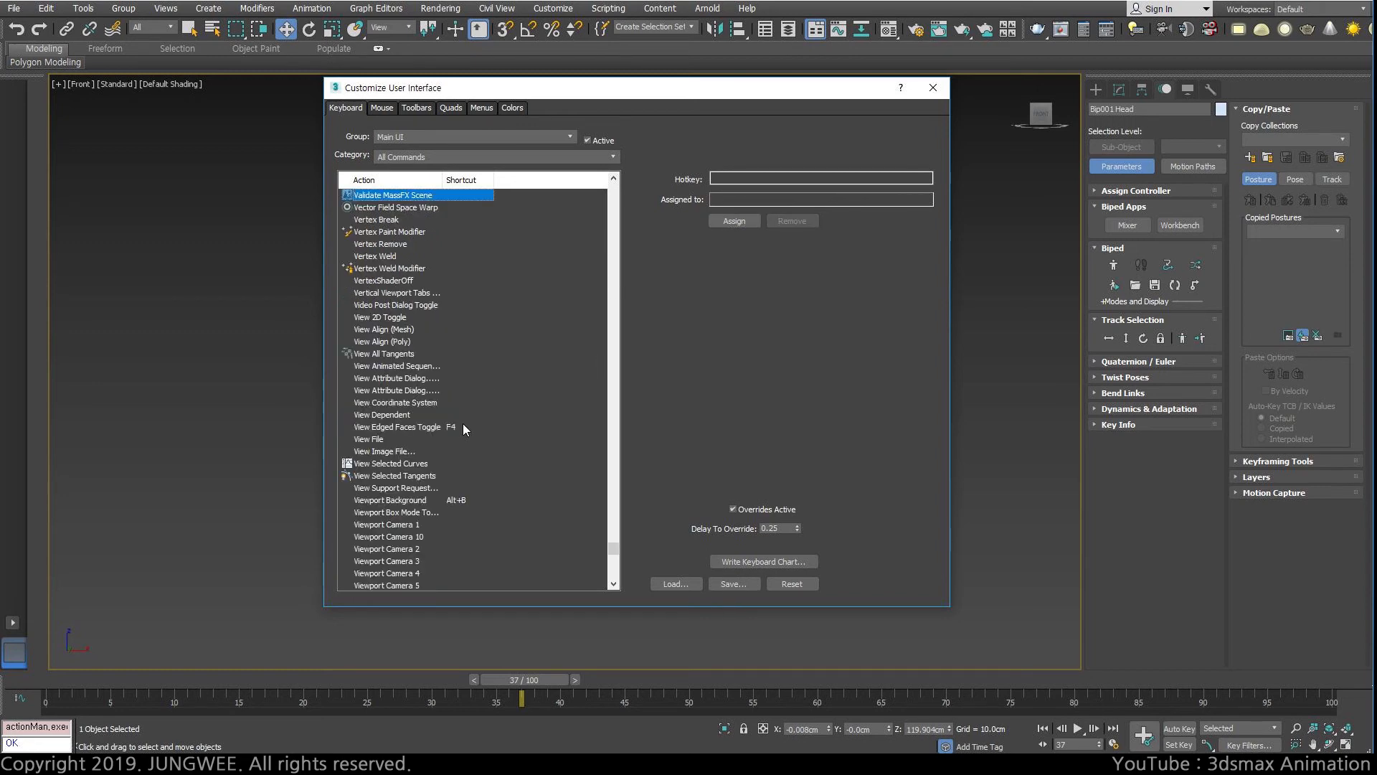
pyautogui.press('v')
pyautogui.press('v')
pyautogui.scroll(-20, 515, 476)
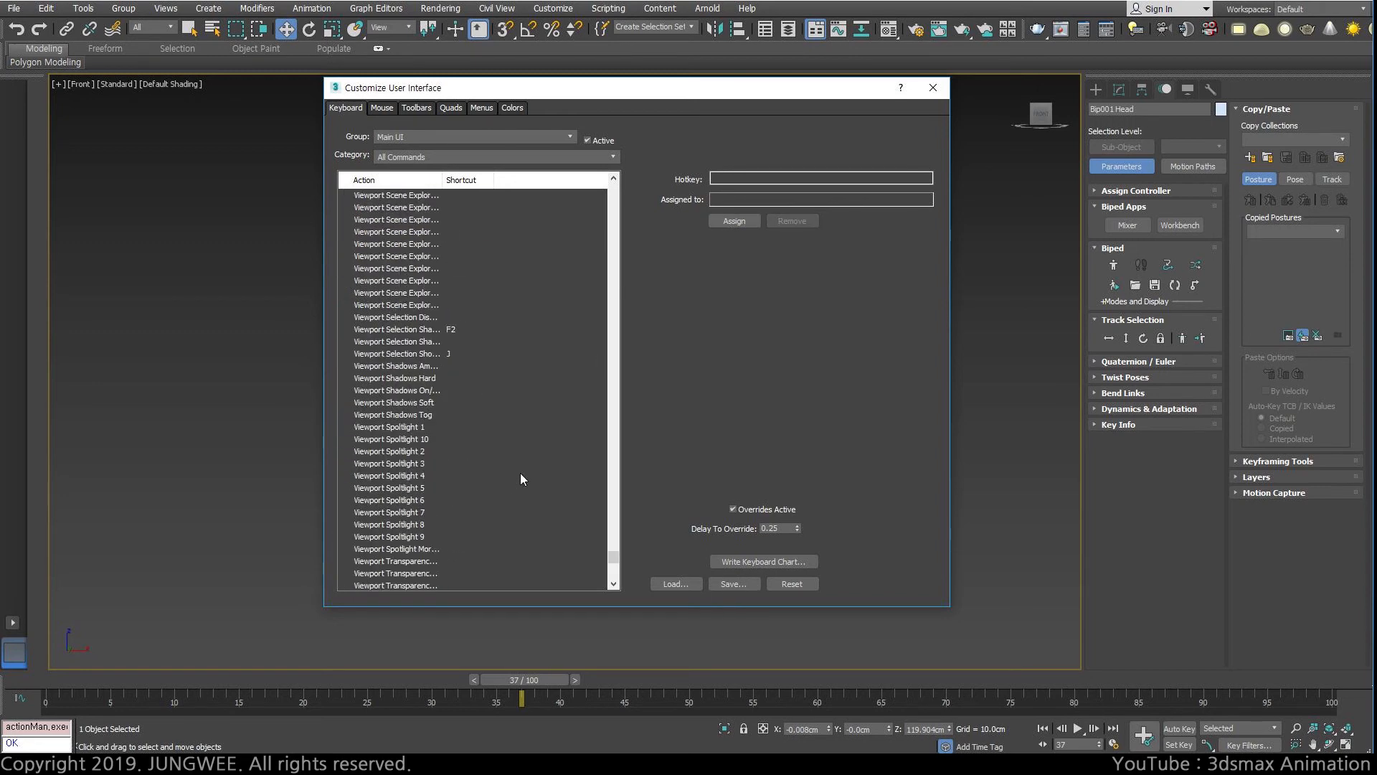
pyautogui.click(453, 317)
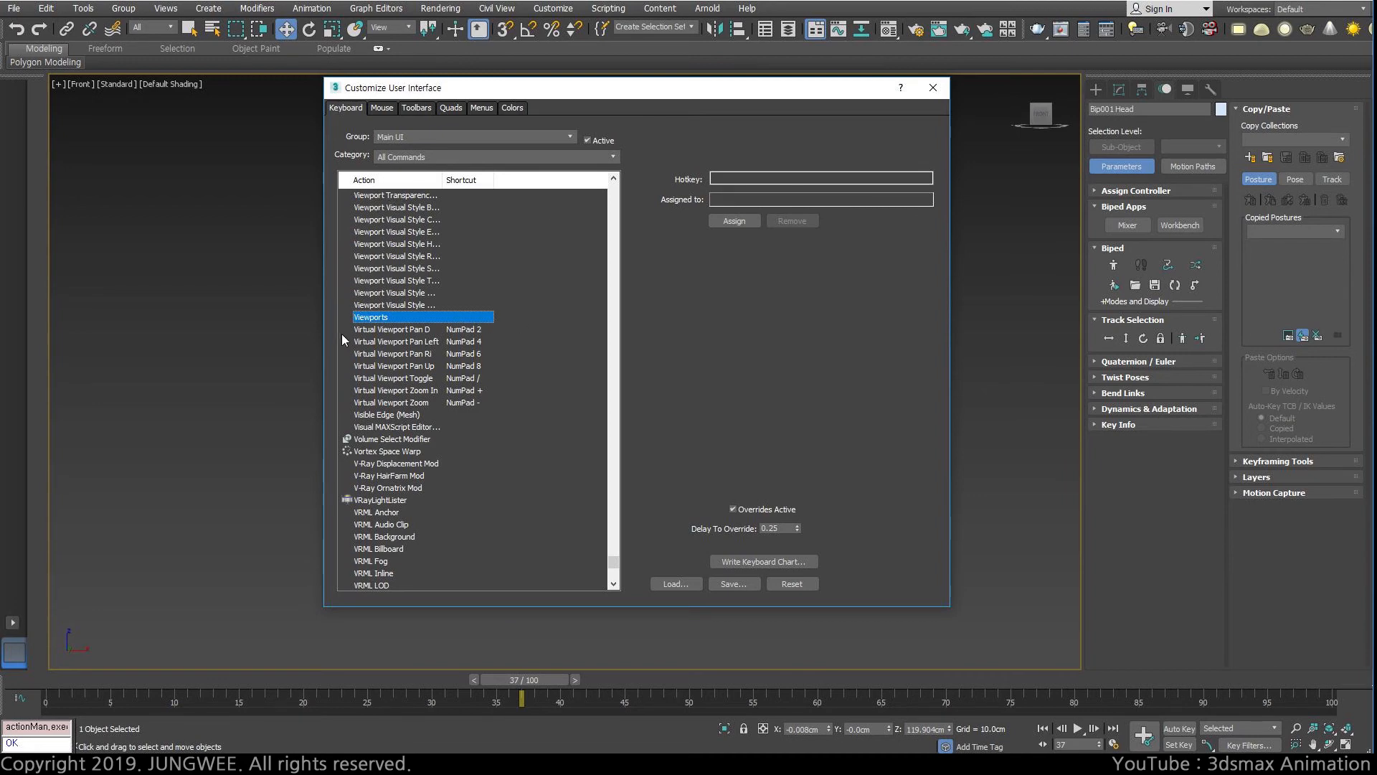
pyautogui.click(754, 179)
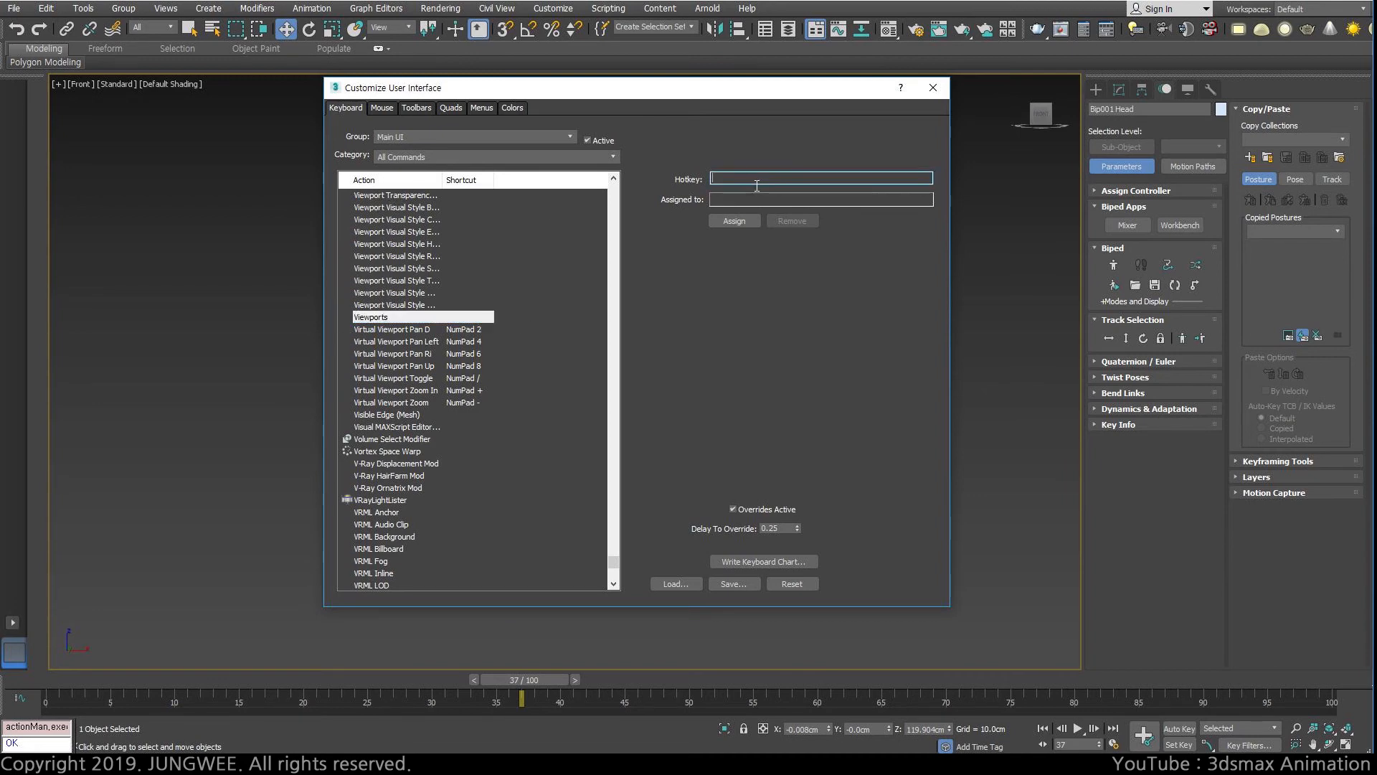
pyautogui.click(396, 402)
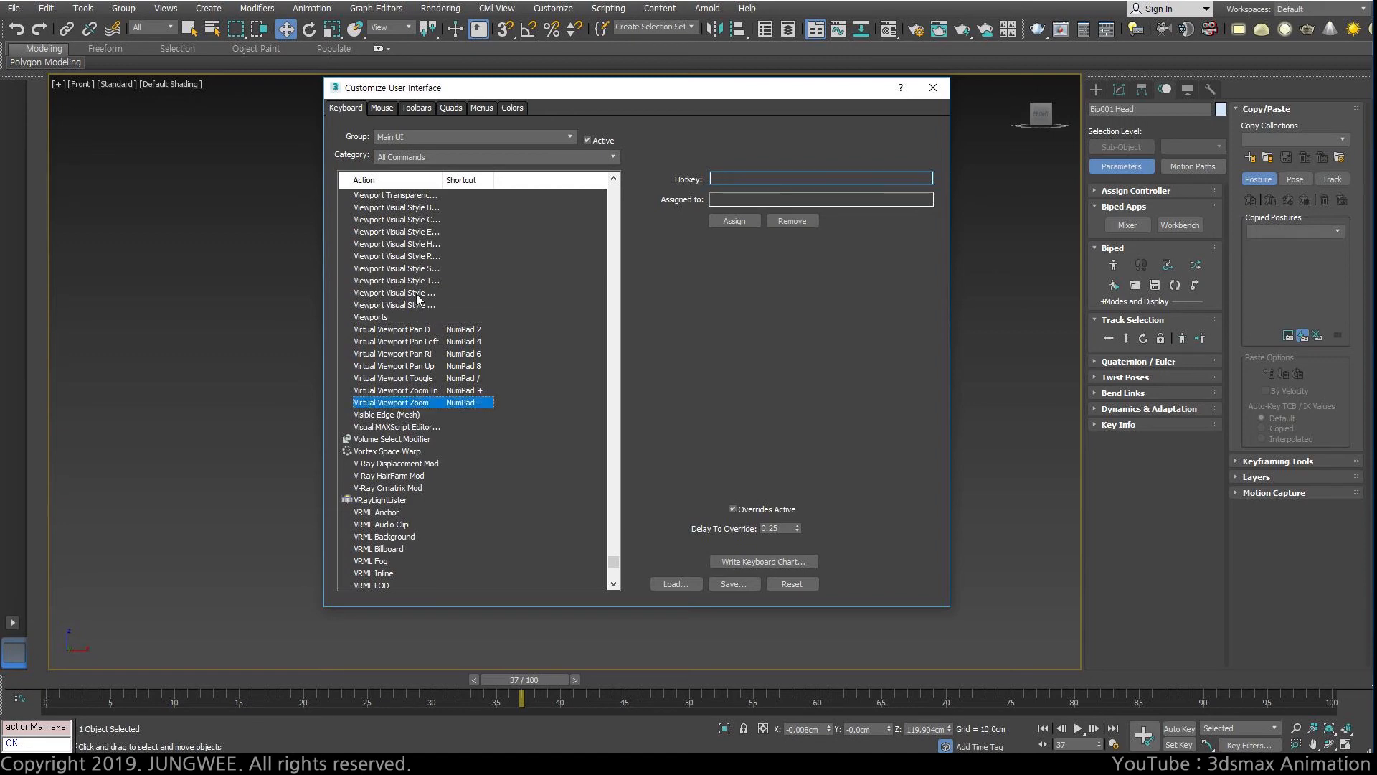
# Switch the shortcut group to Biped, find the Play Biped action and remove its V hotkey.
pyautogui.click(415, 137)
pyautogui.moveTo(571, 287); pyautogui.dragTo(568, 163)
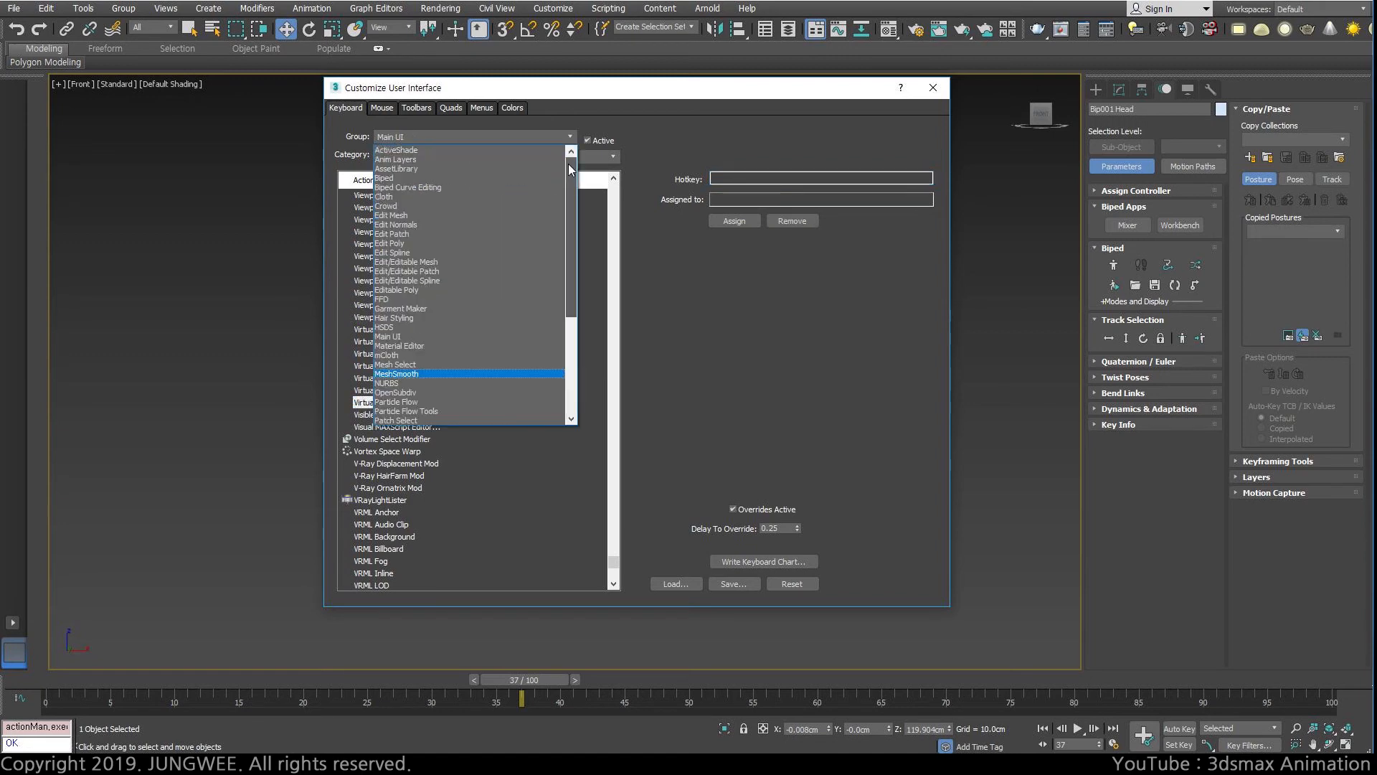
pyautogui.click(505, 179)
pyautogui.click(386, 452)
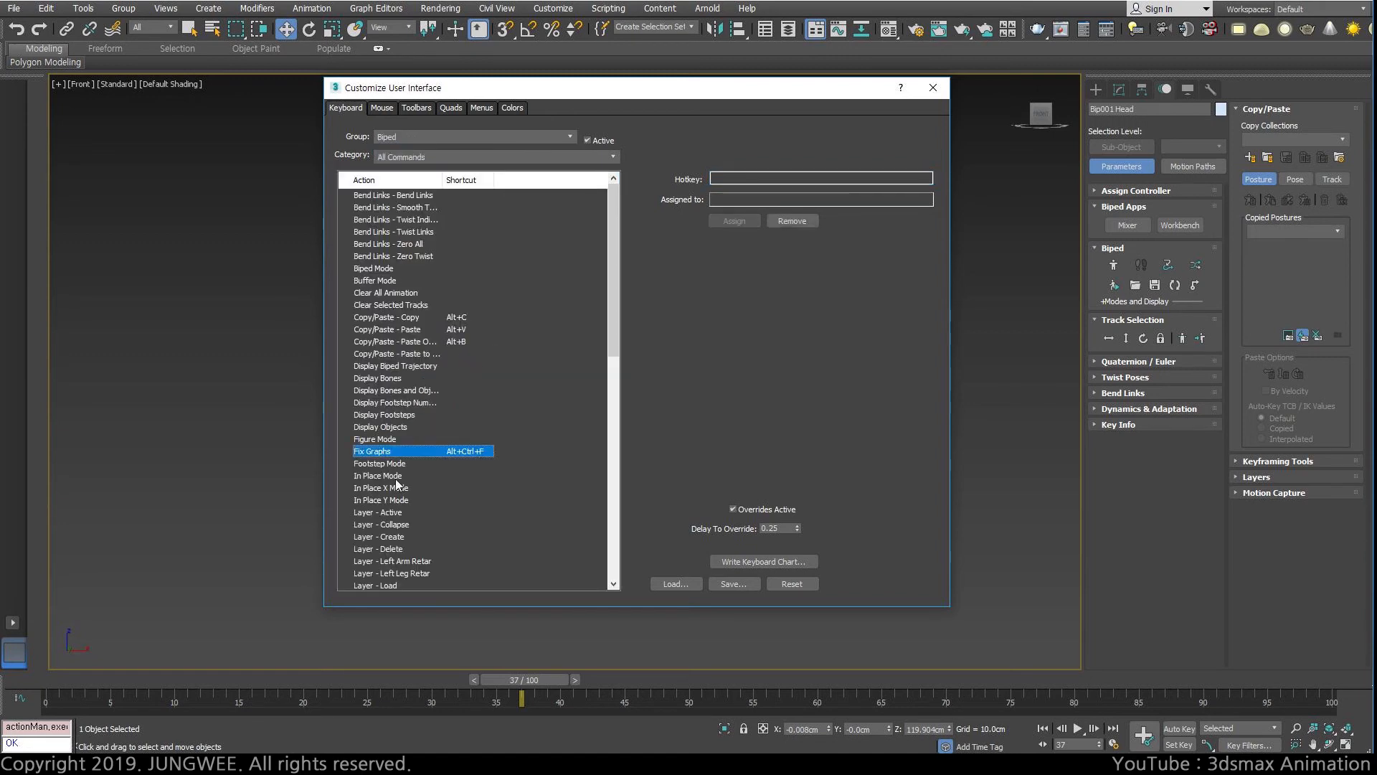
pyautogui.scroll(-11, 395, 474)
pyautogui.click(375, 378)
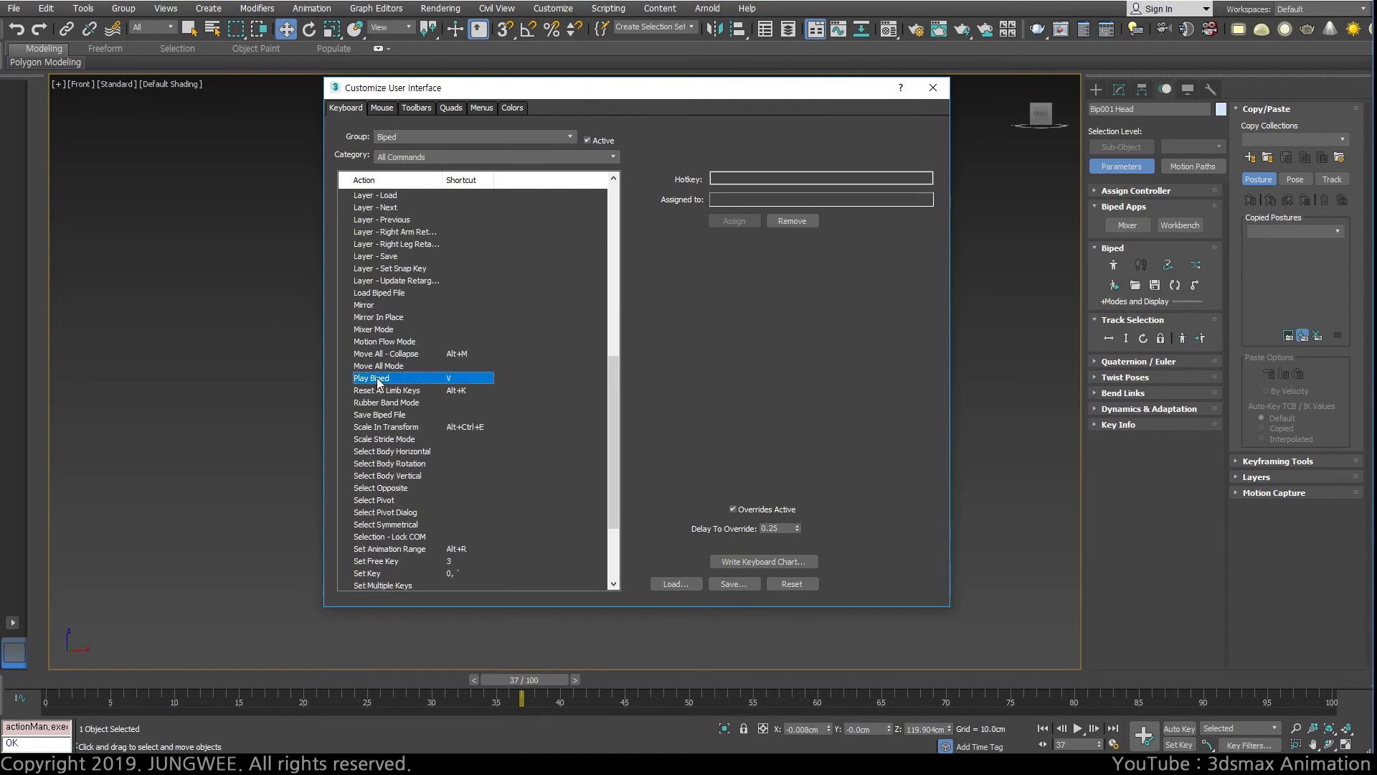
pyautogui.click(811, 224)
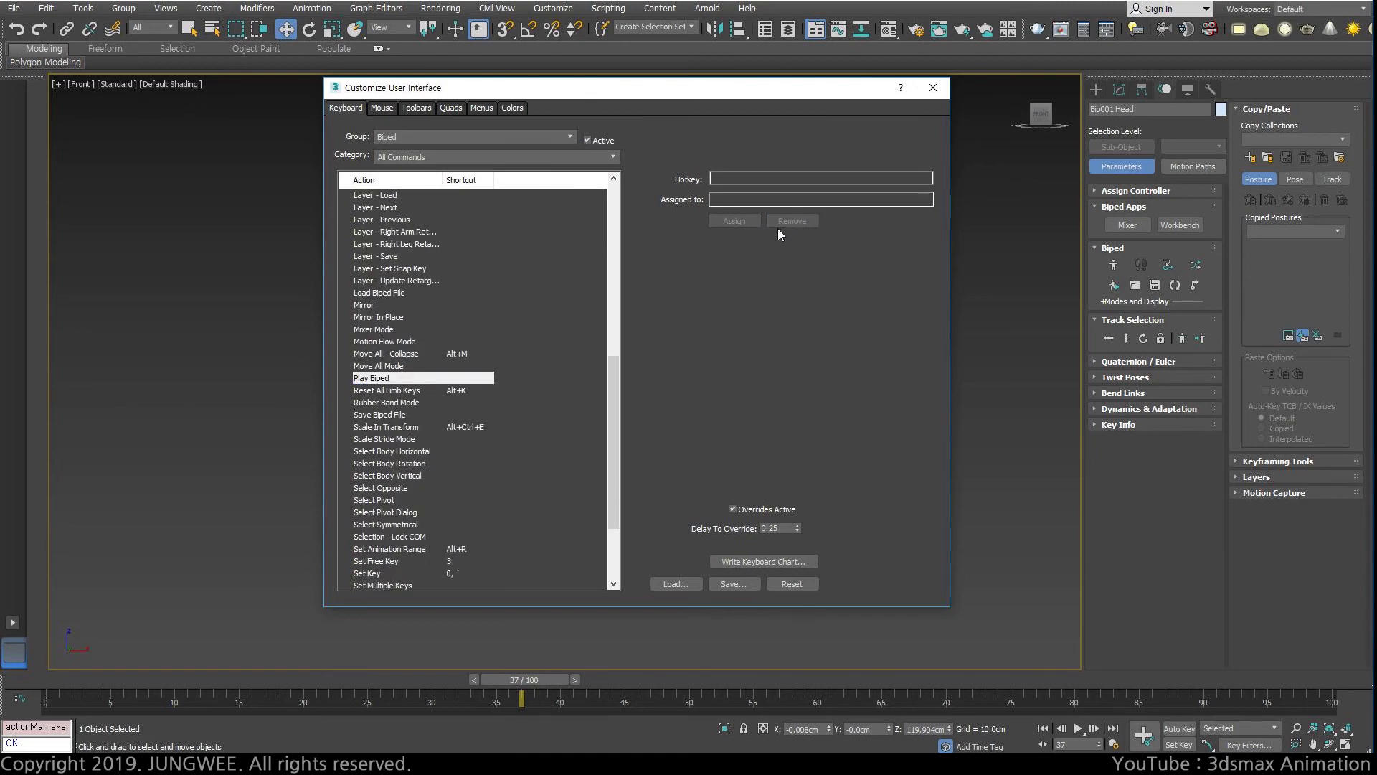
# Close the Customize User Interface settings and test the playback and frame-stepping hotkeys on the Biped animation.
pyautogui.click(932, 87)
pyautogui.press(',')
pyautogui.press('/')
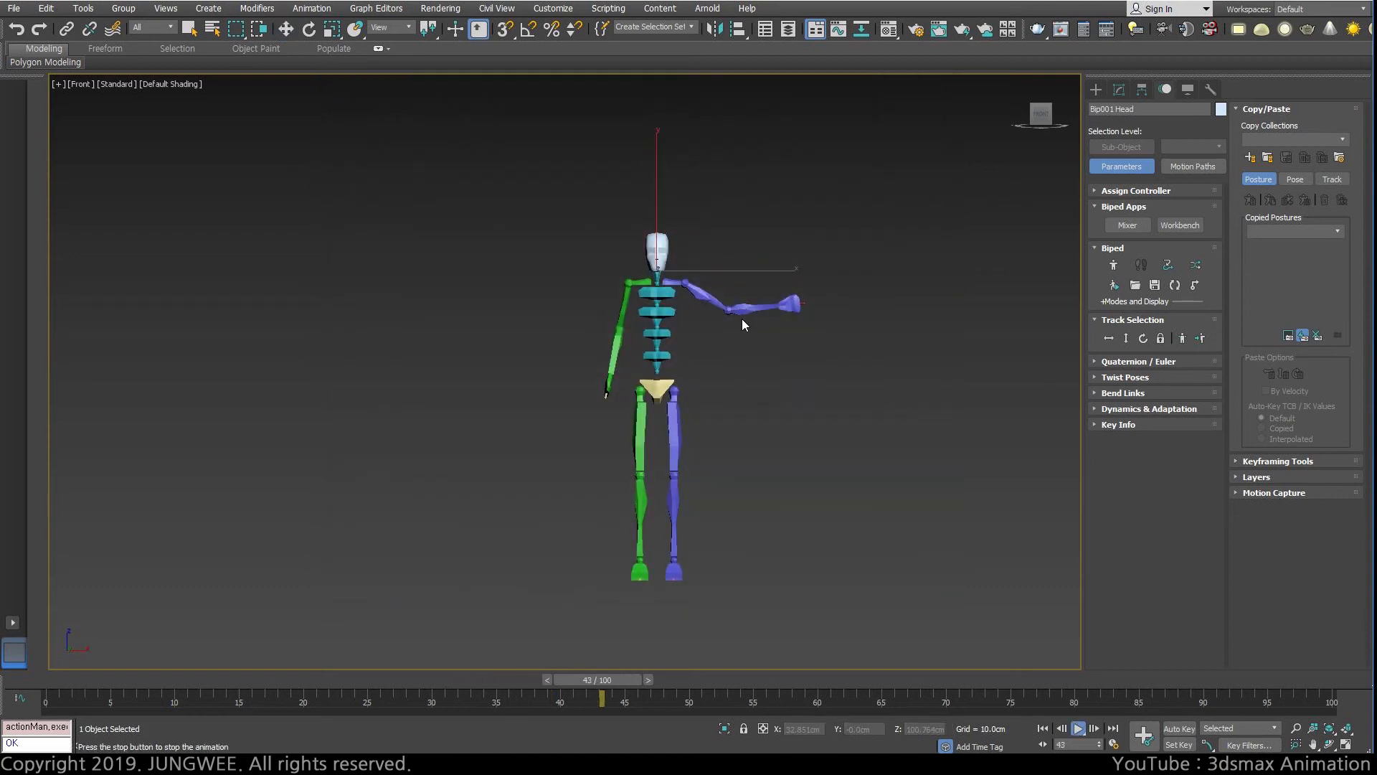
pyautogui.press('.')
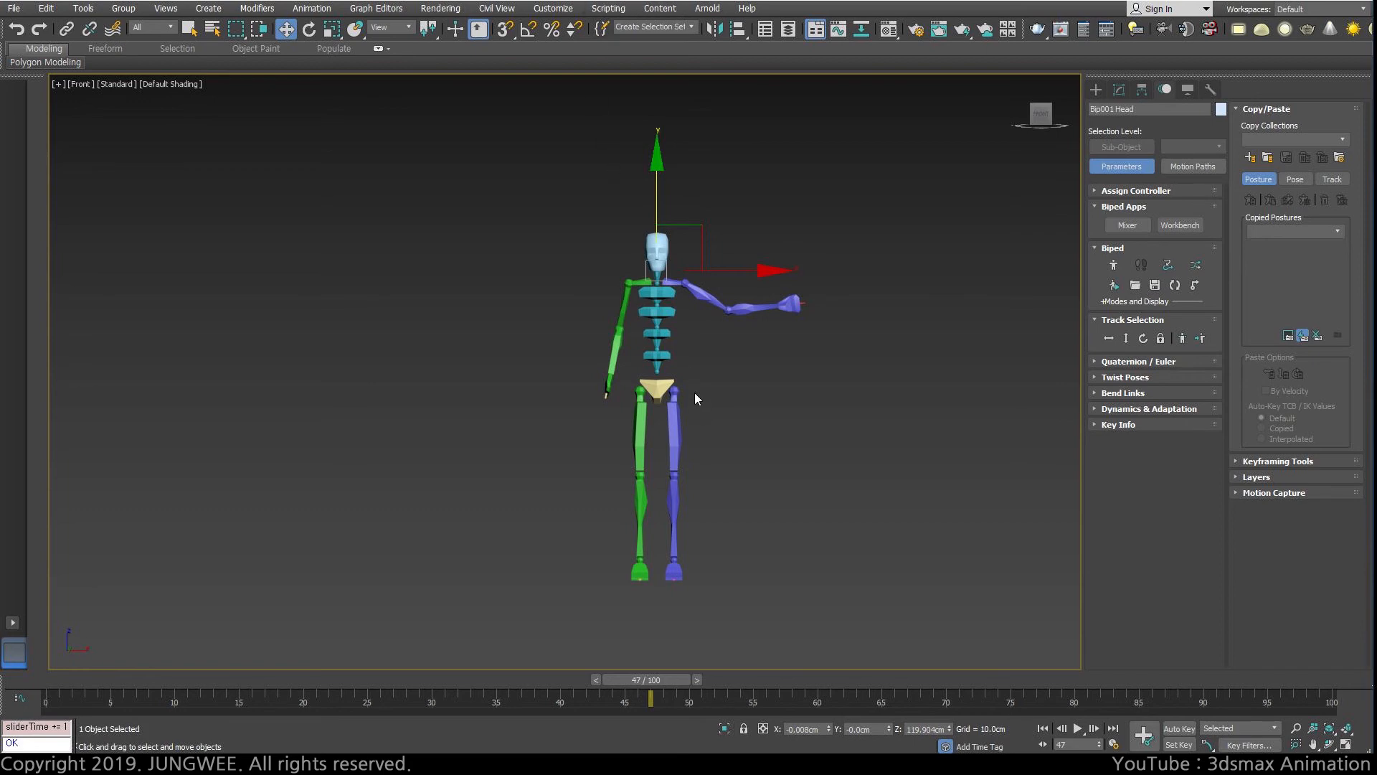
# Show the grid in the Front viewport behind the whole Biped.
pyautogui.scroll(2, 661, 347)
pyautogui.moveTo(710, 356); pyautogui.dragTo(642, 312, button='middle')
pyautogui.press('g')
pyautogui.scroll(-2, 658, 340)
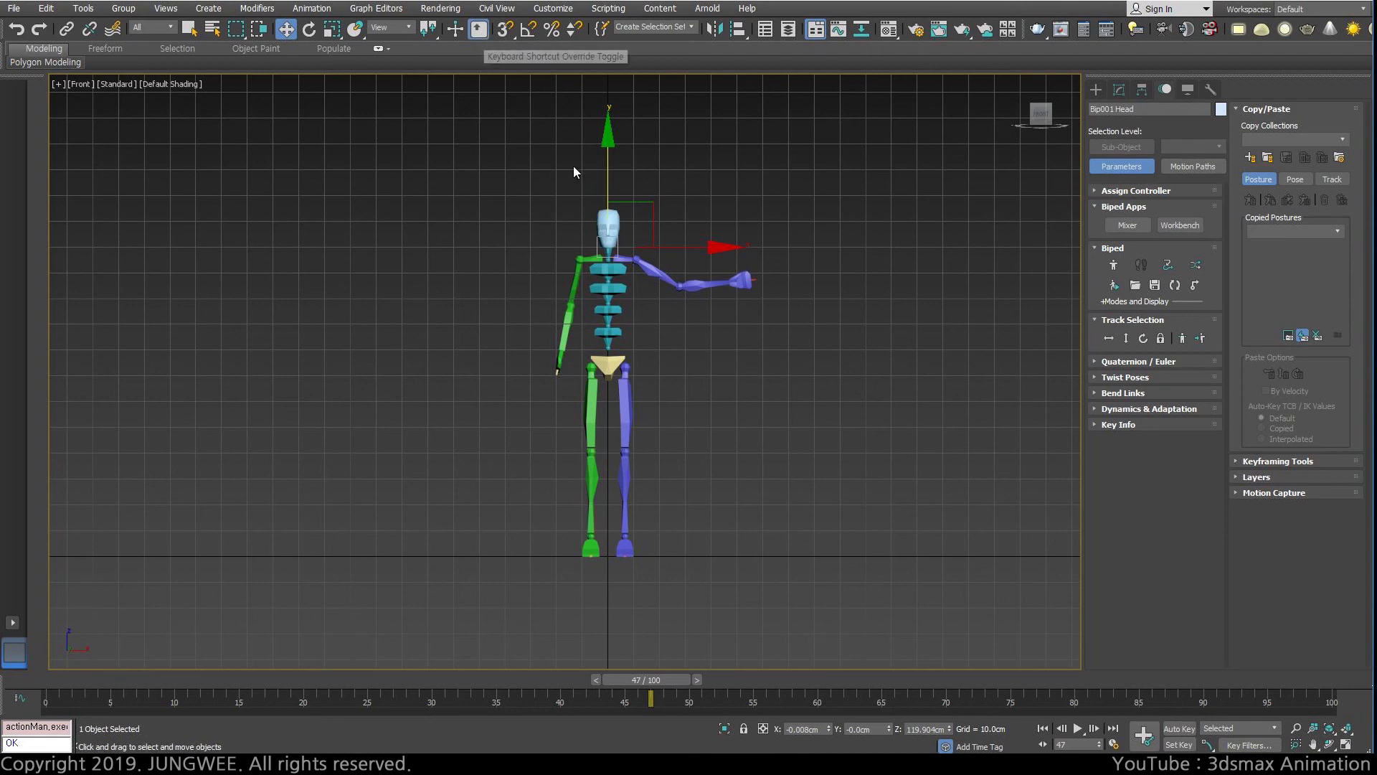
# Test starting and stopping animation playback with nothing selected, and reselect the Biped head.
pyautogui.click(703, 360)
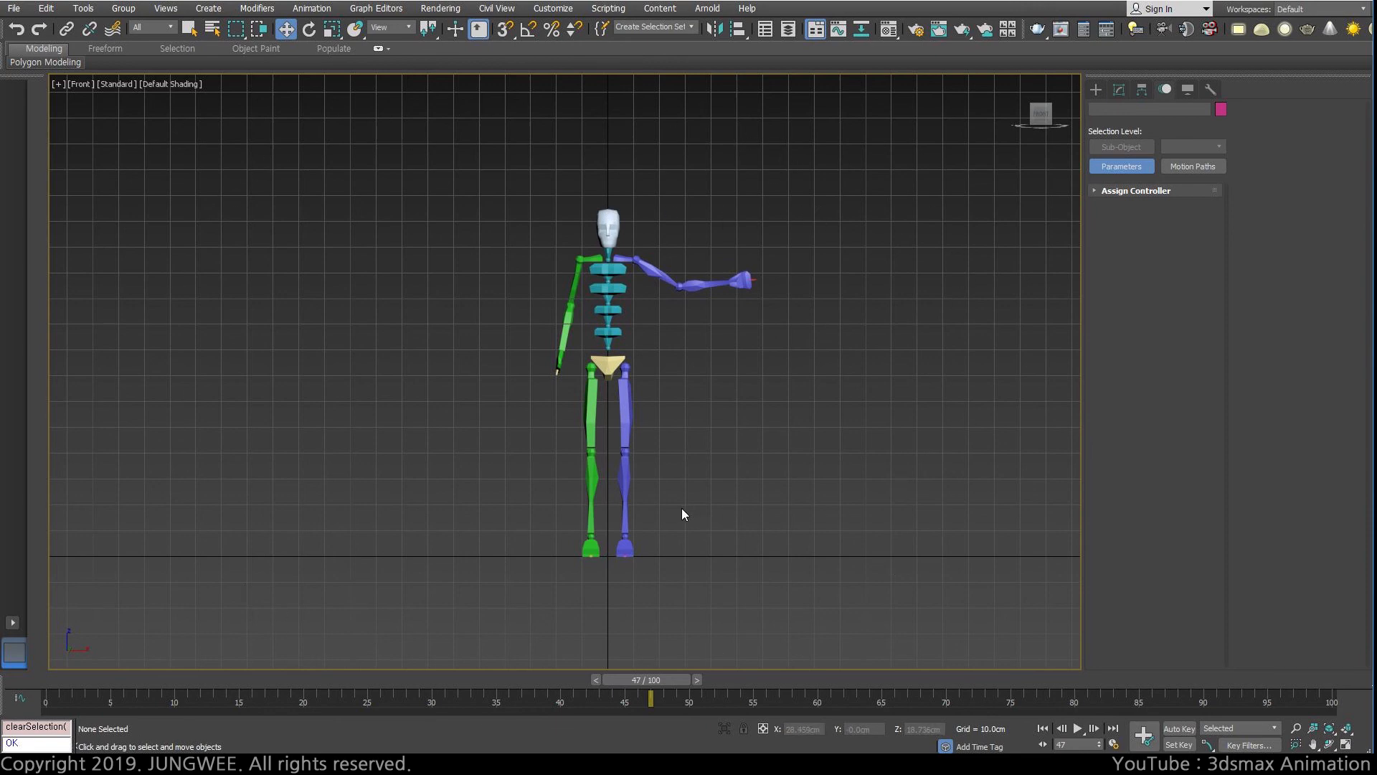
pyautogui.click(609, 223)
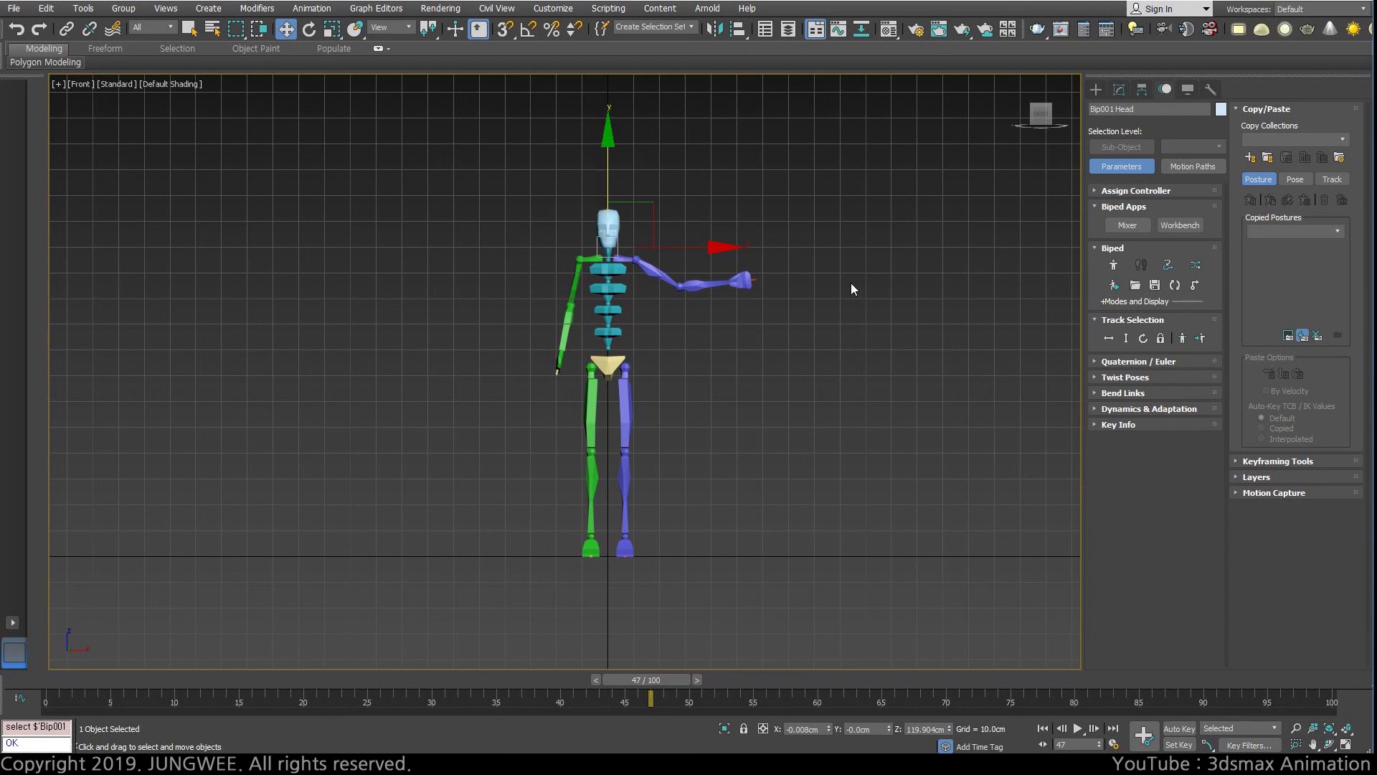
pyautogui.click(812, 291)
pyautogui.press('/')
pyautogui.press('/')
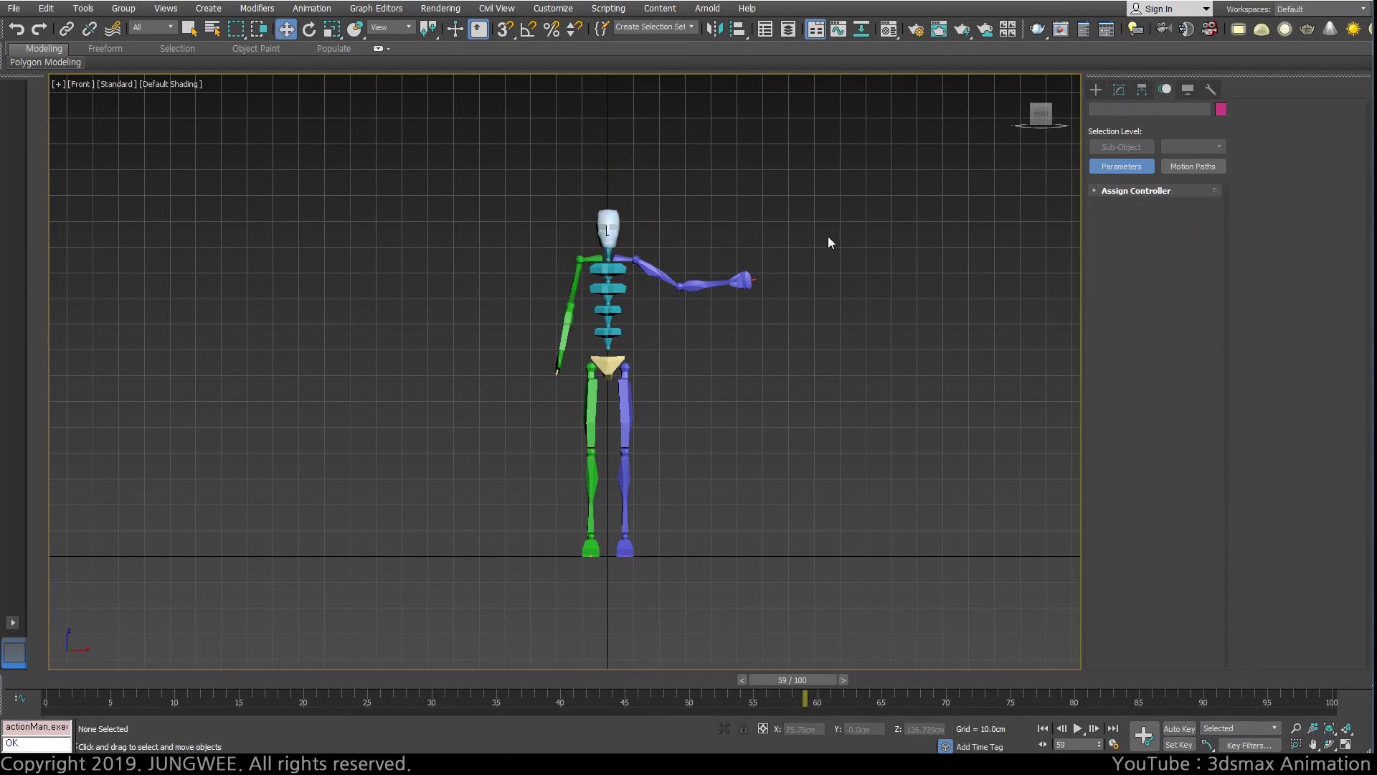
pyautogui.click(610, 233)
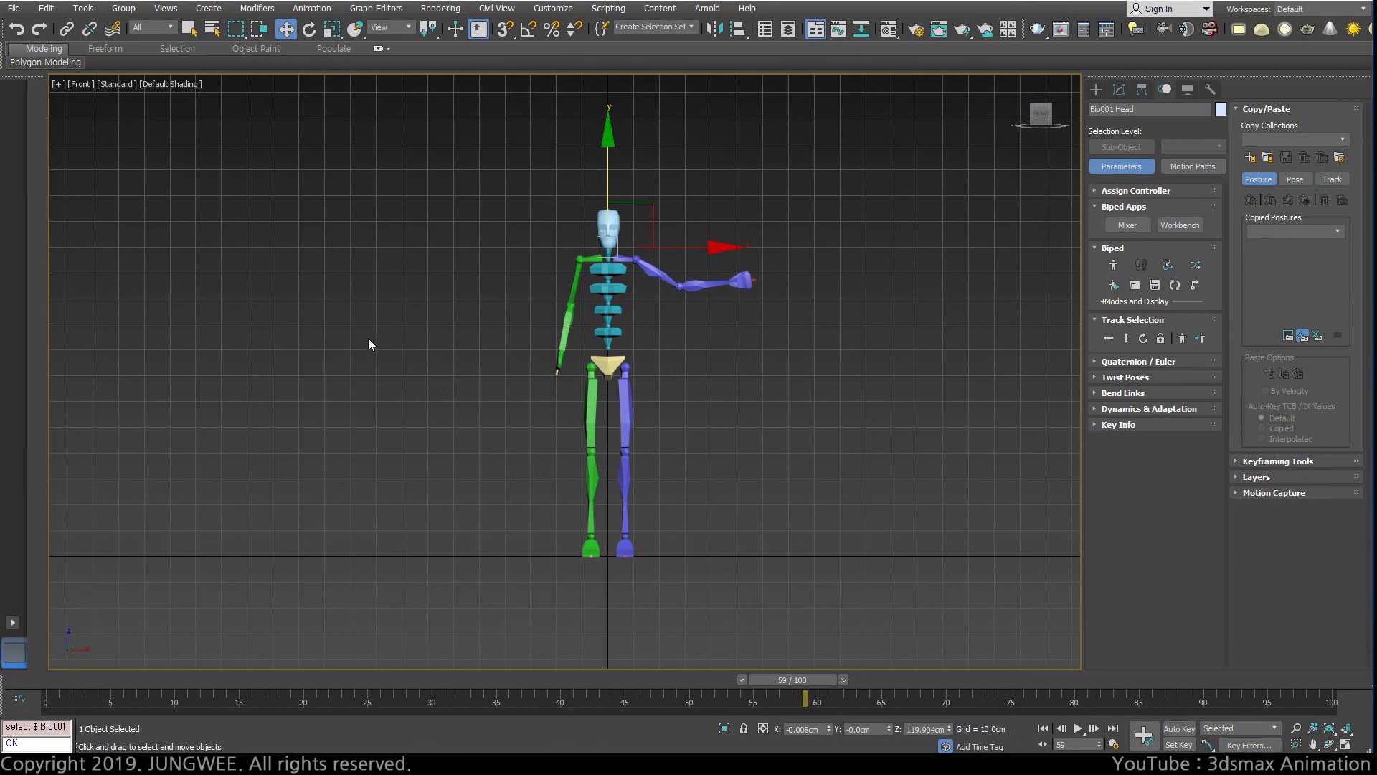
# Try out the Keyboard Shortcut Override Toggle by switching its state and returning it to the original setting.
pyautogui.click(479, 30)
pyautogui.click(477, 34)
pyautogui.hotkey('ctrl', 'x')
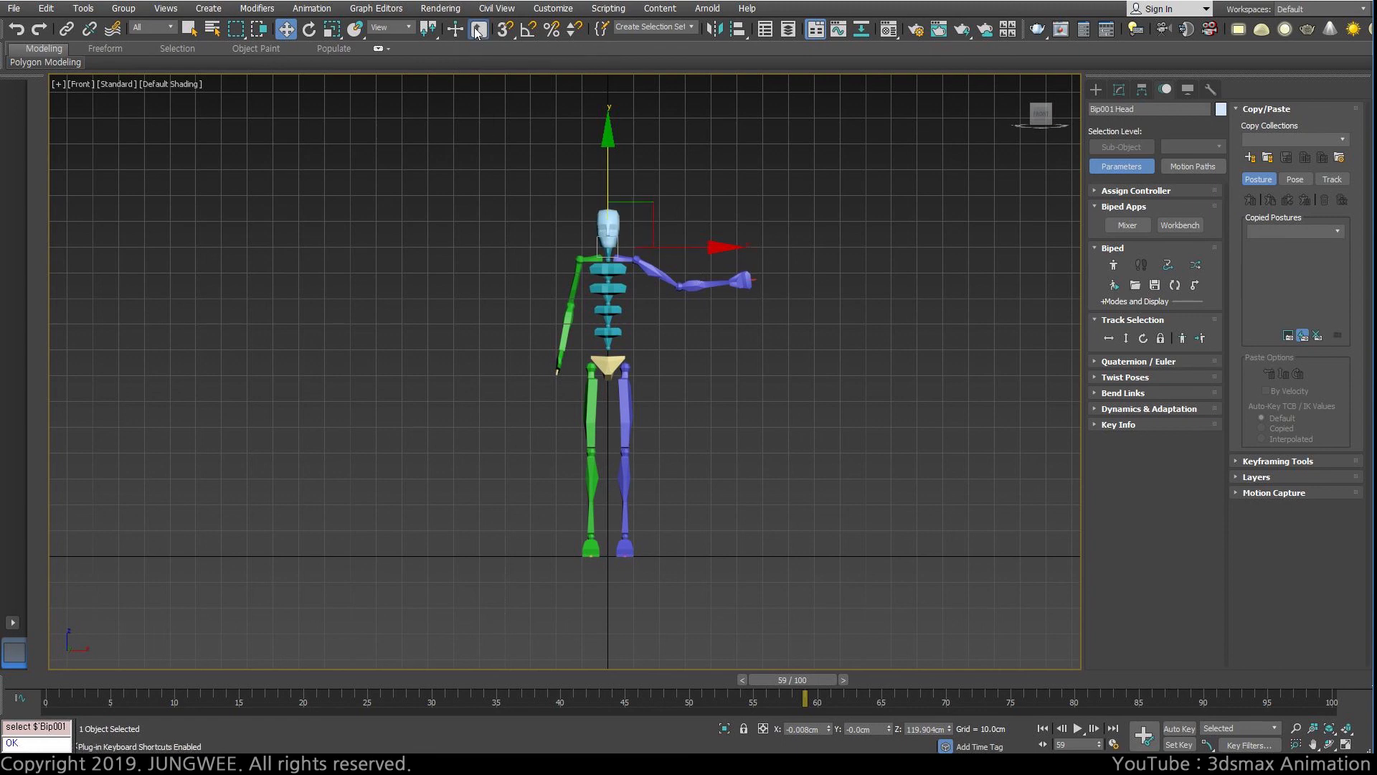
pyautogui.click(480, 28)
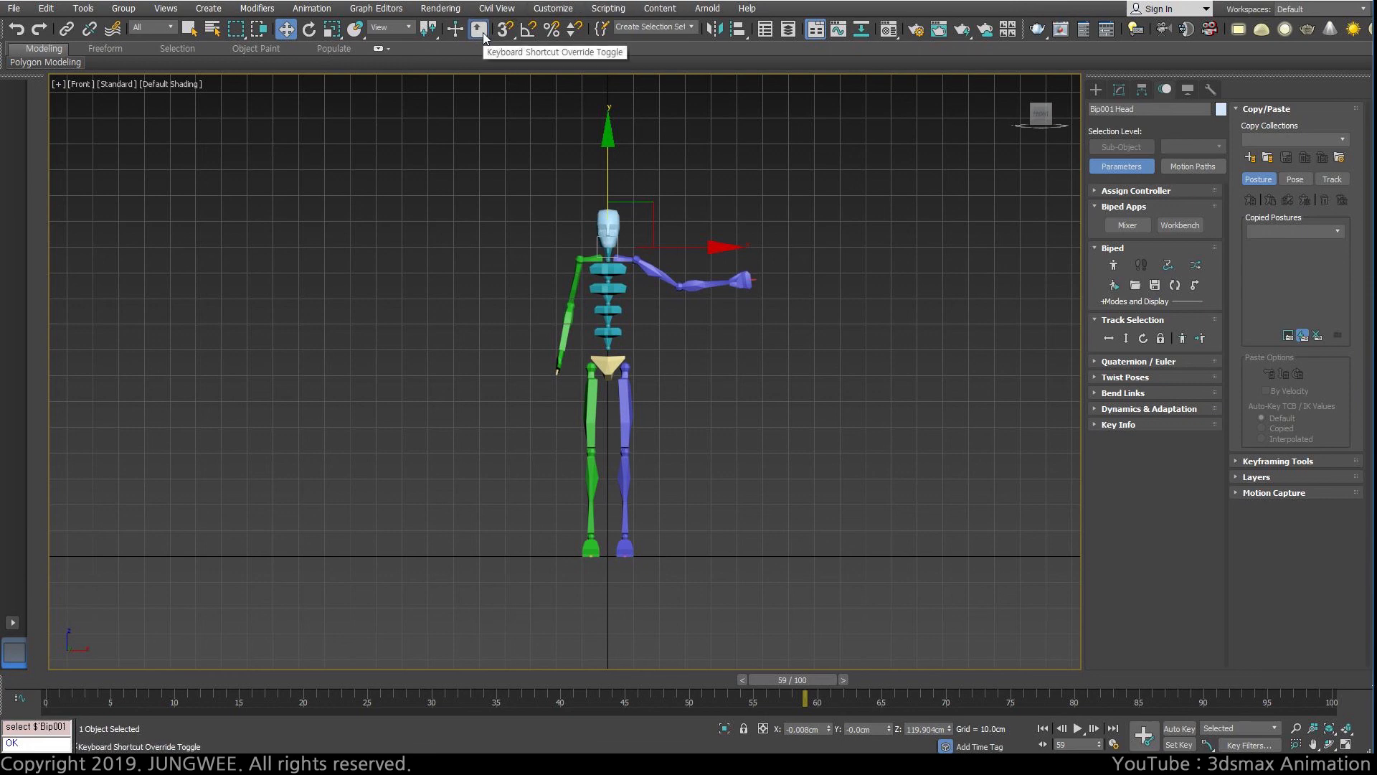
# Reopen the Customize User Interface keyboard settings and set the Main UI category to All Commands.
pyautogui.click(553, 8)
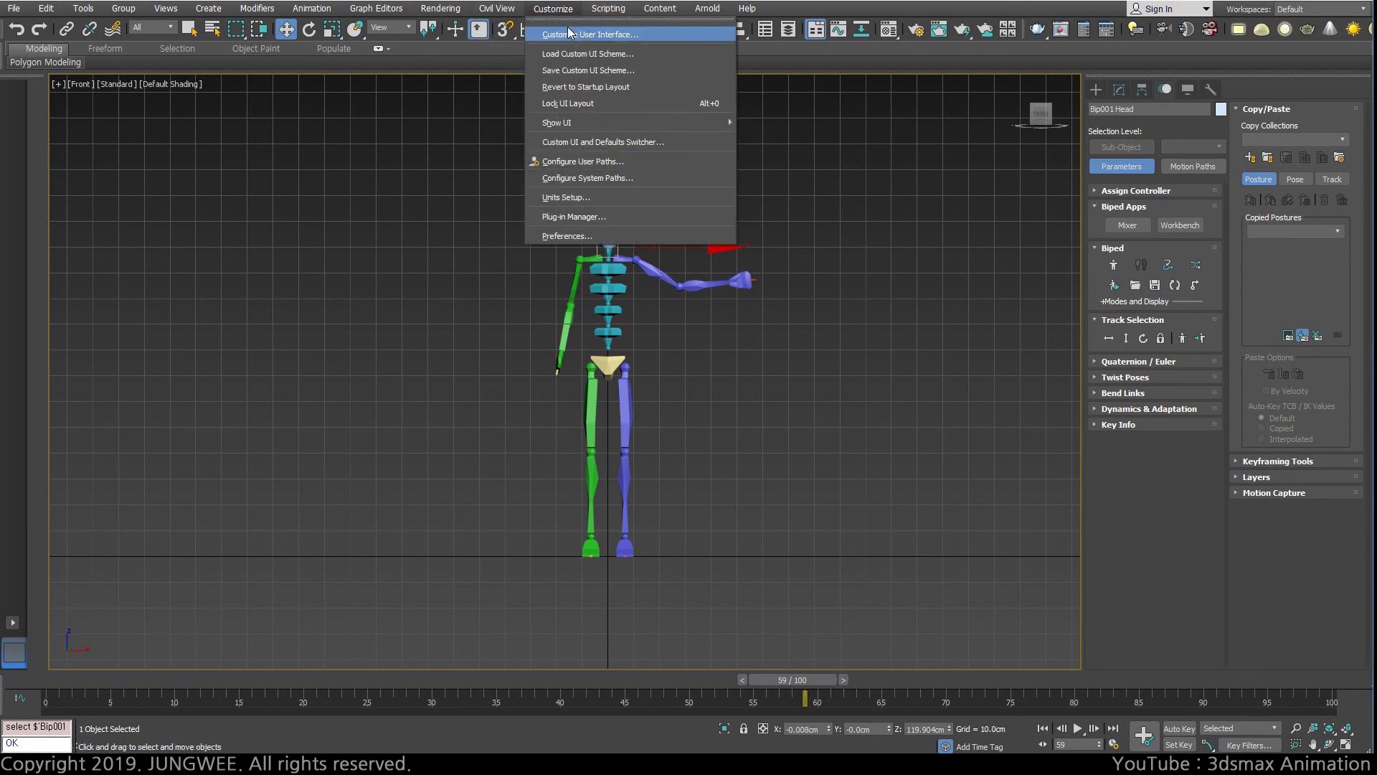
pyautogui.click(571, 32)
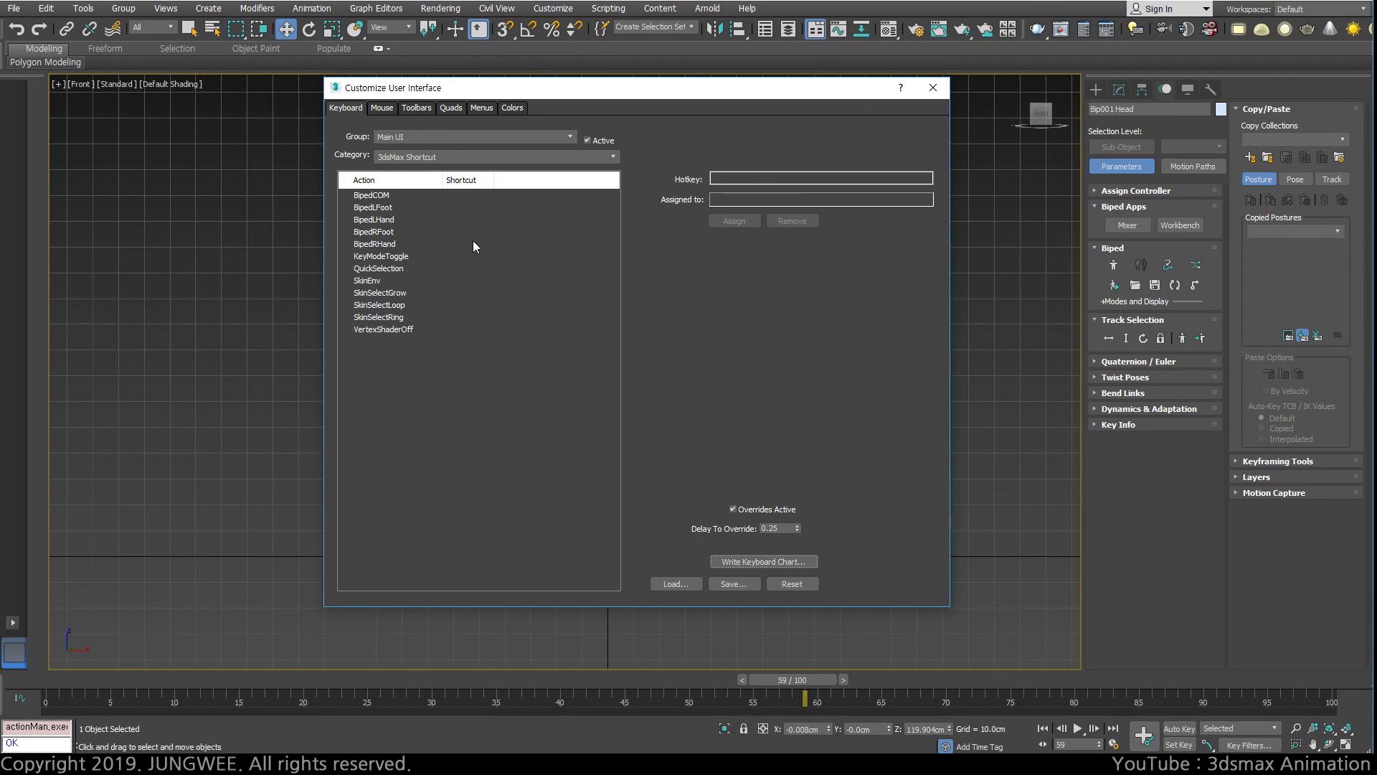
pyautogui.click(459, 156)
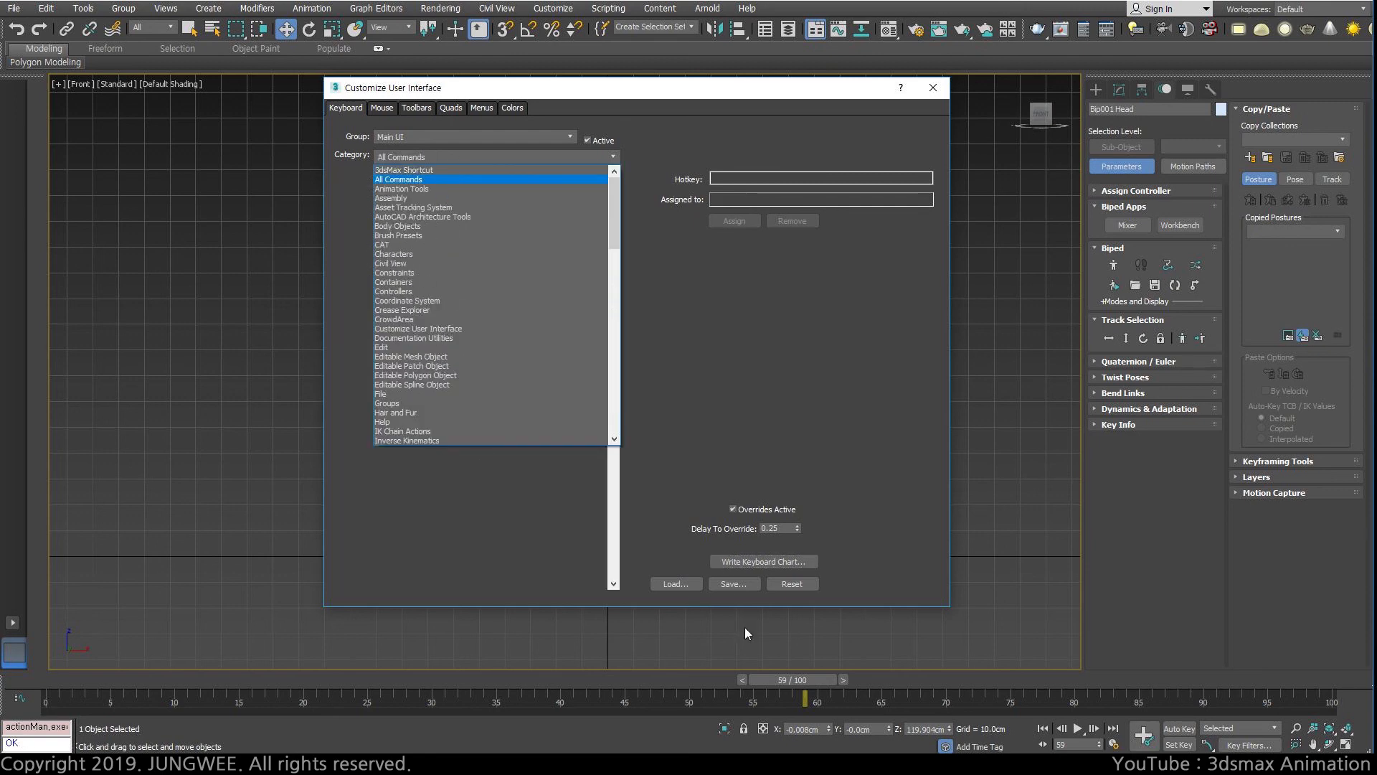
# Find the Keyboard Shortcut Override Toggle action and enter Space as its hotkey.
pyautogui.click(389, 368)
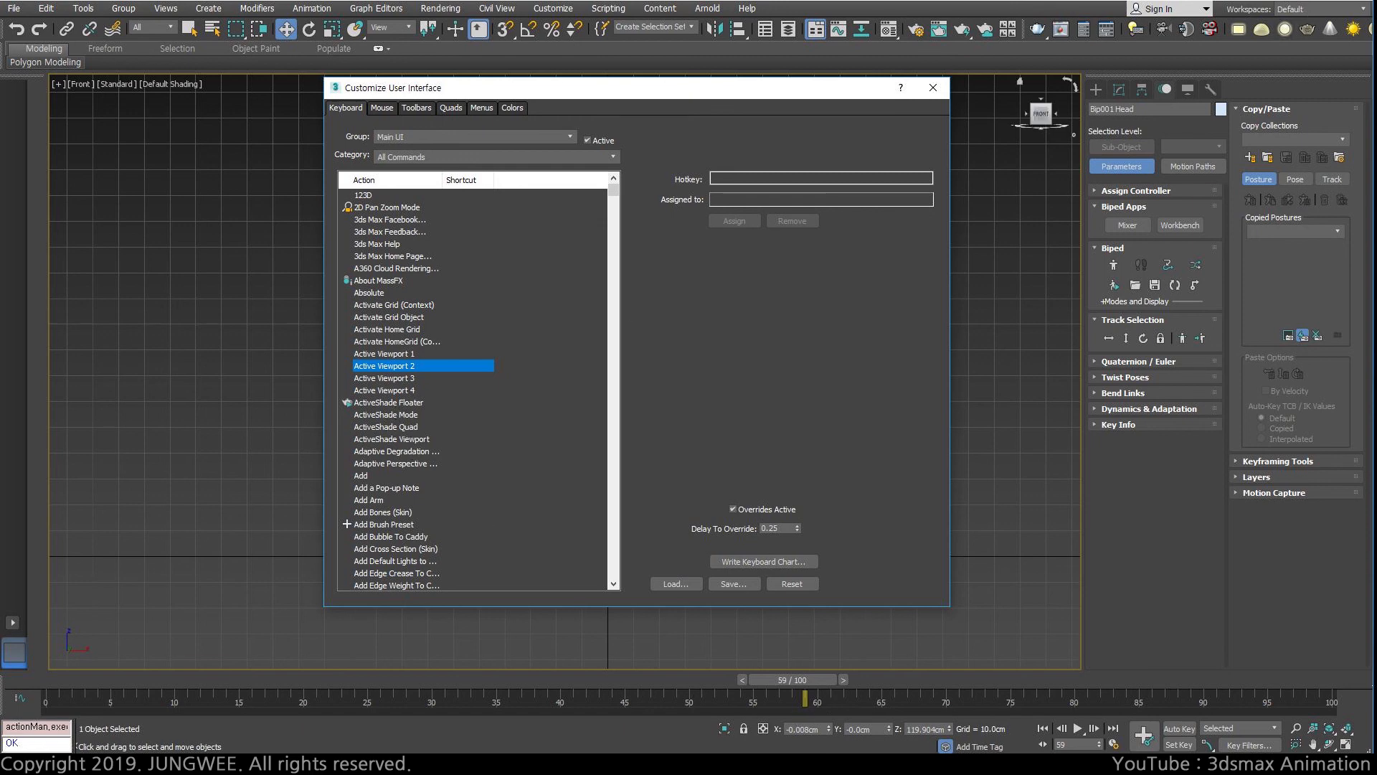
pyautogui.click(437, 416)
pyautogui.press('k')
pyautogui.press('Down')
pyautogui.press('Down')
pyautogui.press('Down')
pyautogui.press('Down')
pyautogui.press('Down')
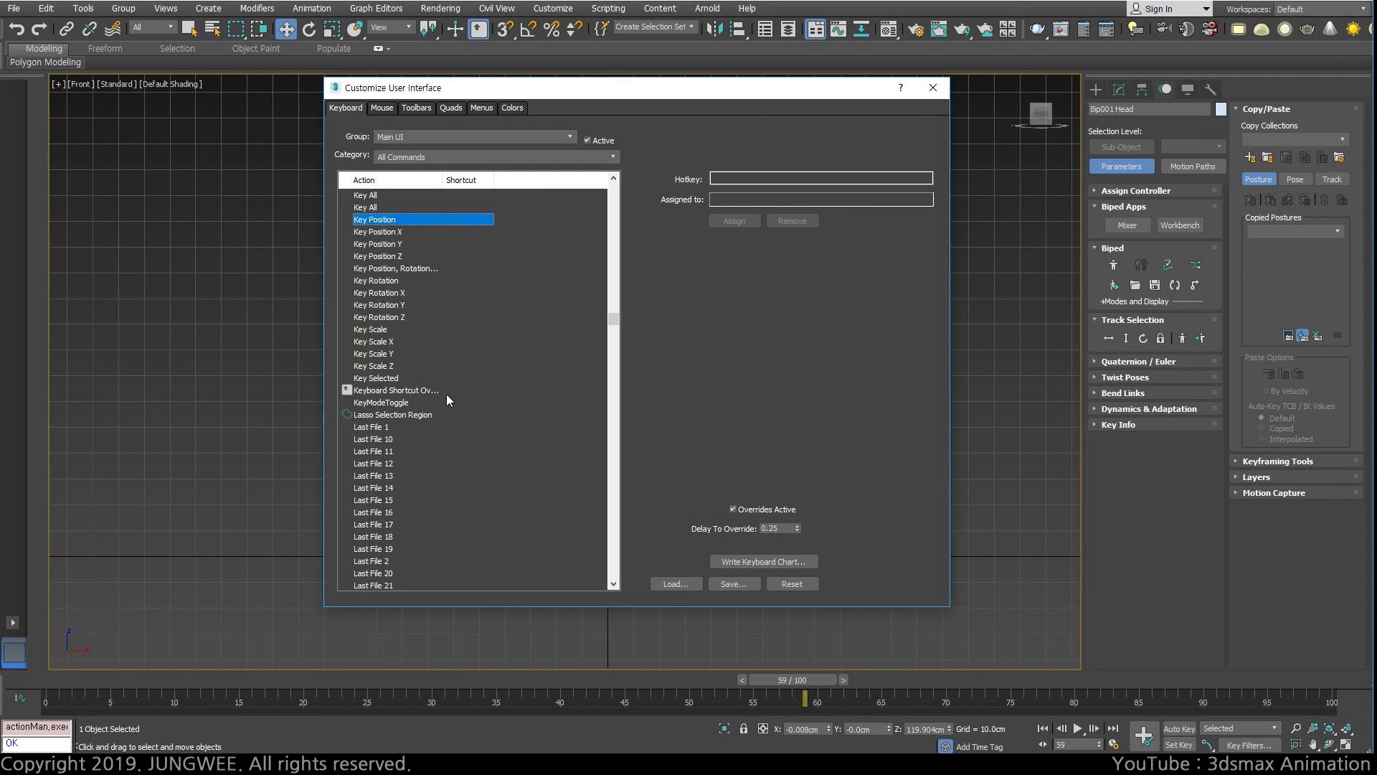
pyautogui.click(454, 391)
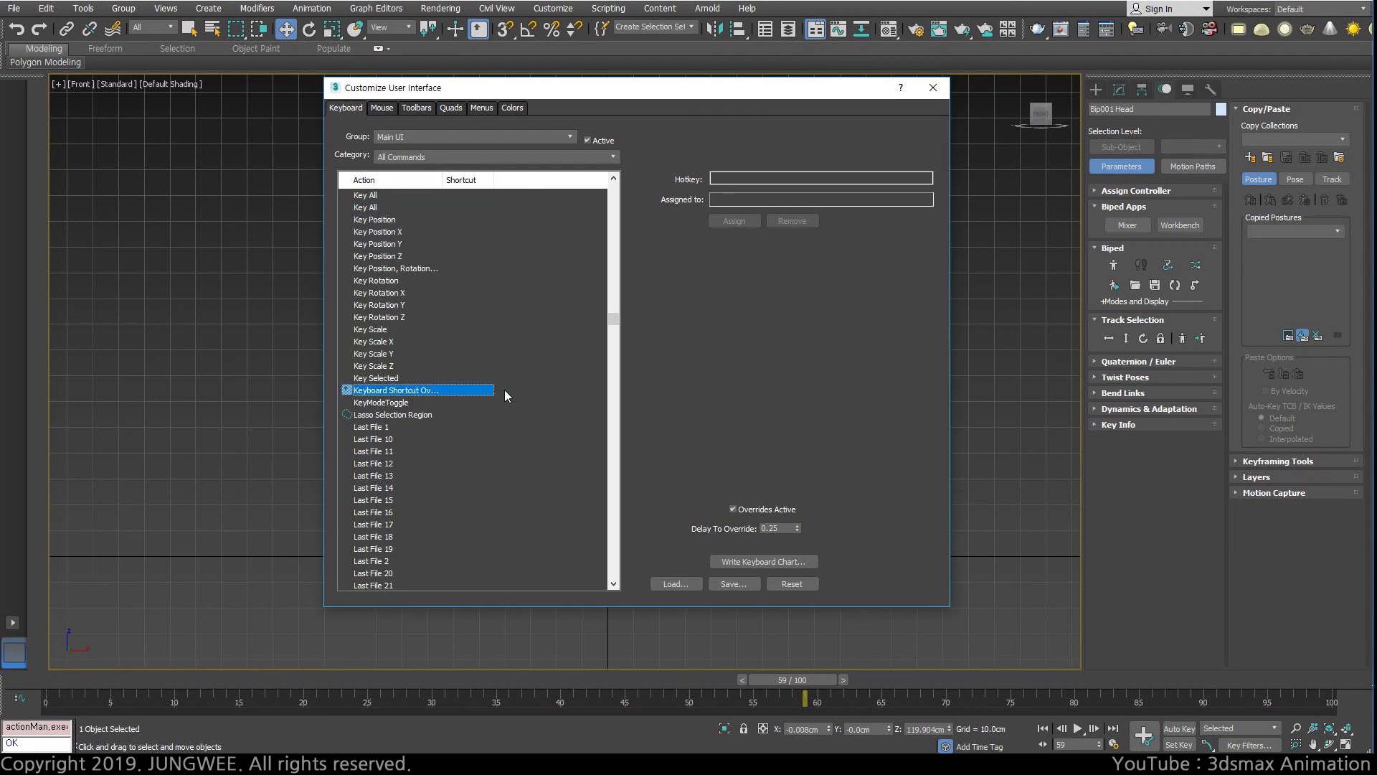
pyautogui.click(802, 179)
pyautogui.press('space')
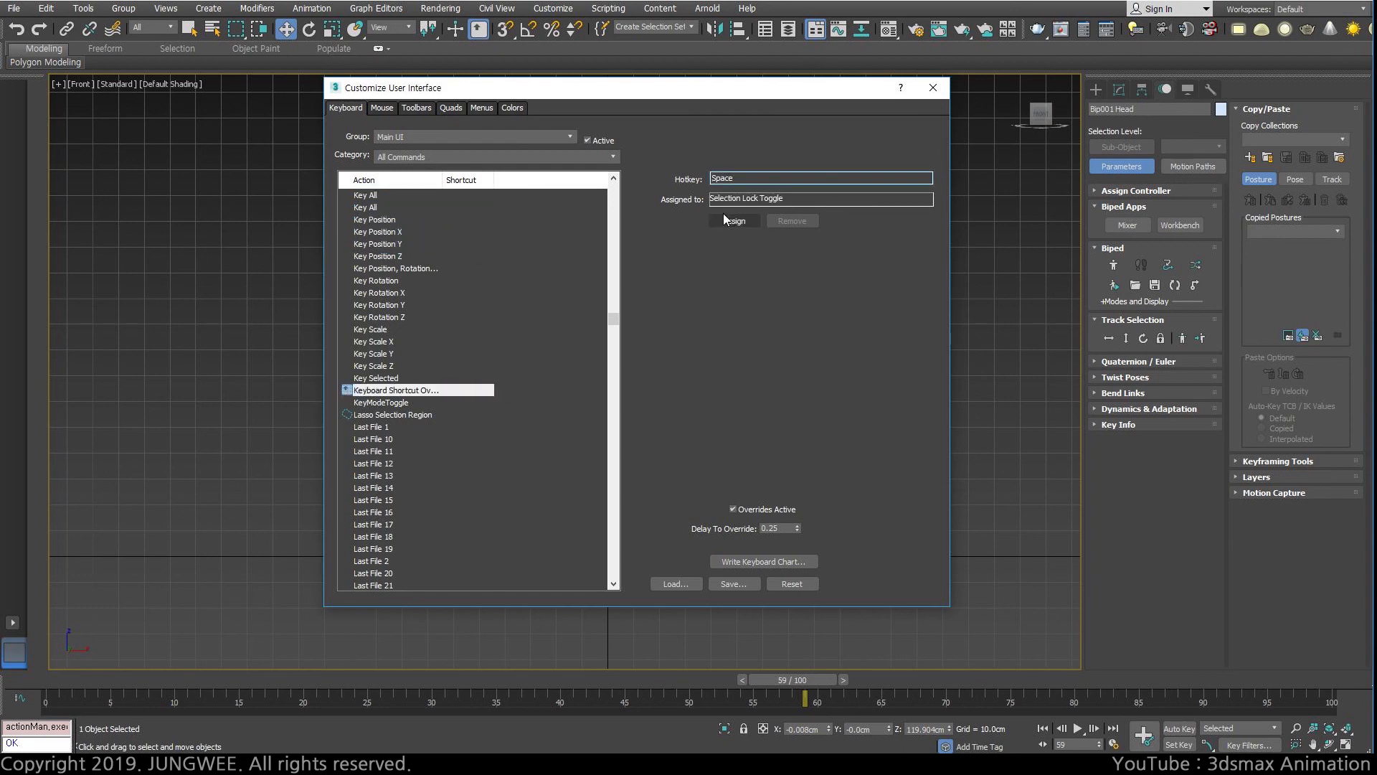